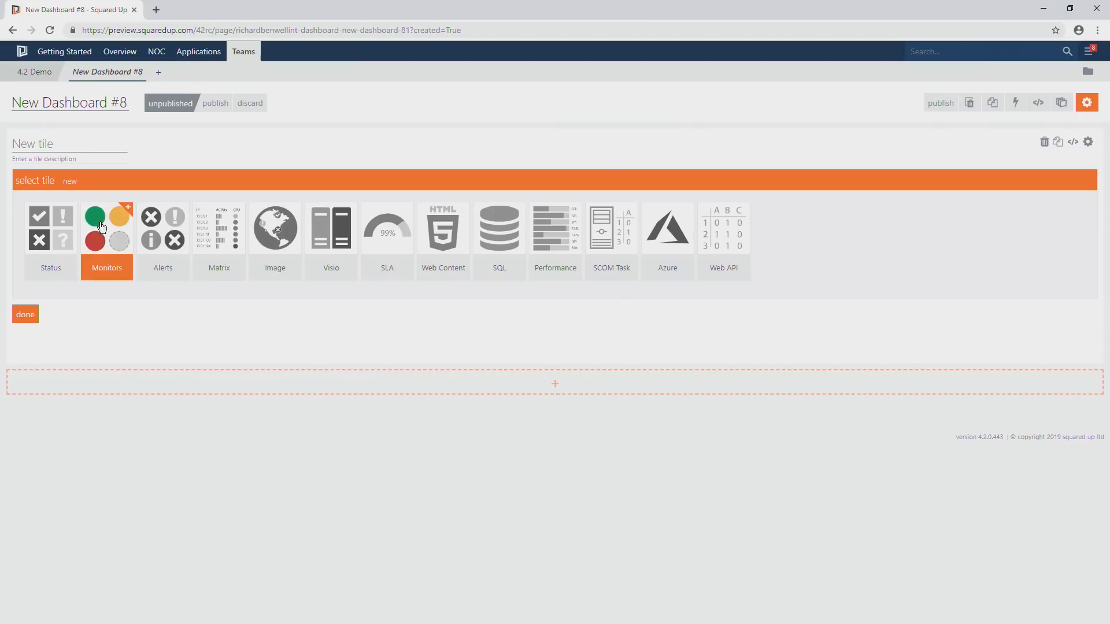
Make the new tile an Alerts list tile and publish the new dashboard.
click(171, 228)
click(71, 257)
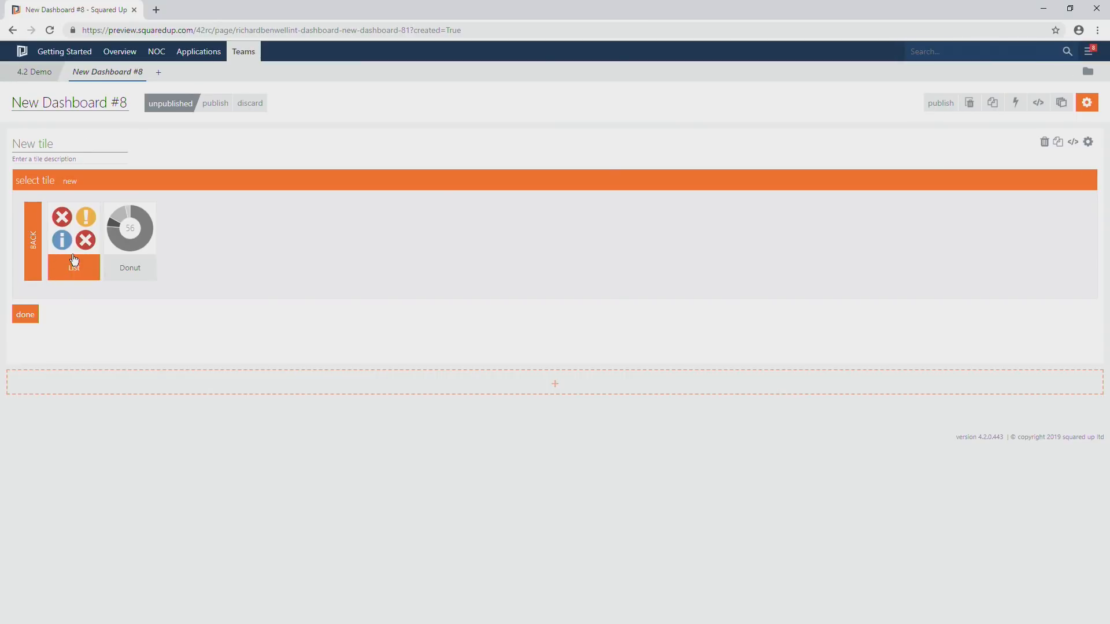
click(215, 104)
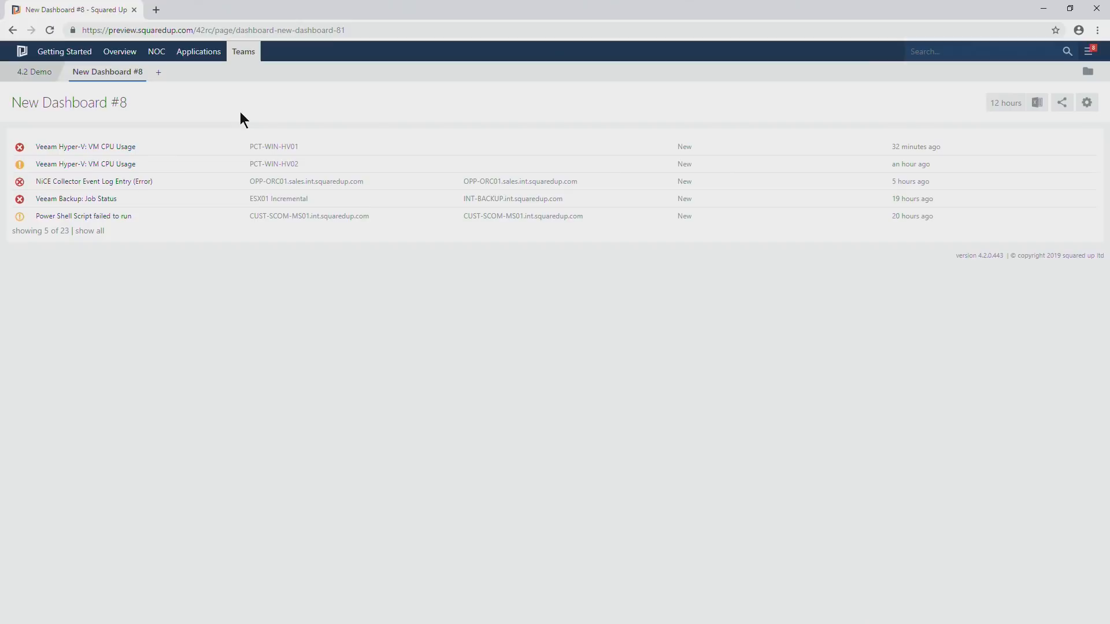
Rename the dashboard to Demo and publish the change.
click(1087, 103)
drag(126, 103, 6, 110)
text(Demo)
click(168, 112)
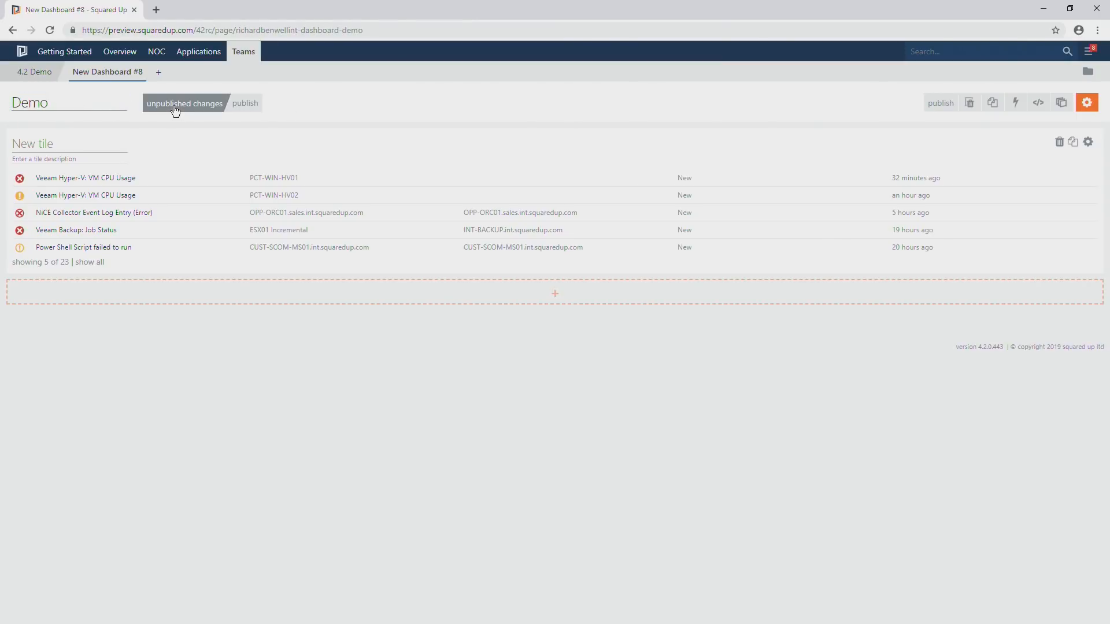
click(163, 109)
click(245, 106)
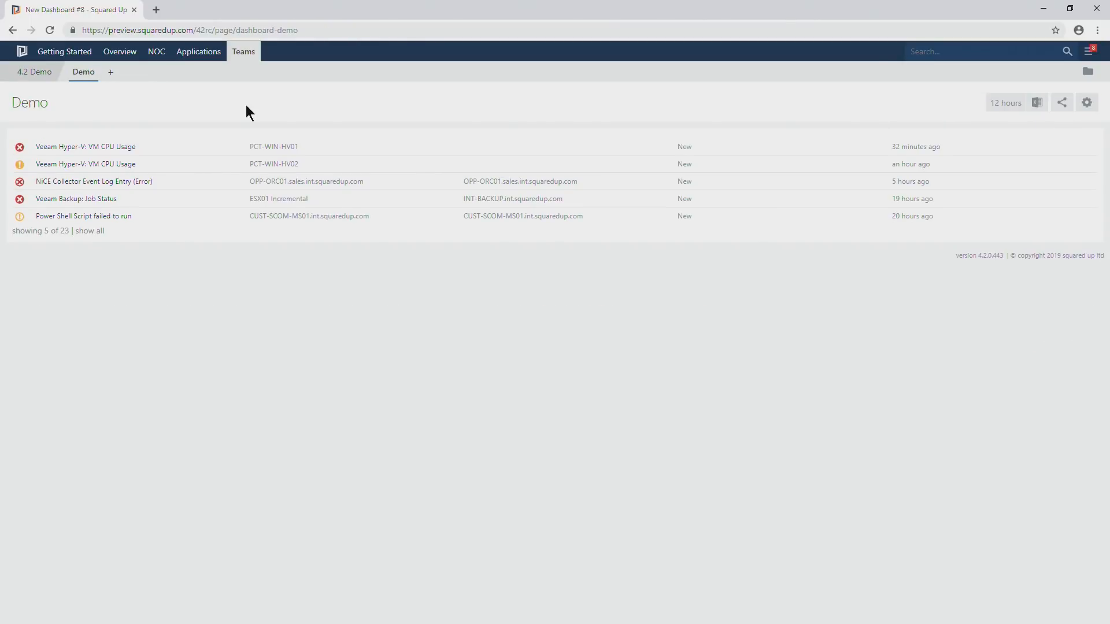
Retitle the published dashboard Demo 2, and discard the unpublished change.
click(1087, 103)
click(73, 98)
text(2)
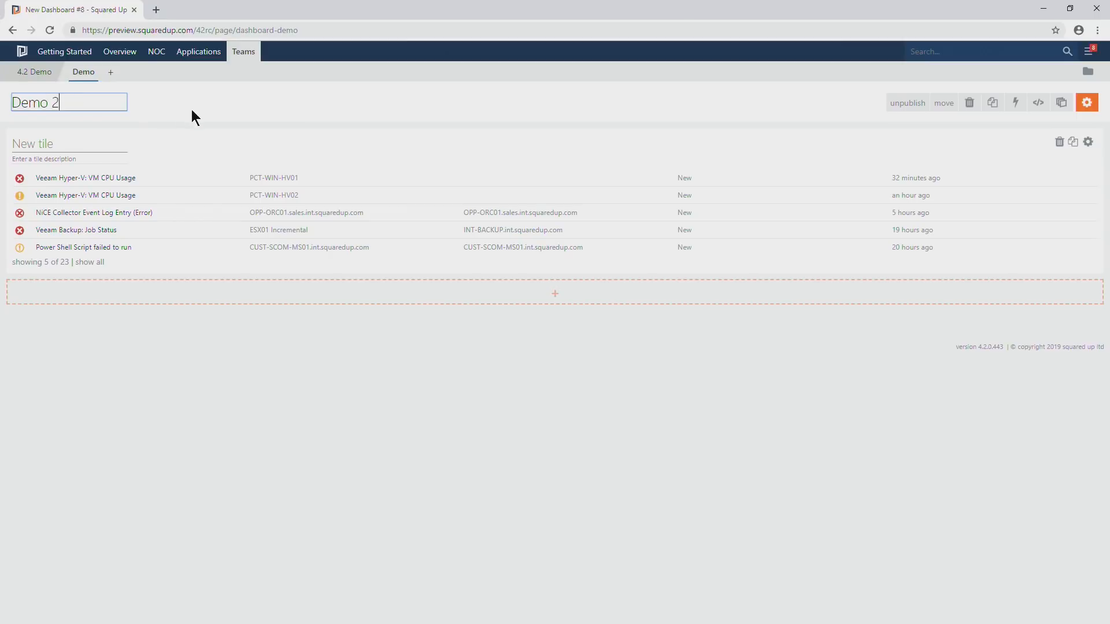
click(192, 109)
click(290, 108)
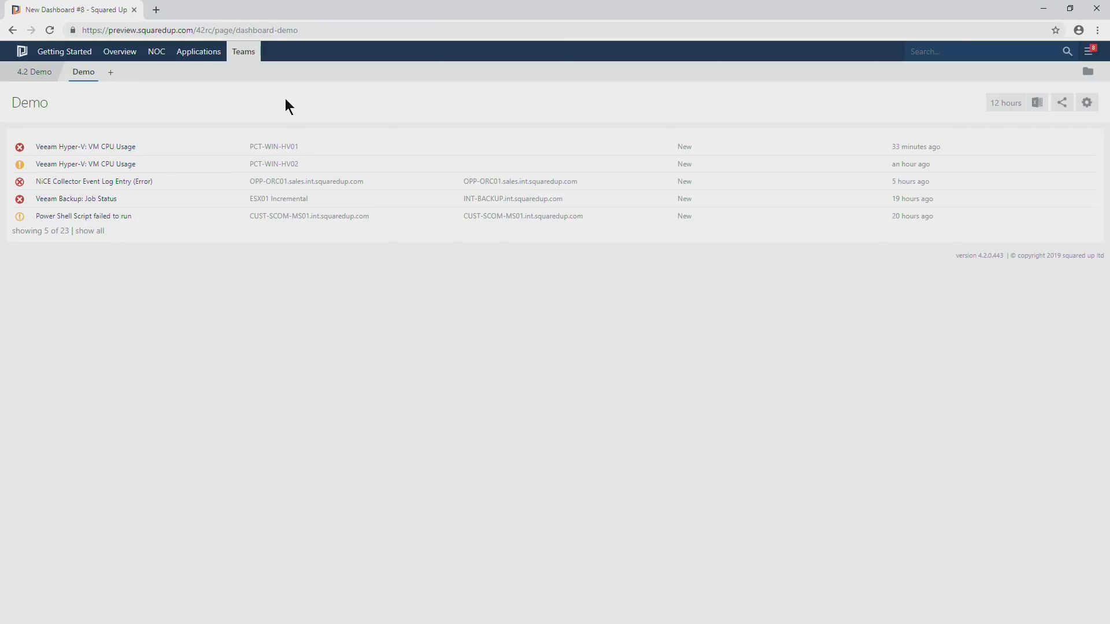
Open the Status dashboard under Applications and drill down into the Sales App.
mouse_move(198, 53)
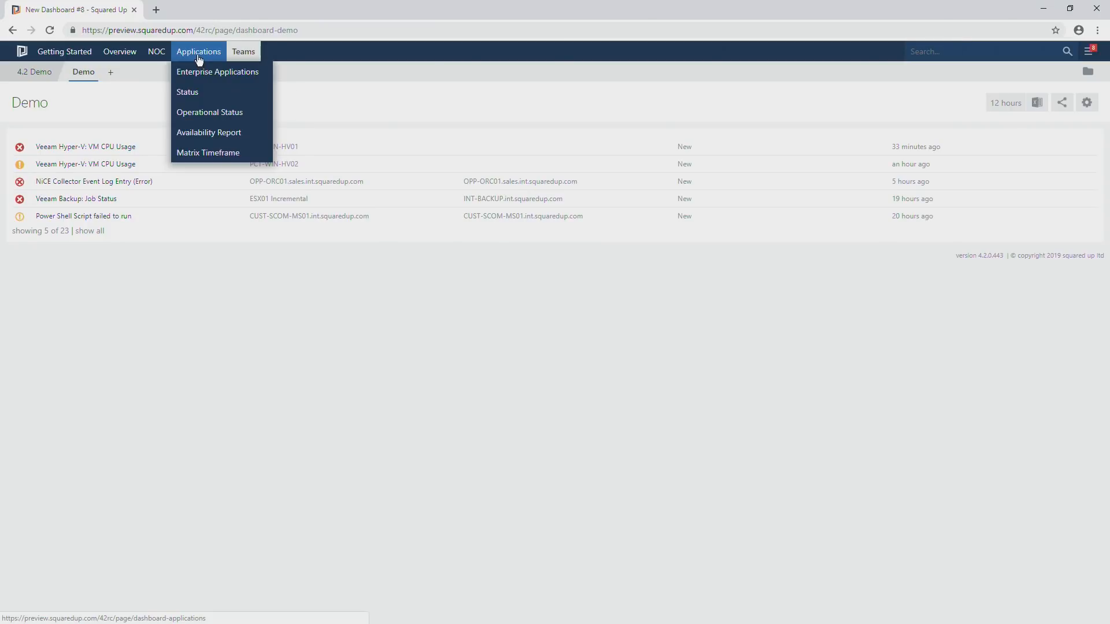
click(201, 102)
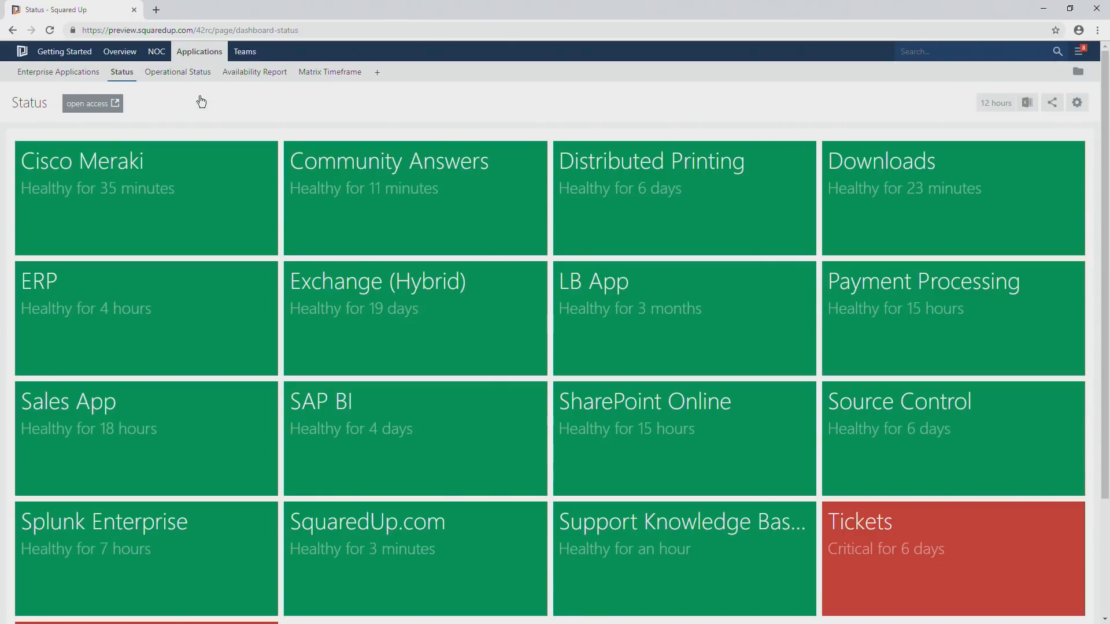
scroll(202, 199, down, 1)
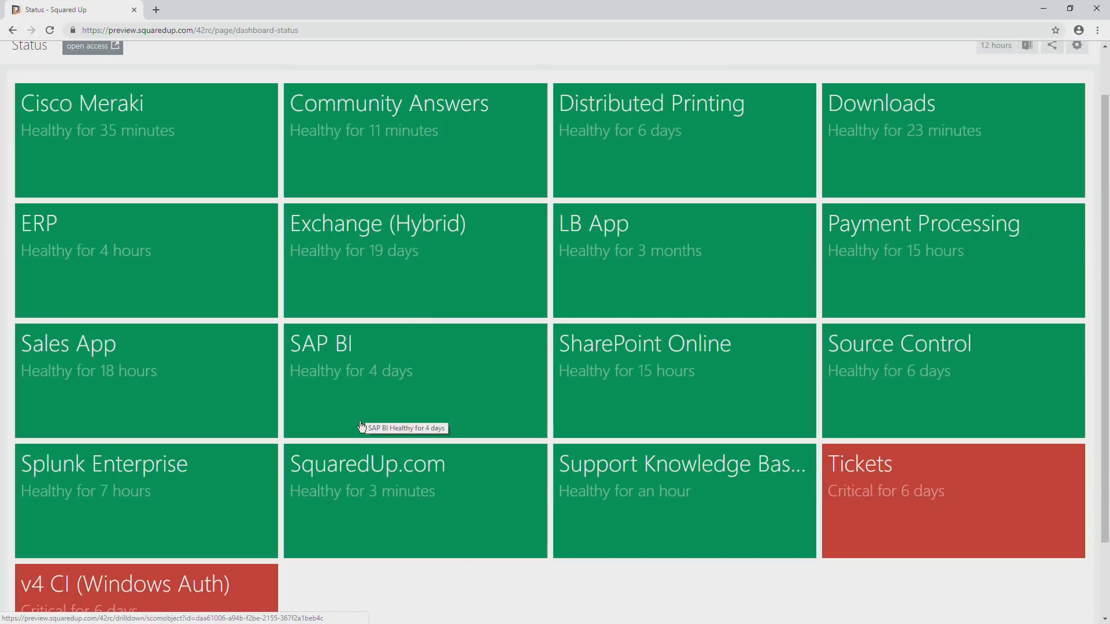
click(155, 406)
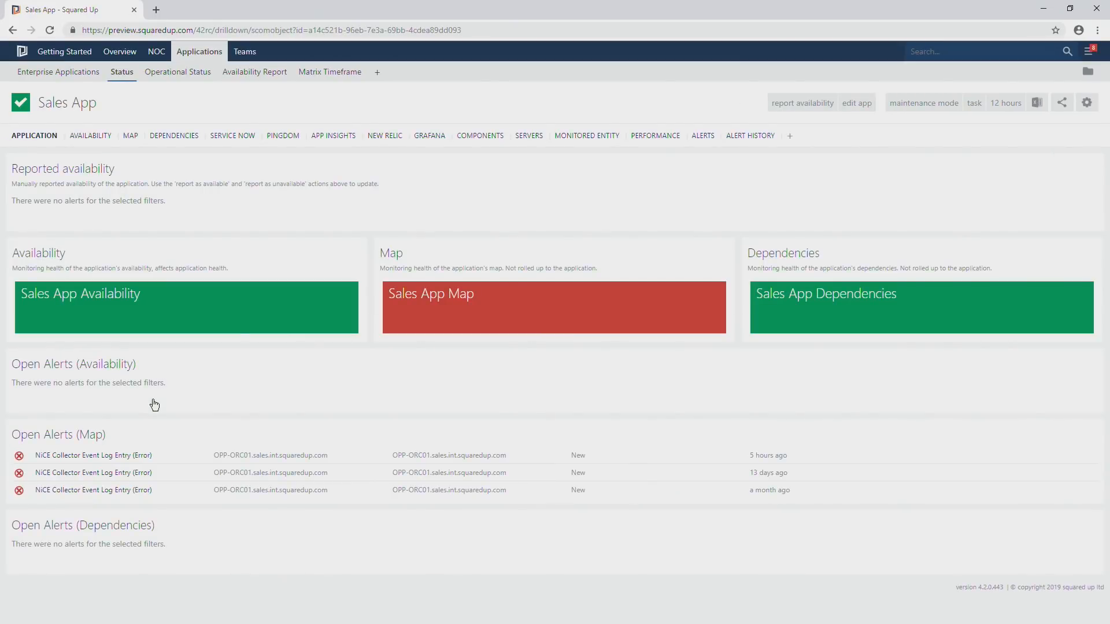
Examine the Sales App drilldown's title and page address, and view its Availability and Dependencies perspectives.
drag(100, 106, 37, 106)
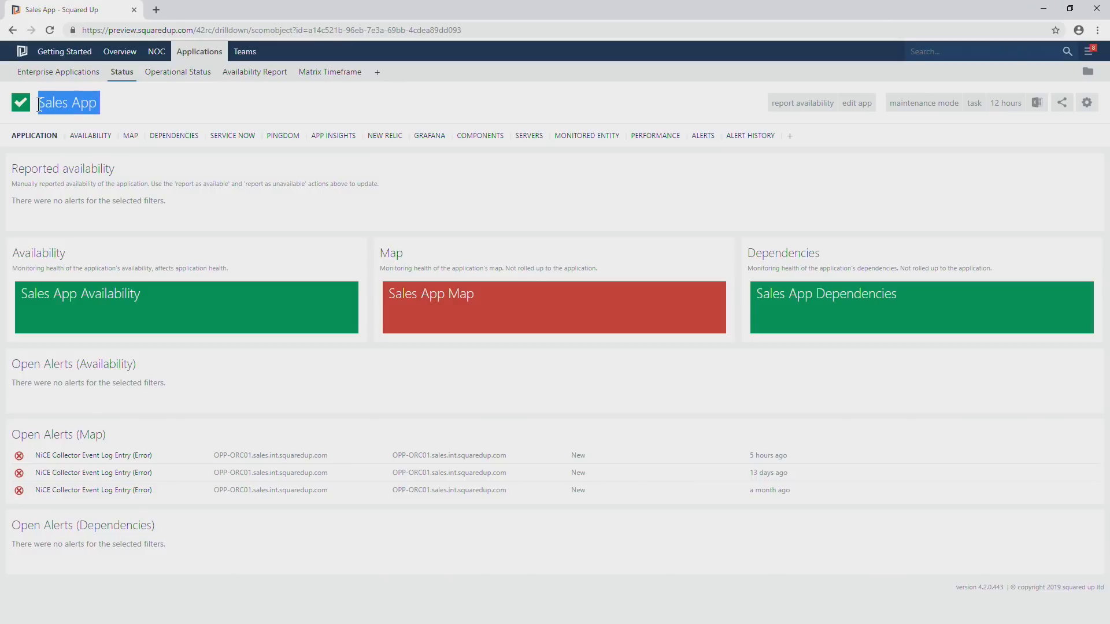
drag(215, 30, 291, 30)
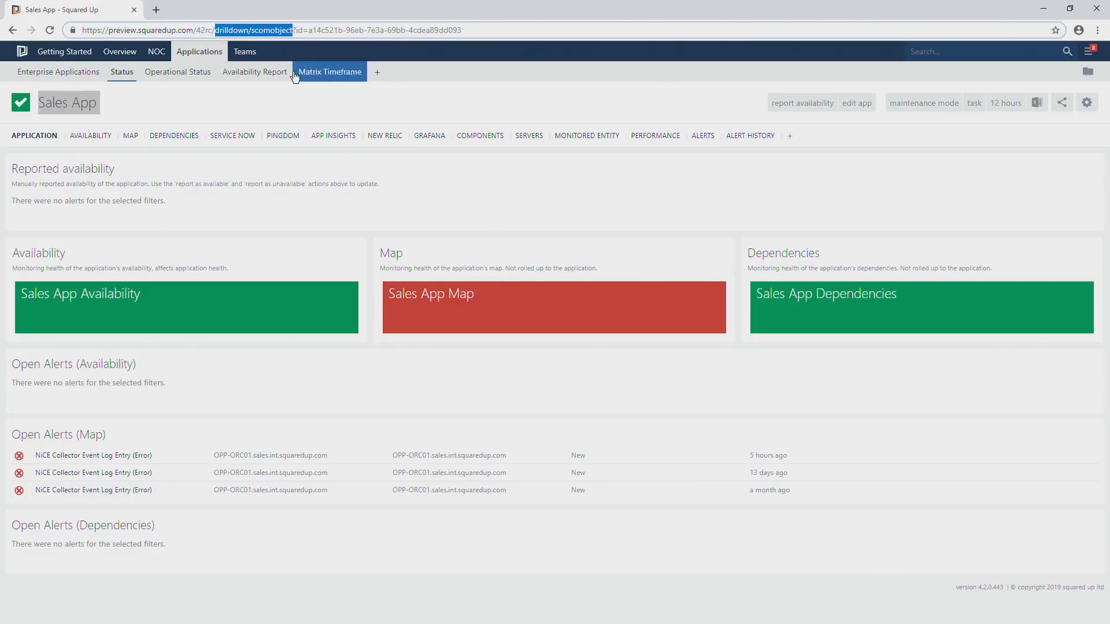
click(241, 109)
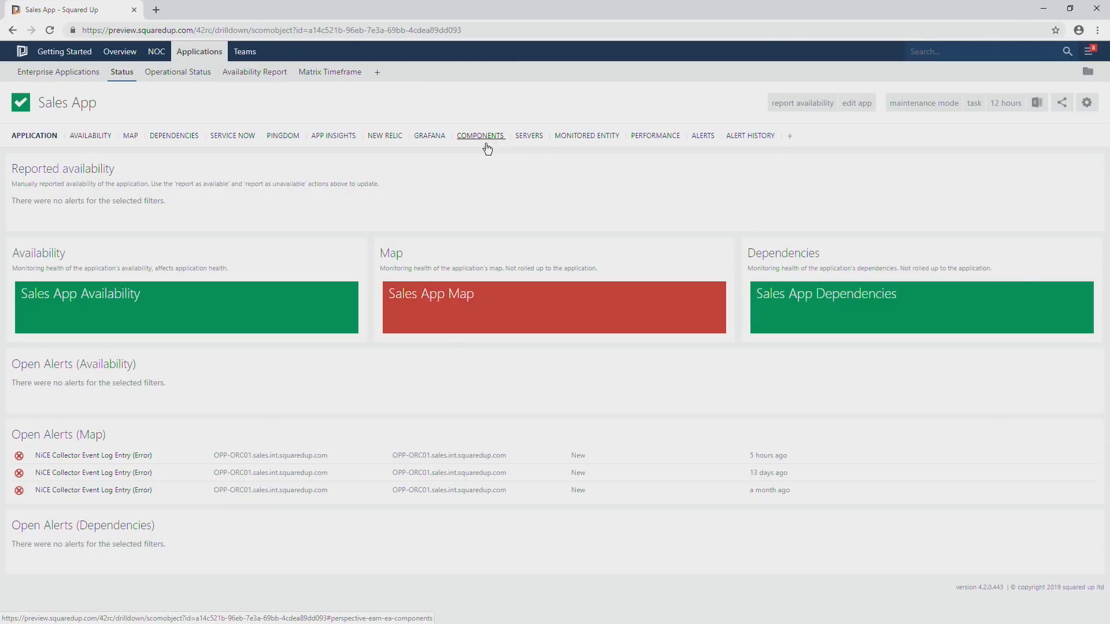
click(88, 139)
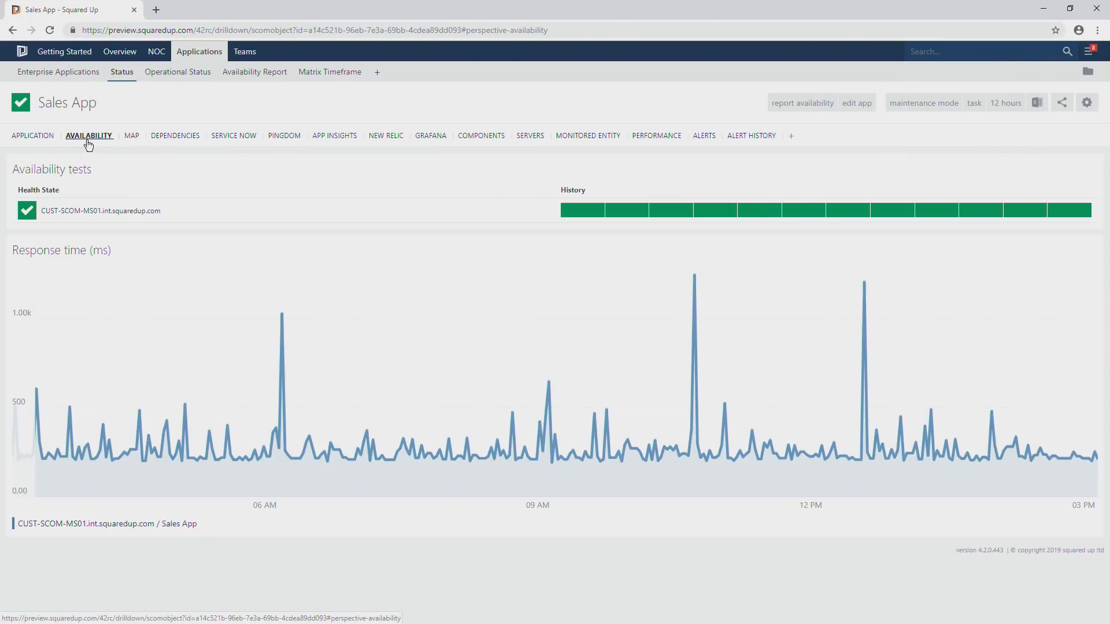
click(171, 139)
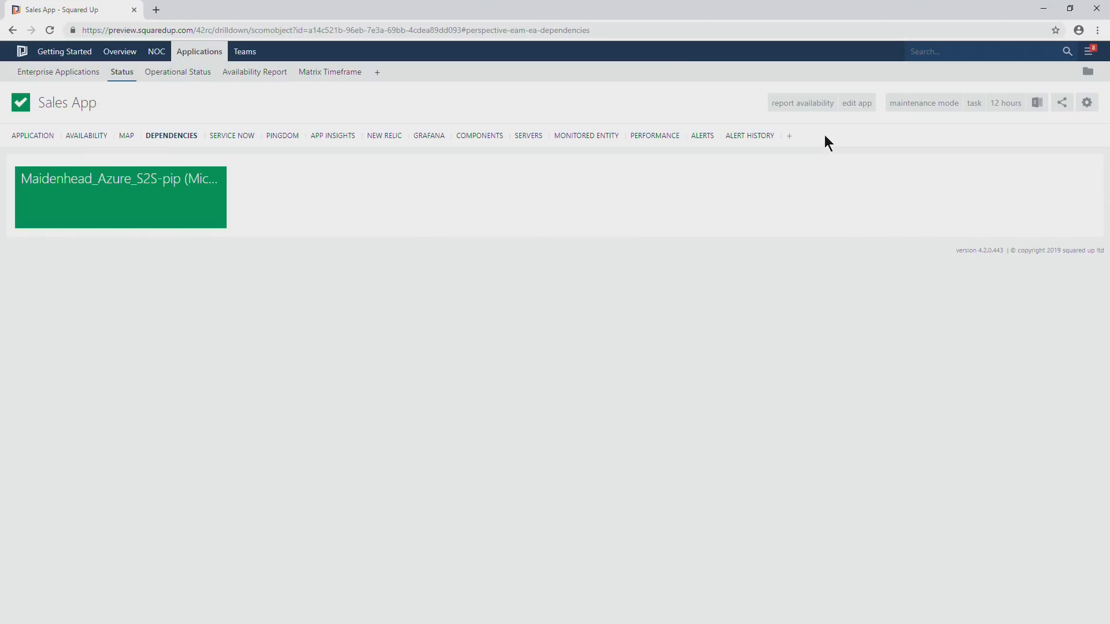
Add a new perspective to the Sales App drilldown and title it Sales App.
click(789, 136)
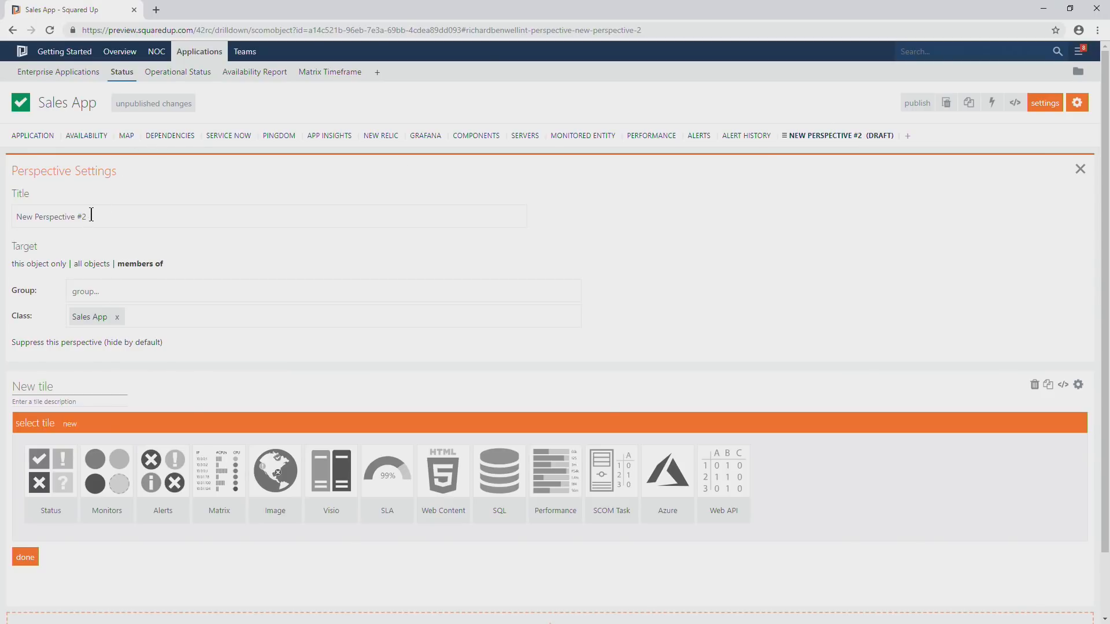
drag(97, 216, 3, 222)
text(Sal)
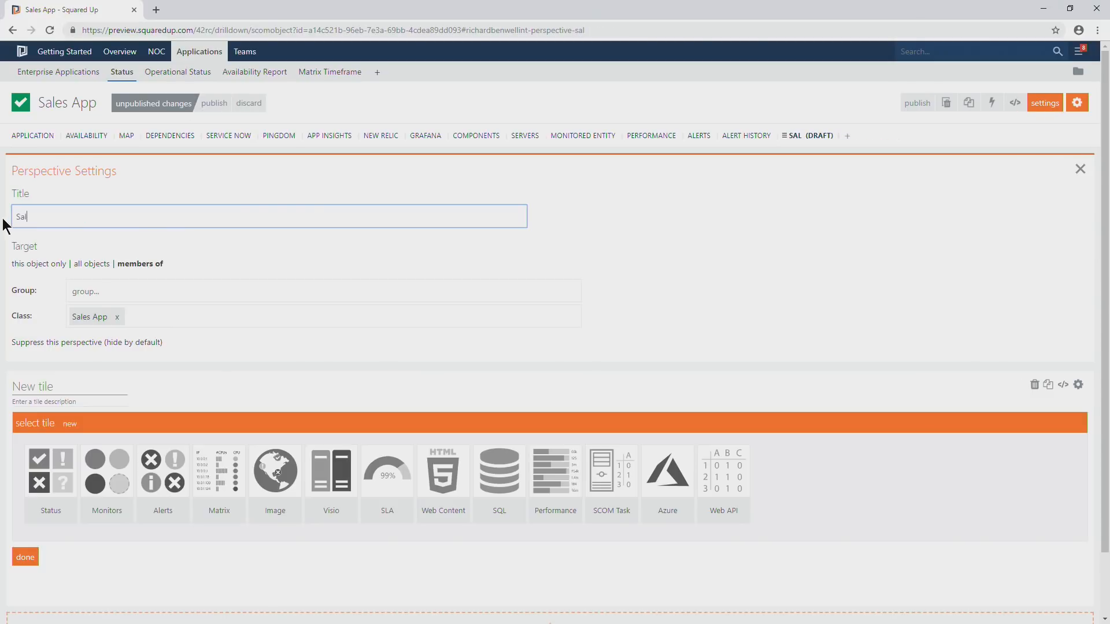
text(es App)
click(113, 243)
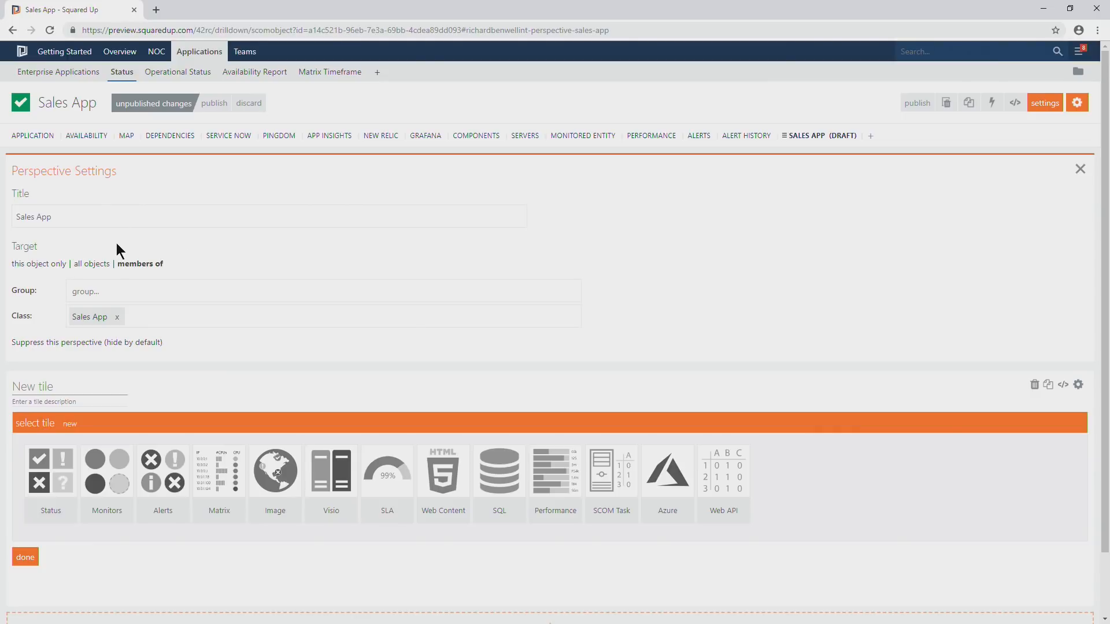
Move the draft Sales App perspective ahead of the Application perspective and publish it.
drag(790, 134, 31, 130)
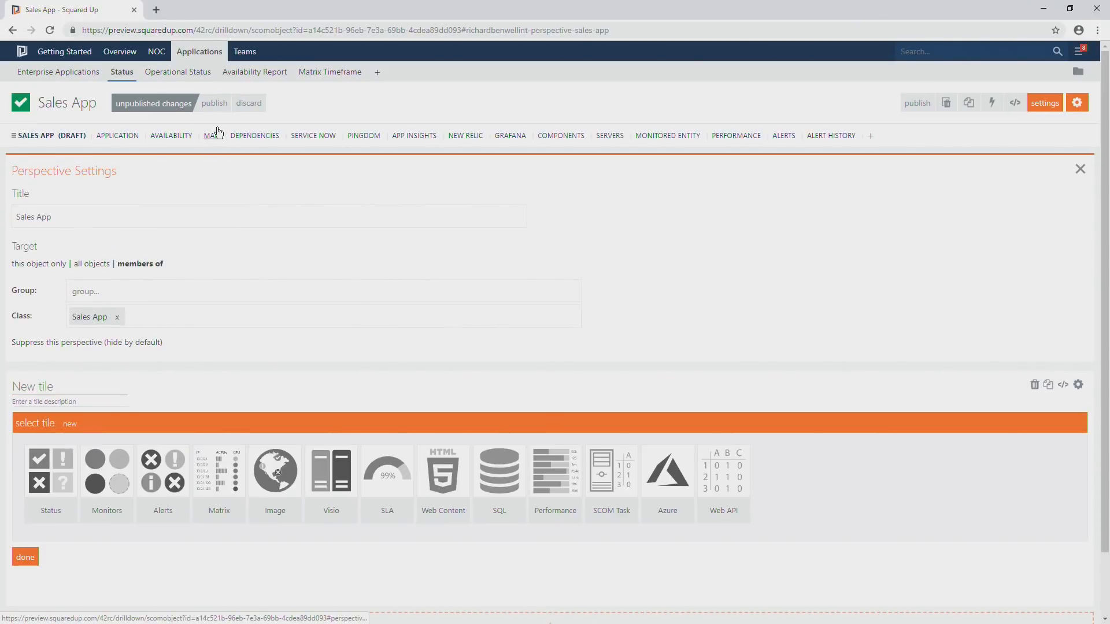
click(214, 103)
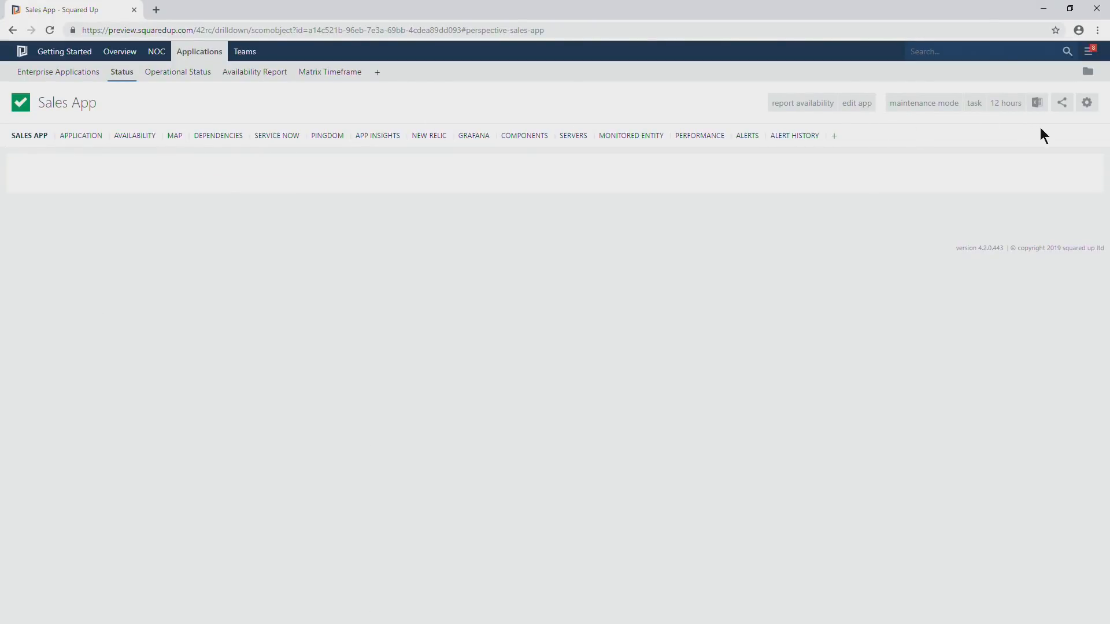
Reopen the published Sales App perspective for editing and review its tile configuration and perspective settings without changing them.
click(1087, 103)
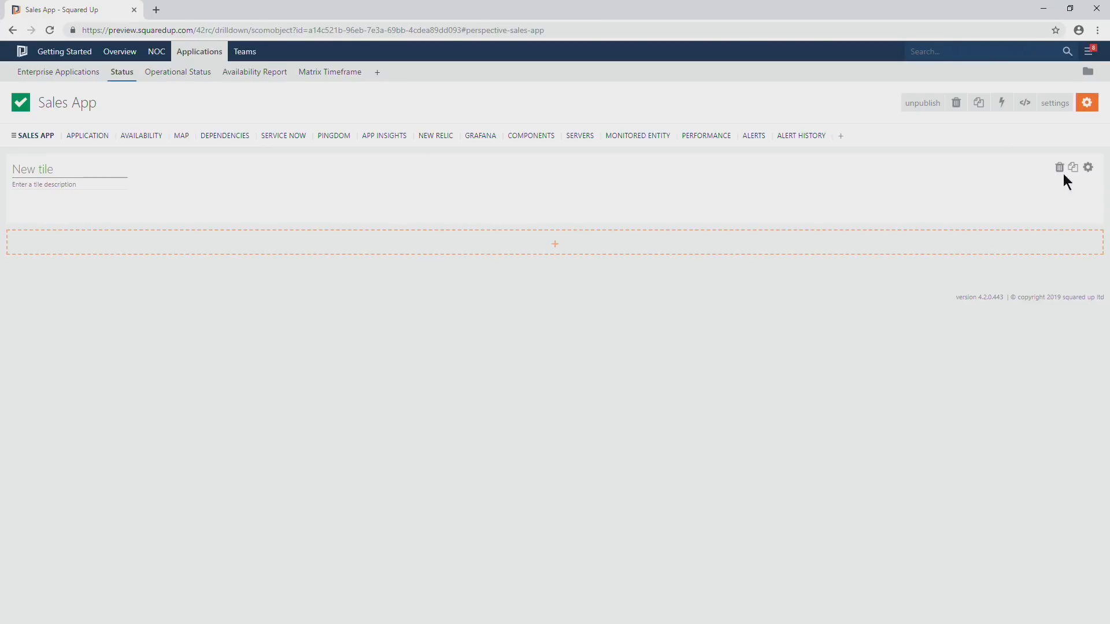
click(1089, 168)
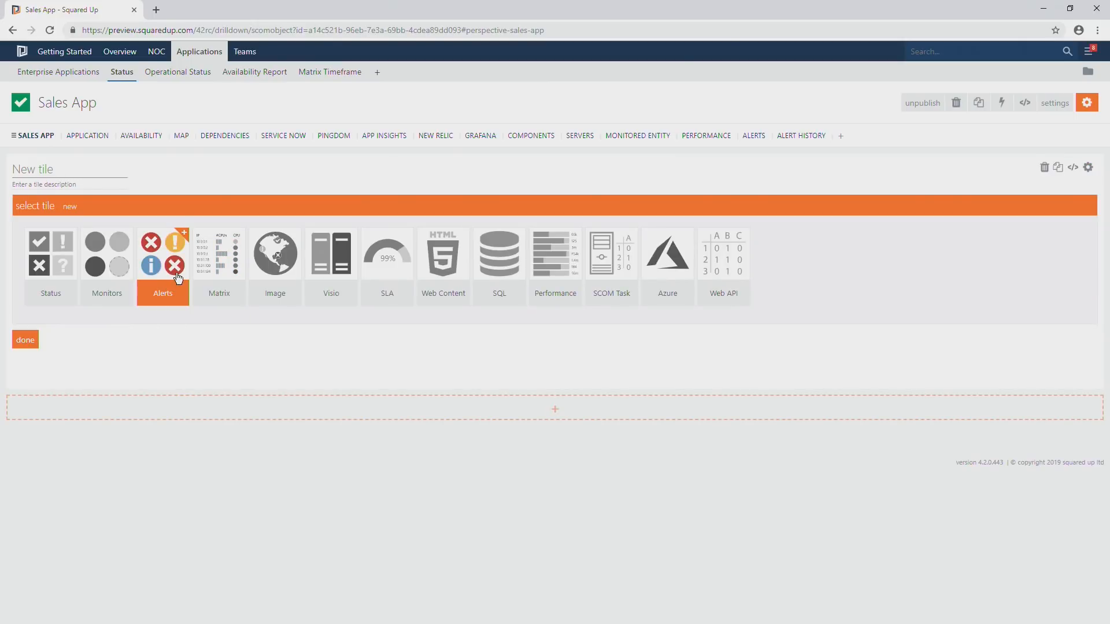
click(1088, 168)
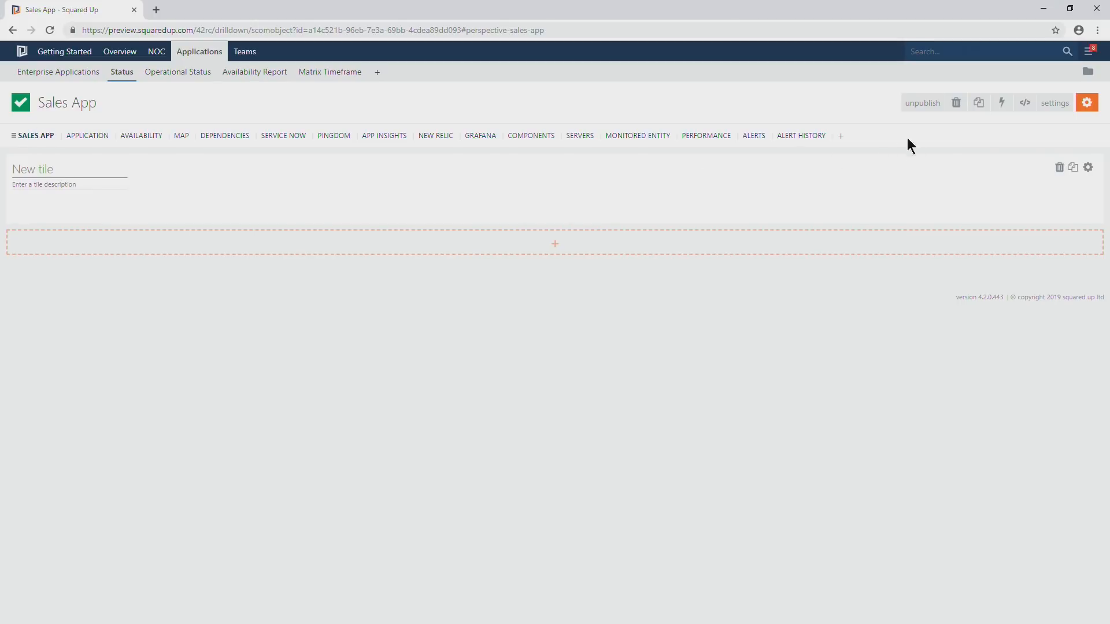
click(1055, 104)
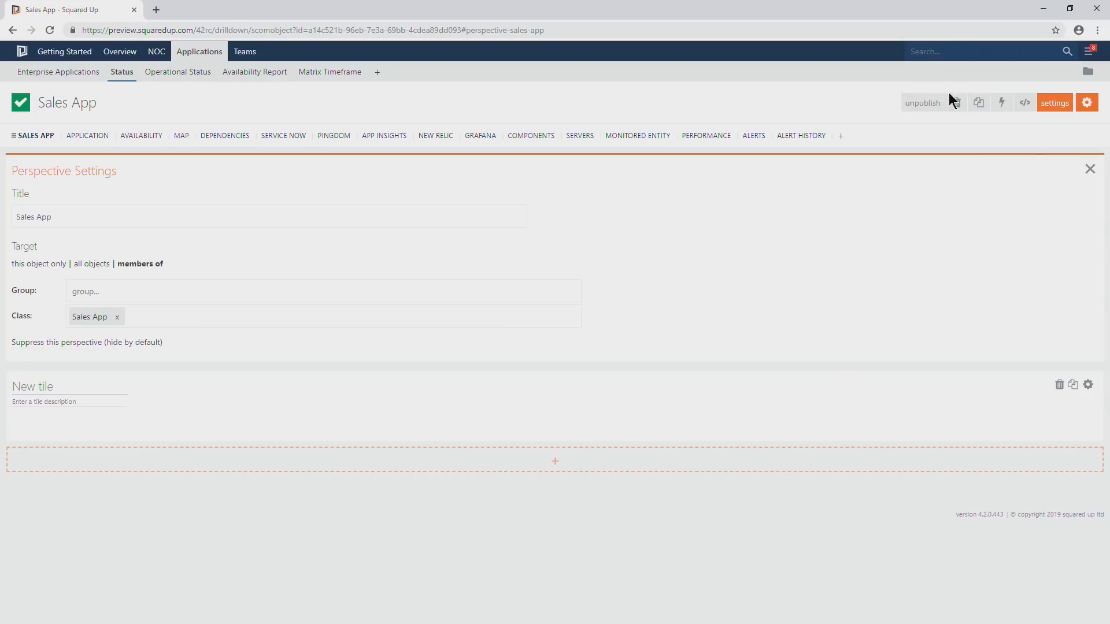
click(1090, 169)
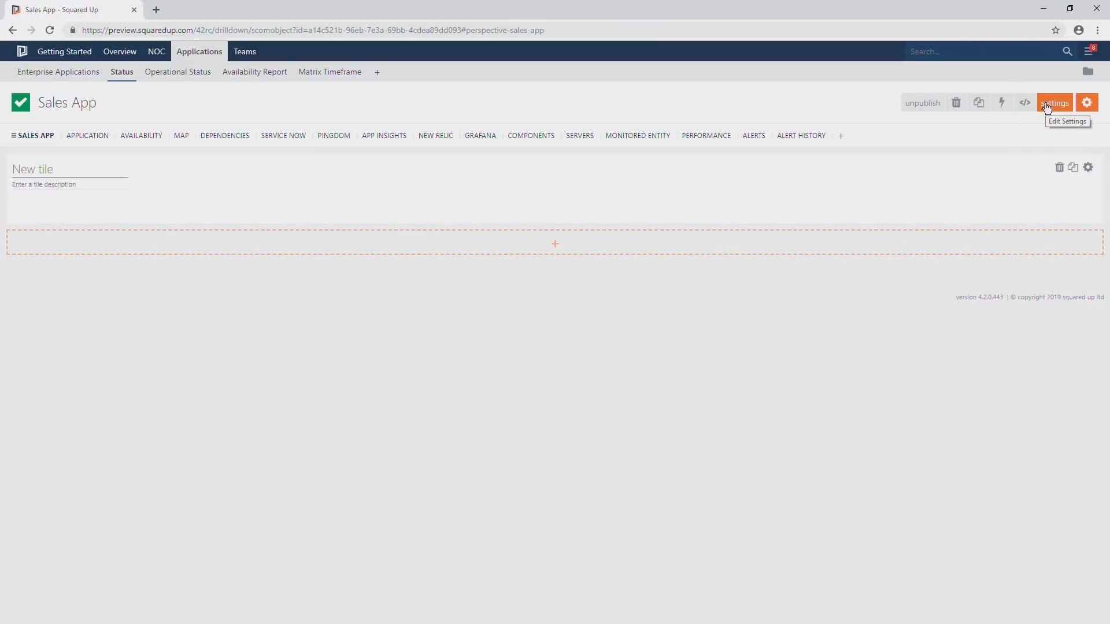
click(1051, 17)
click(413, 245)
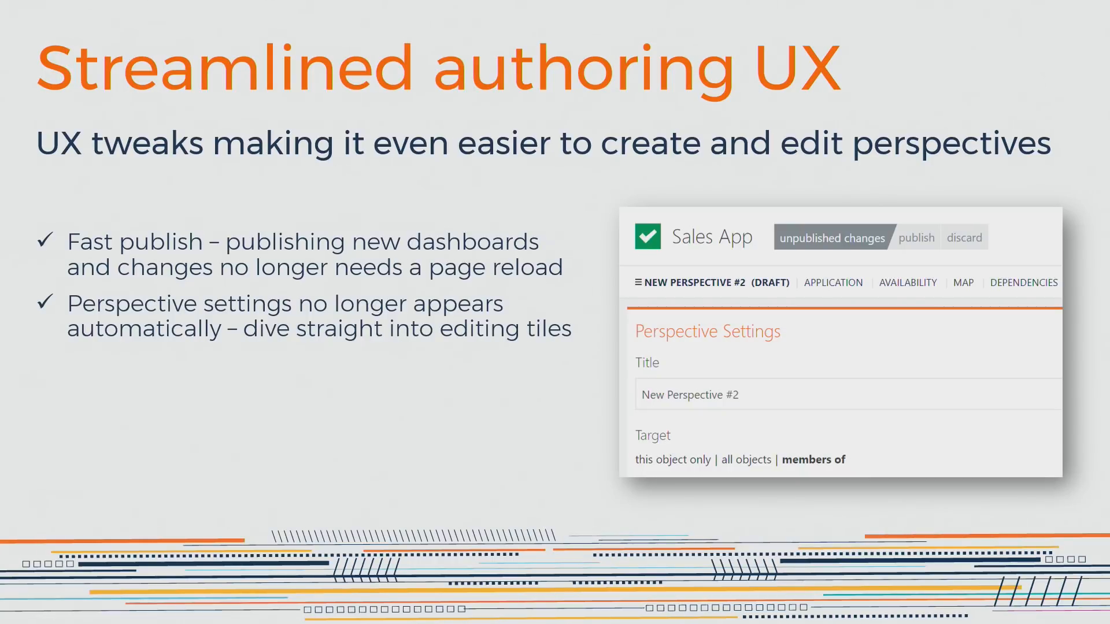
key(Right)
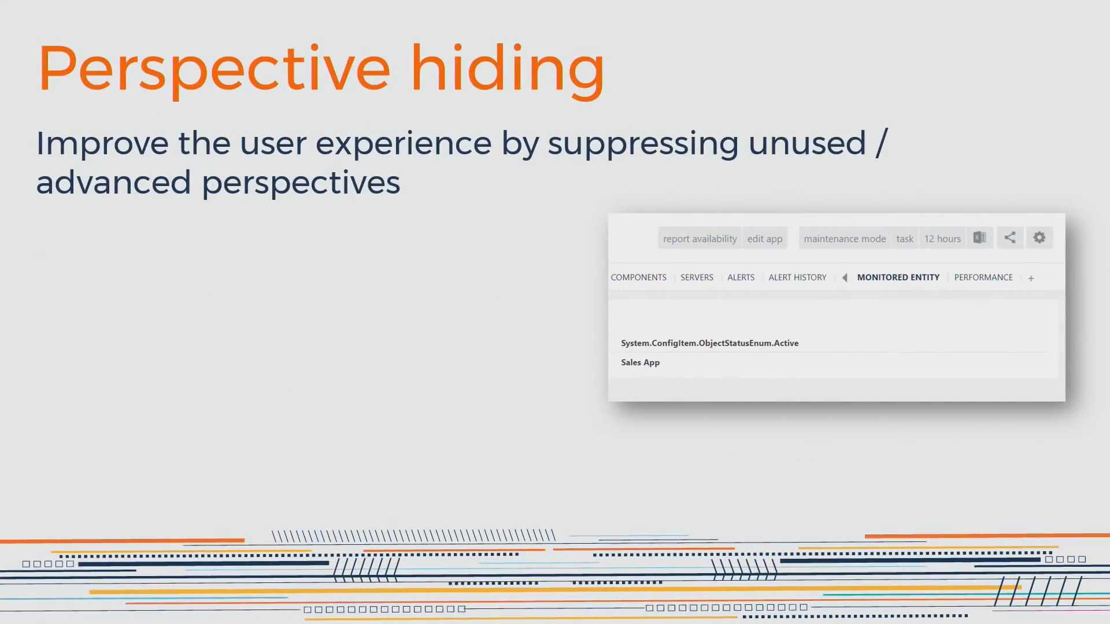
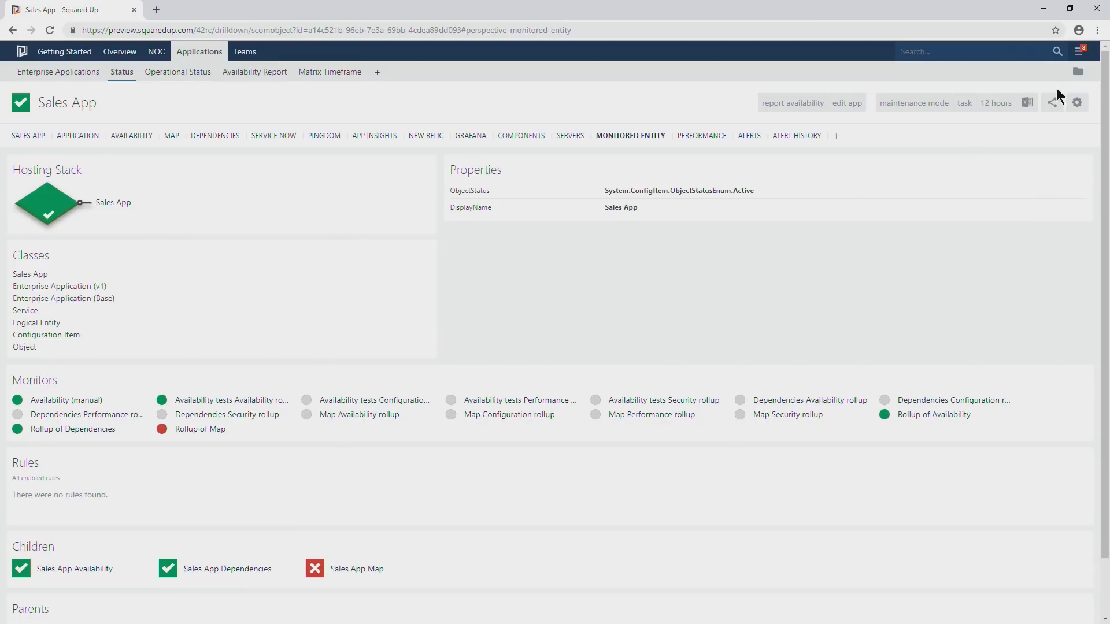
Suppress the Monitored Entity perspective for all objects of type Enterprise Application (v1) and publish the change.
click(1076, 102)
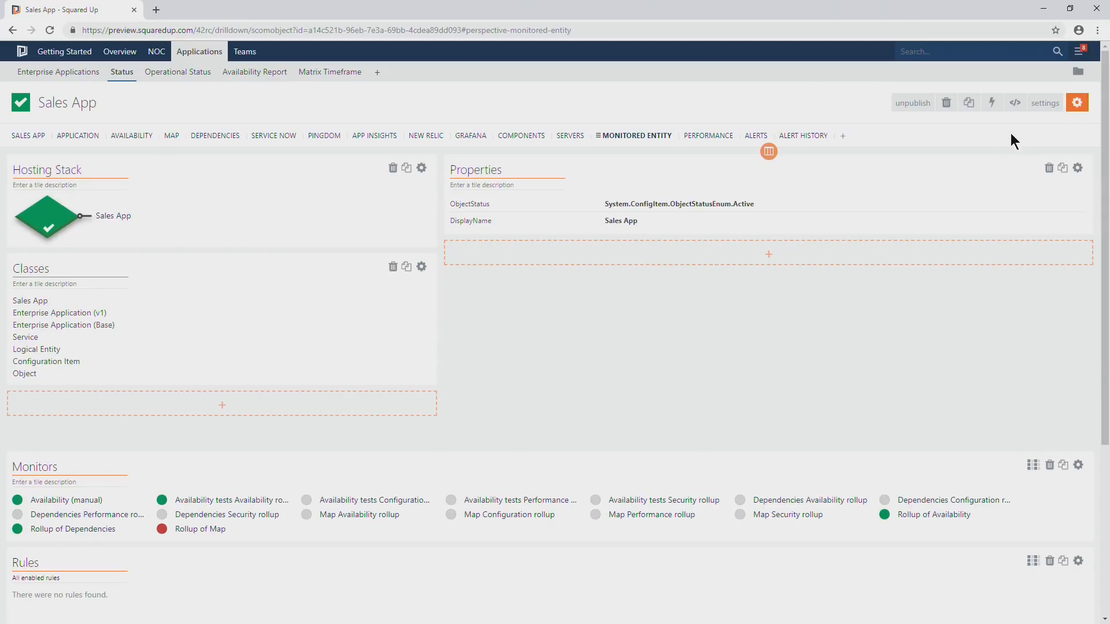
click(1045, 104)
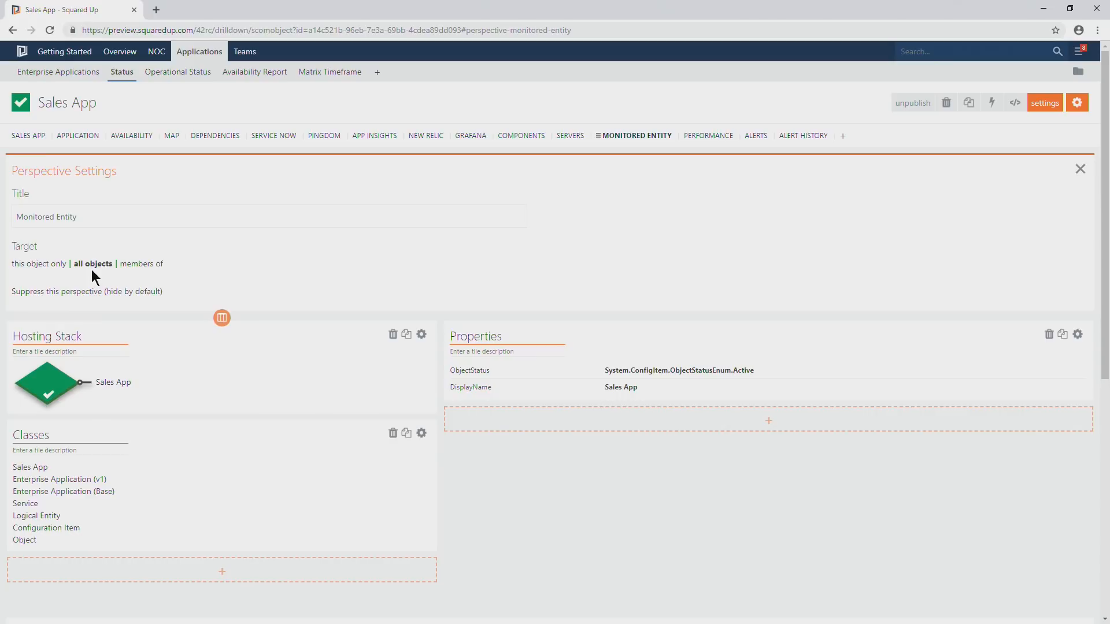
click(86, 291)
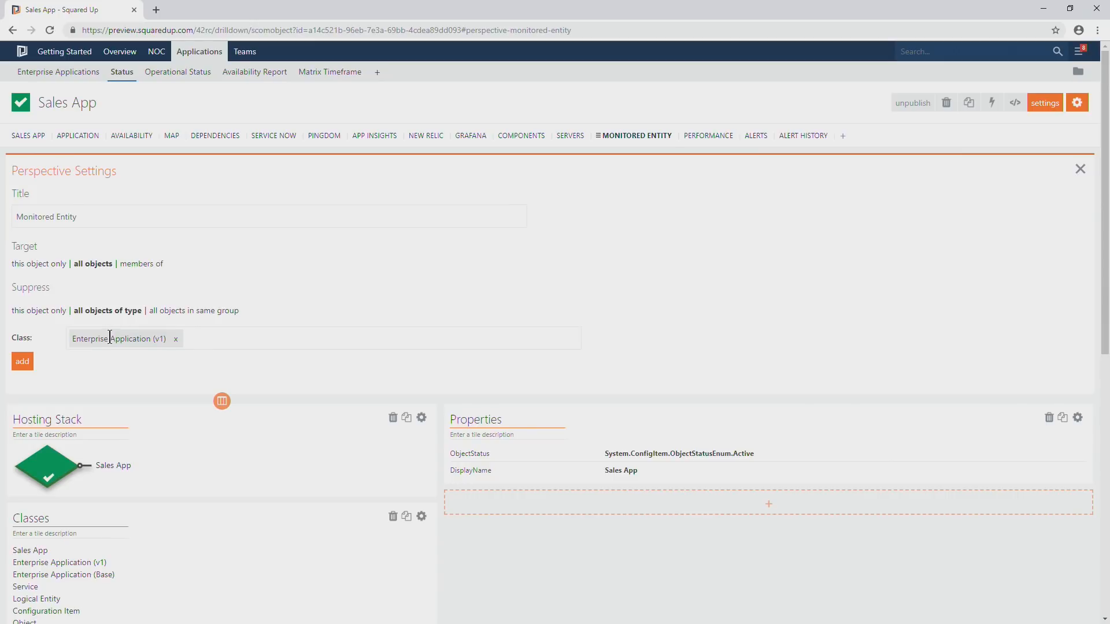
click(29, 363)
click(23, 362)
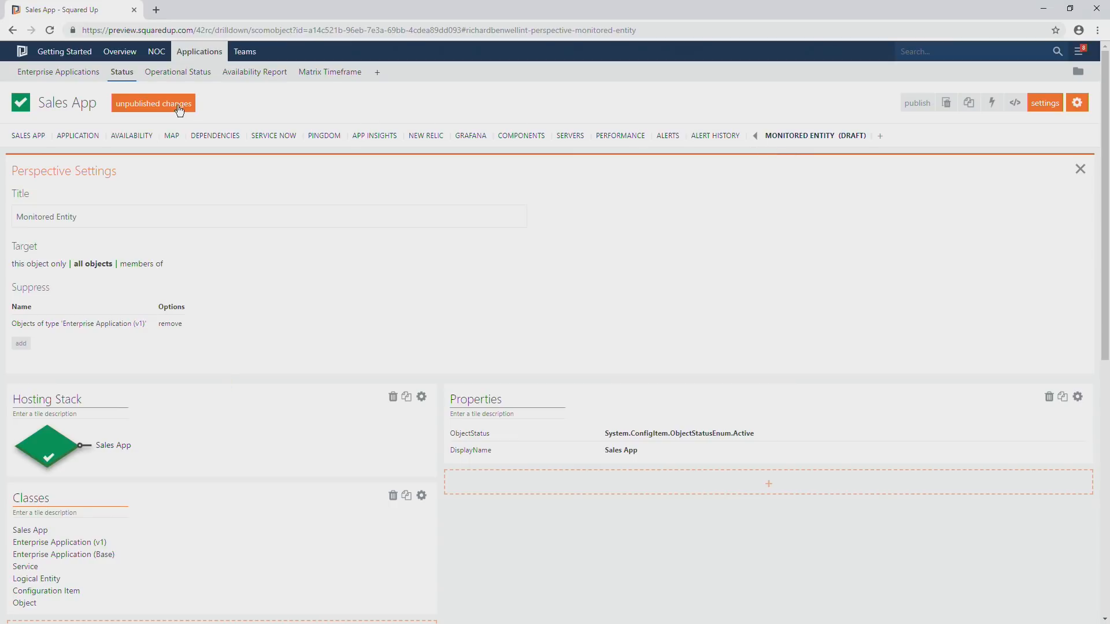
click(213, 104)
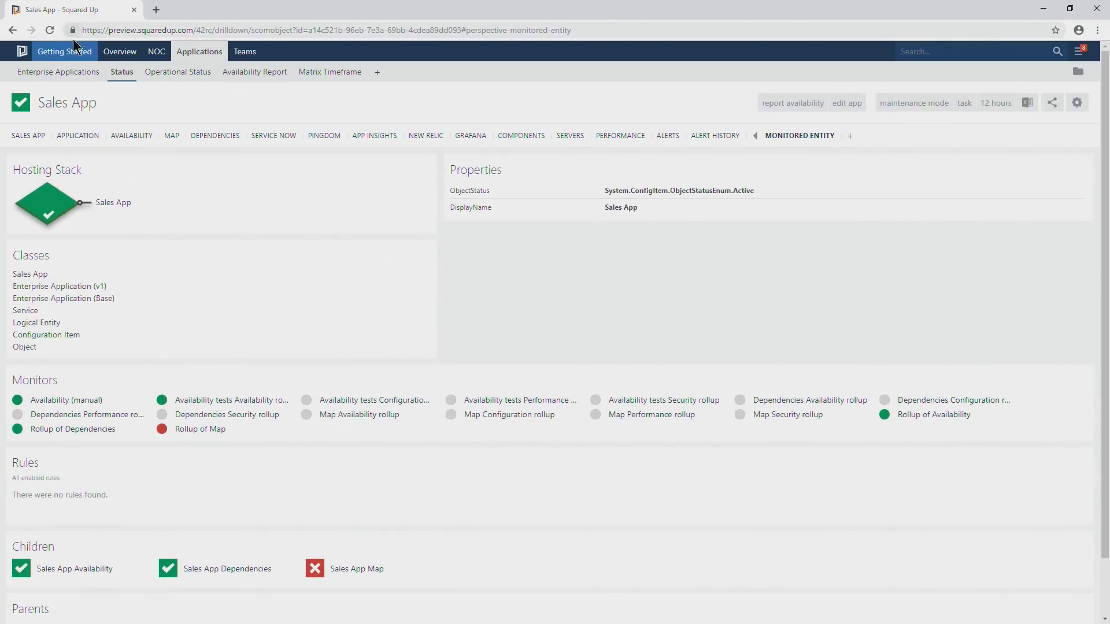
Reload the drilldown on its Sales App perspective, then view the Application perspective and expand the list of suppressed perspectives.
click(40, 137)
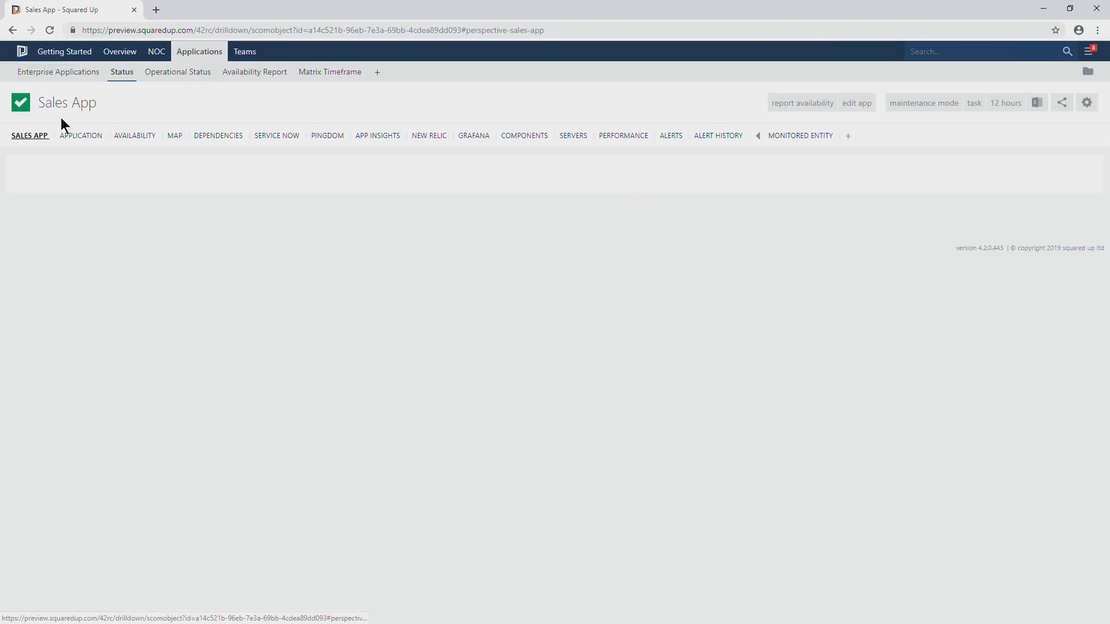
click(51, 30)
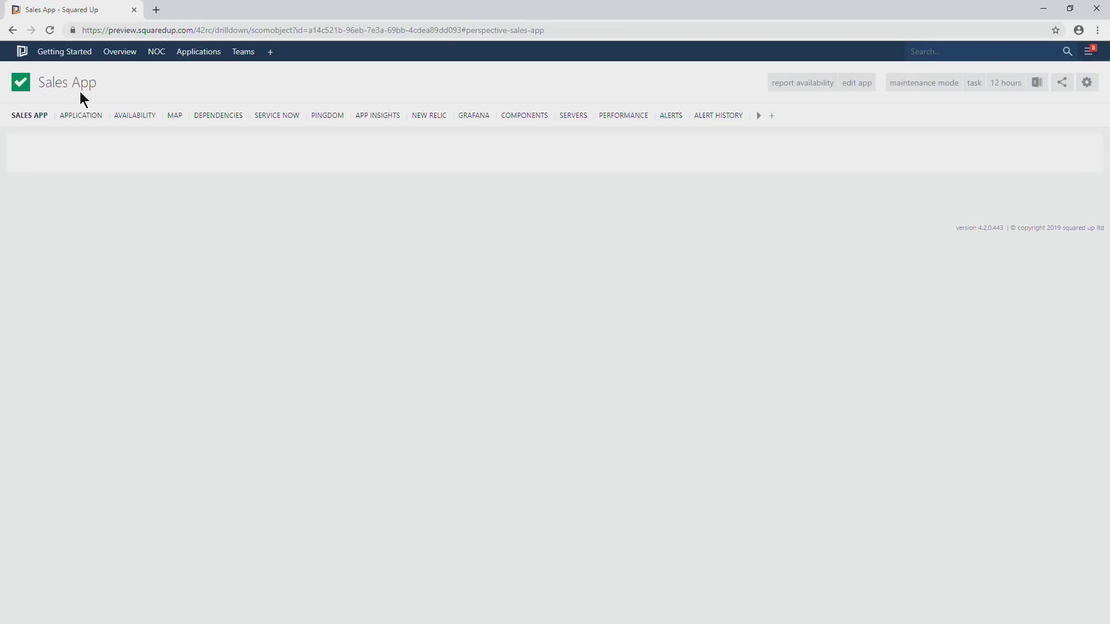
click(77, 114)
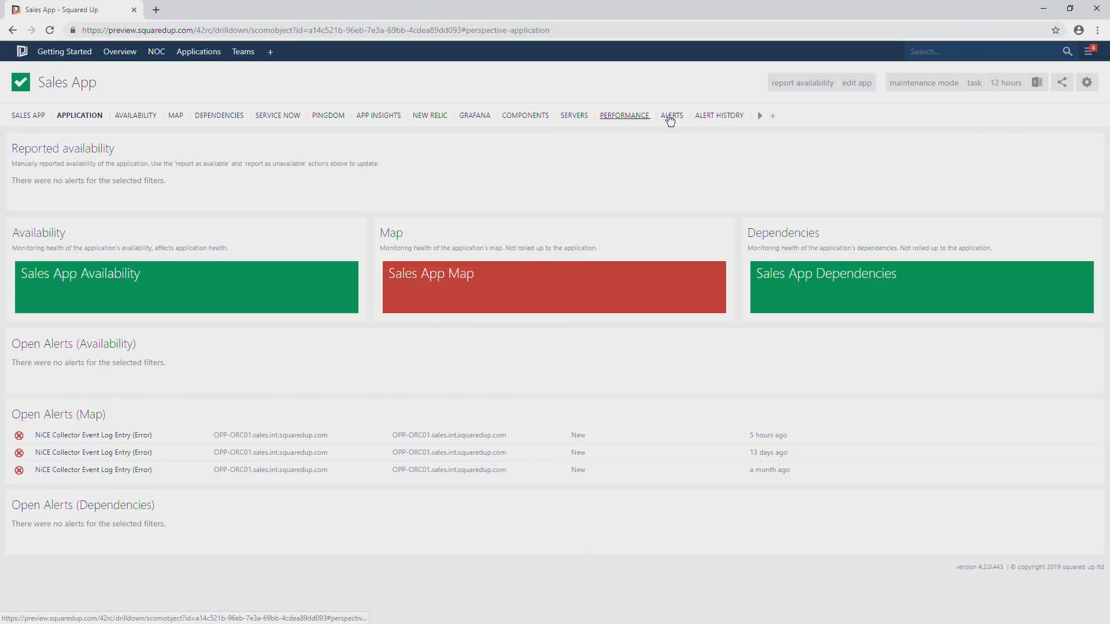
click(760, 118)
Suppress the Performance perspective for all objects of type Enterprise Application (v1) and publish the change.
click(620, 117)
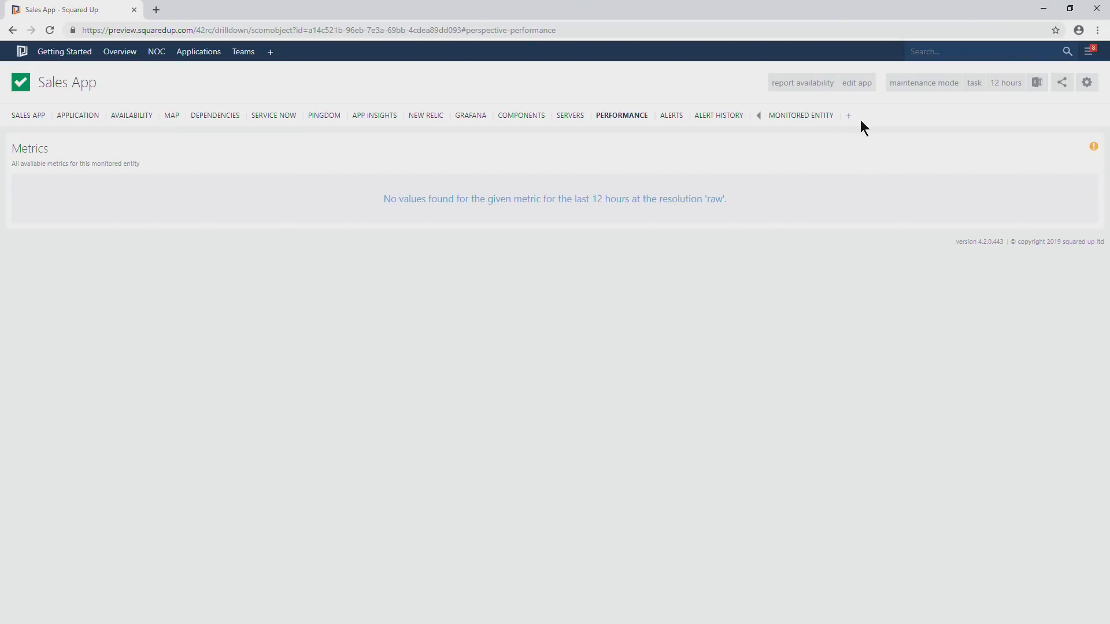
click(1087, 83)
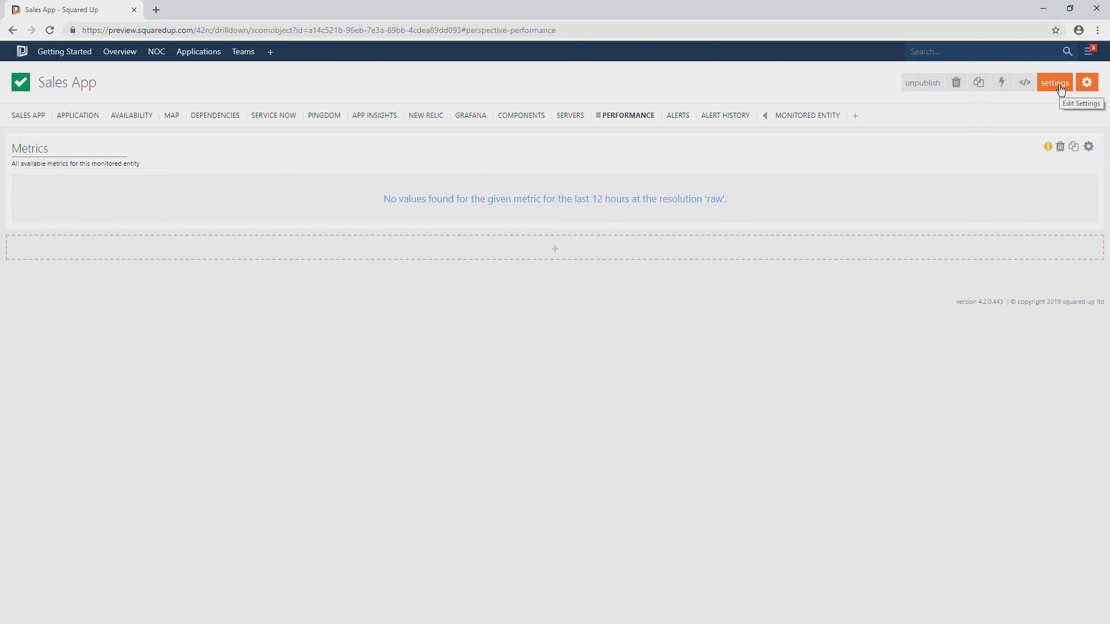
click(1059, 85)
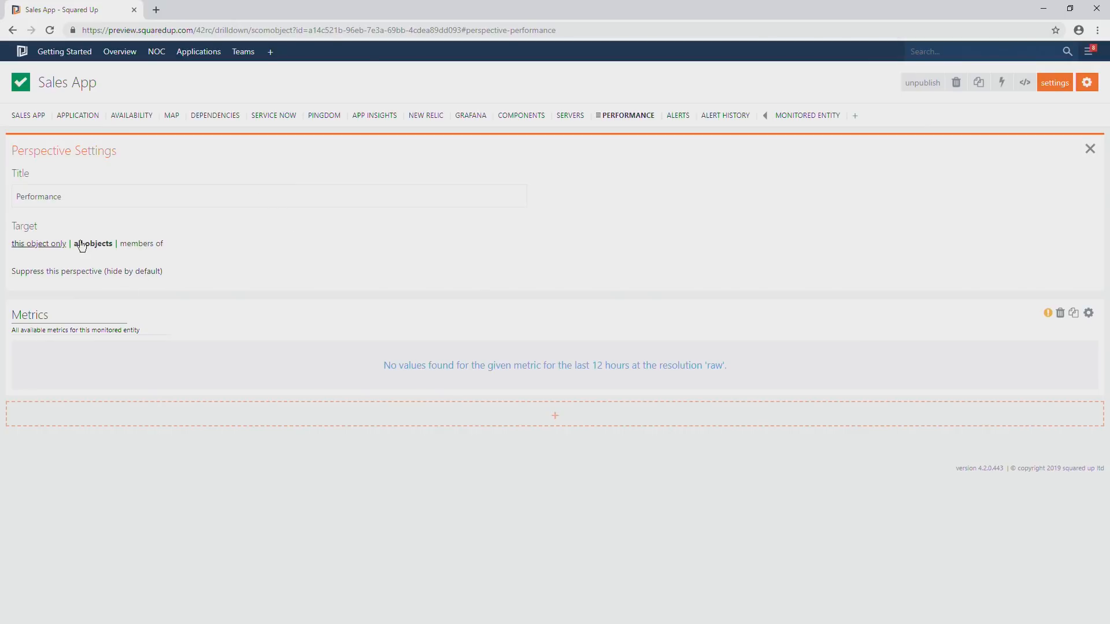
click(77, 271)
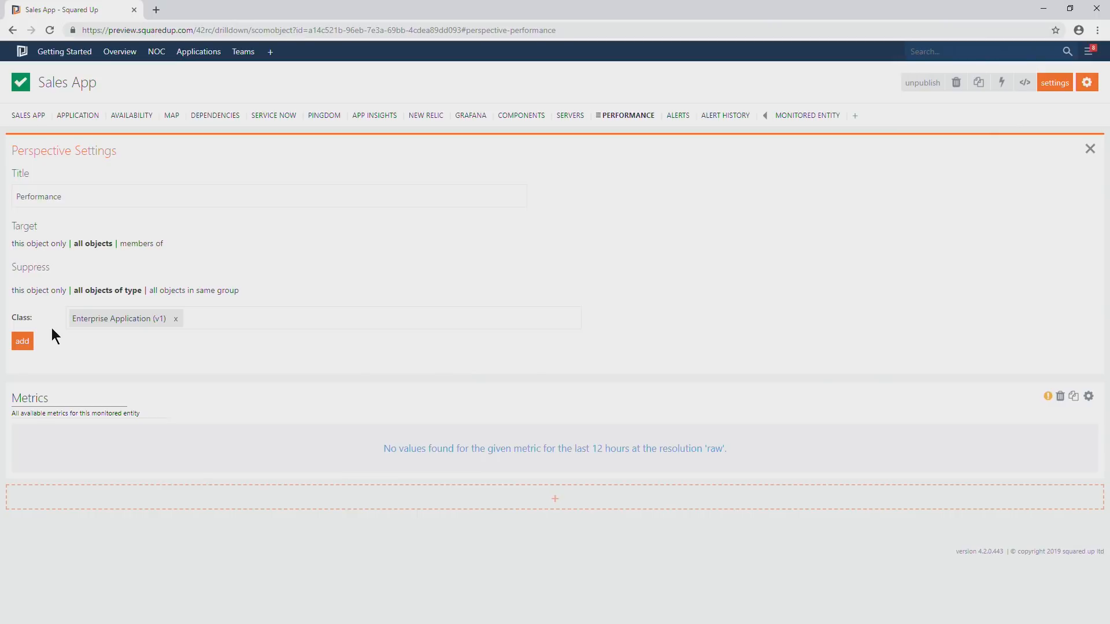
click(25, 342)
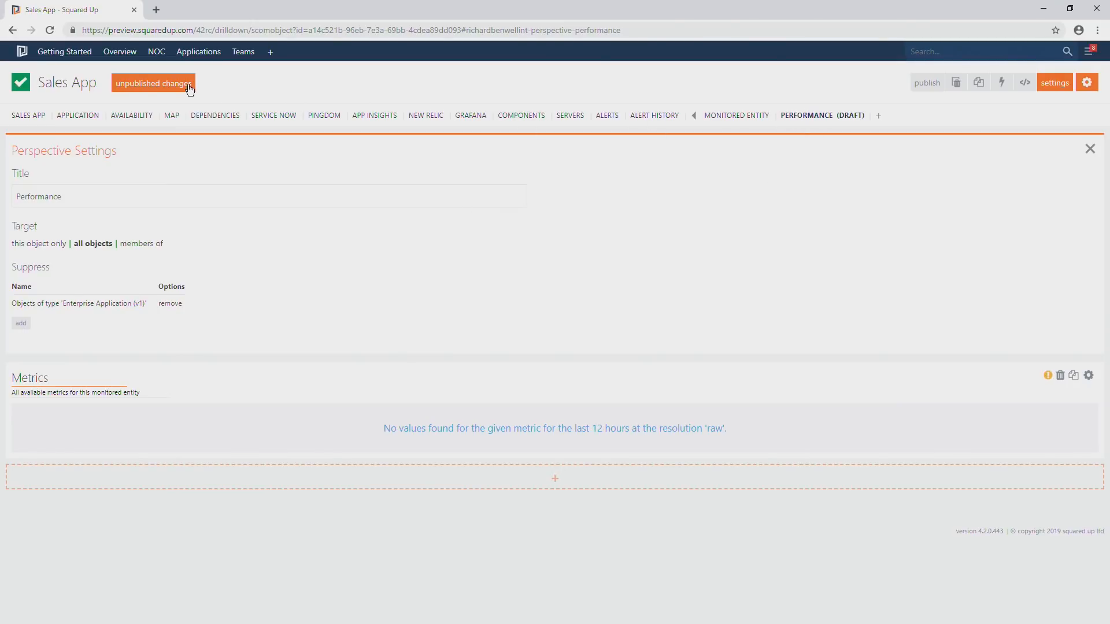
click(212, 84)
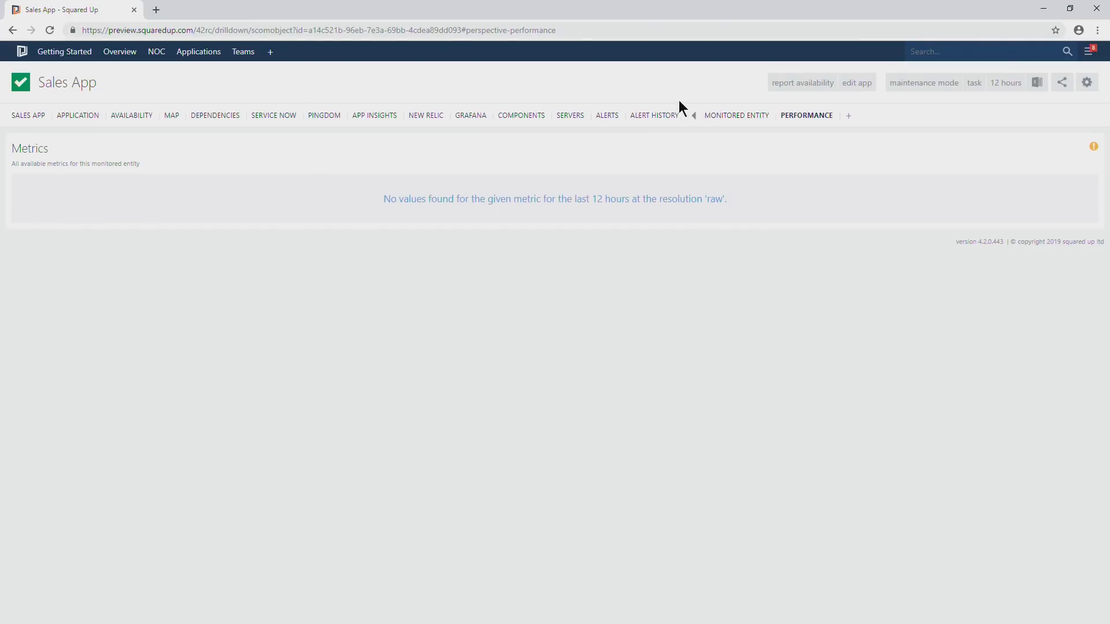
View the suppressed Monitored Entity perspective, then collapse the list of suppressed perspectives.
click(725, 118)
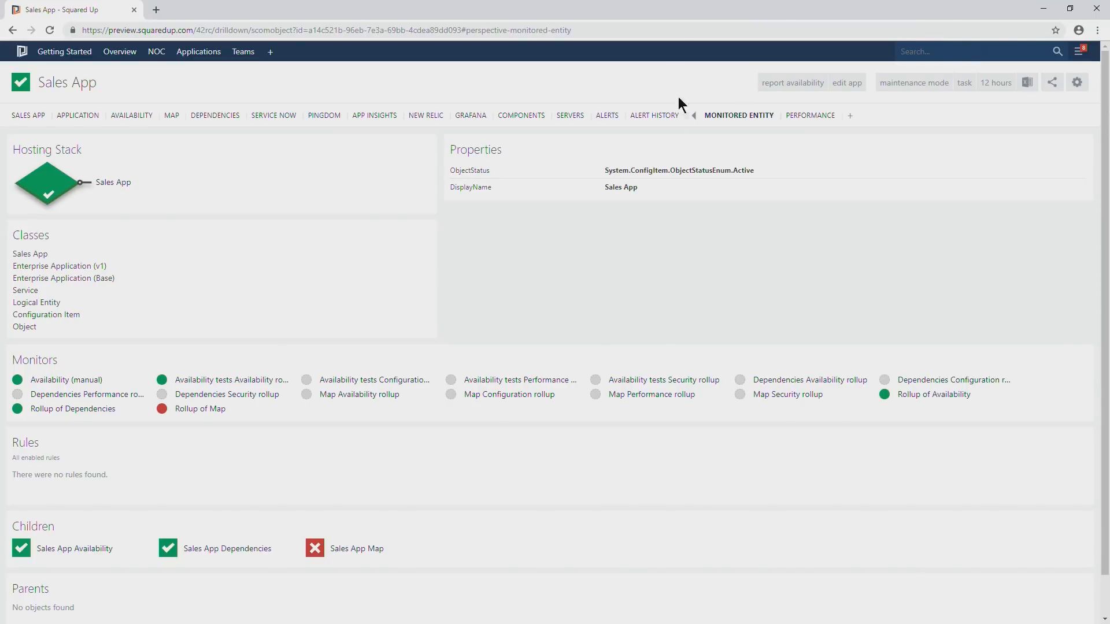
click(694, 115)
click(1042, 9)
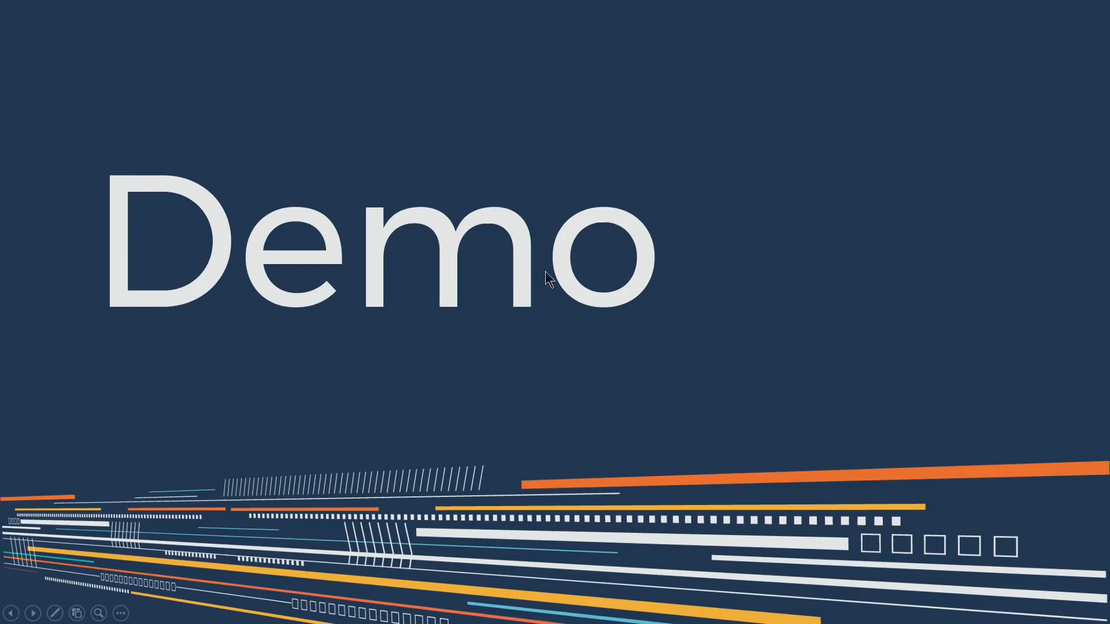
click(524, 286)
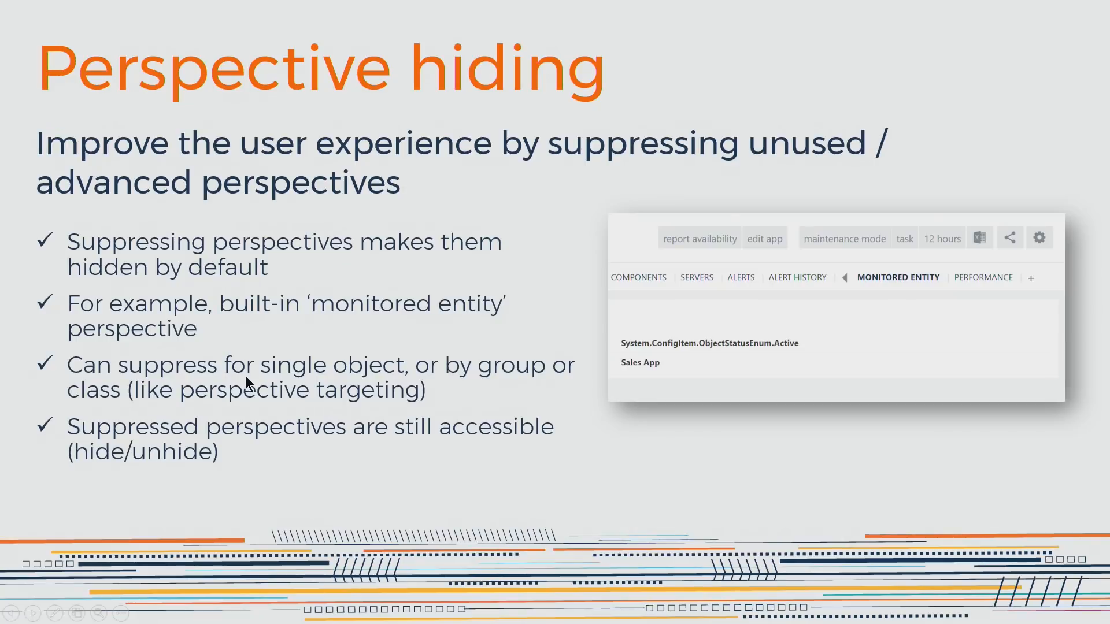
key(Right)
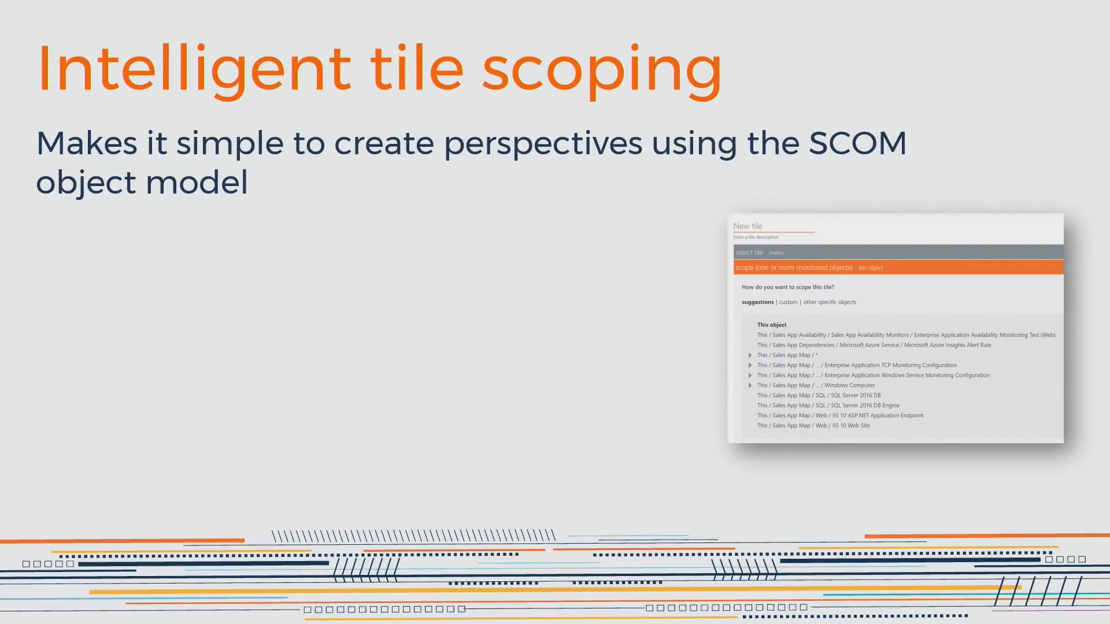
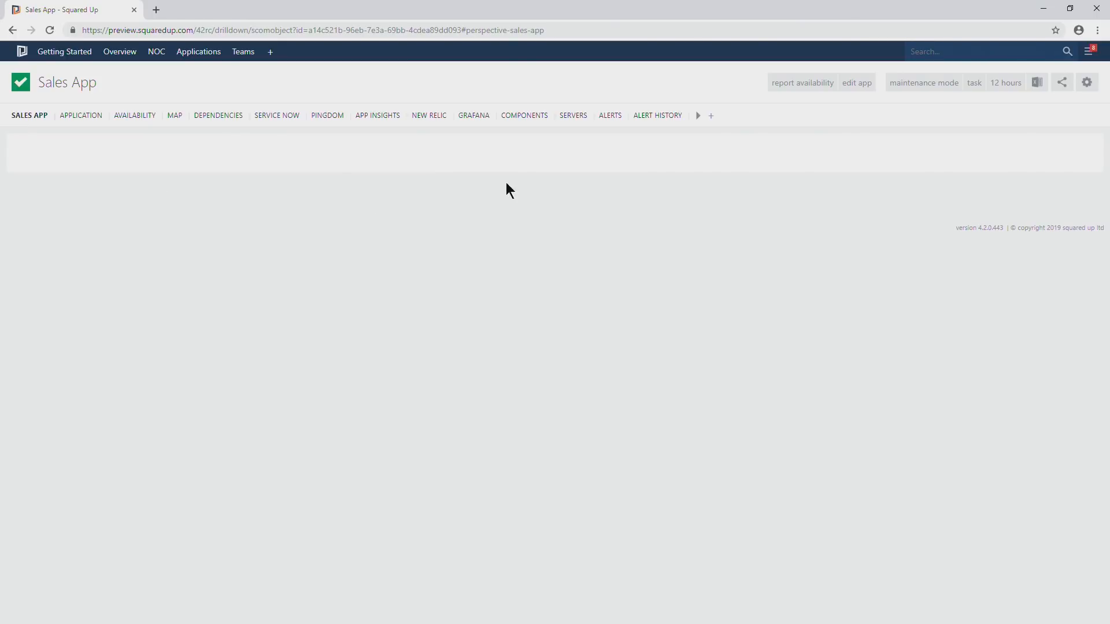
Edit the Sales App perspective's empty tile into a Matrix scoped to This / Sales App Availability / Sales App Availability Monitors / Enterprise Application Availability Monitoring Test (Web).
click(1087, 84)
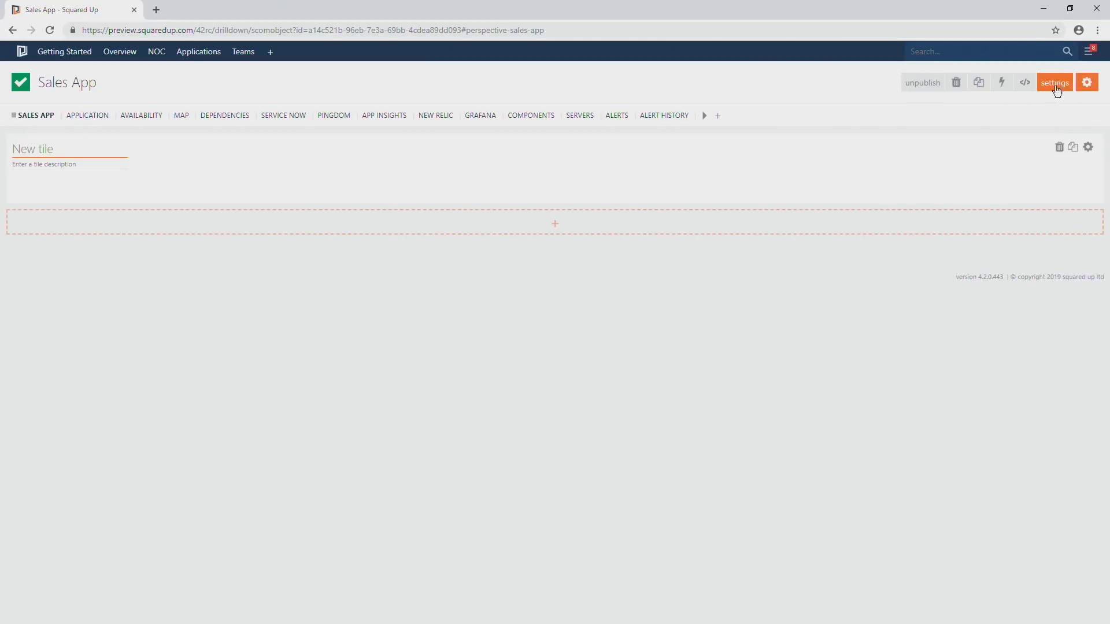
click(1088, 147)
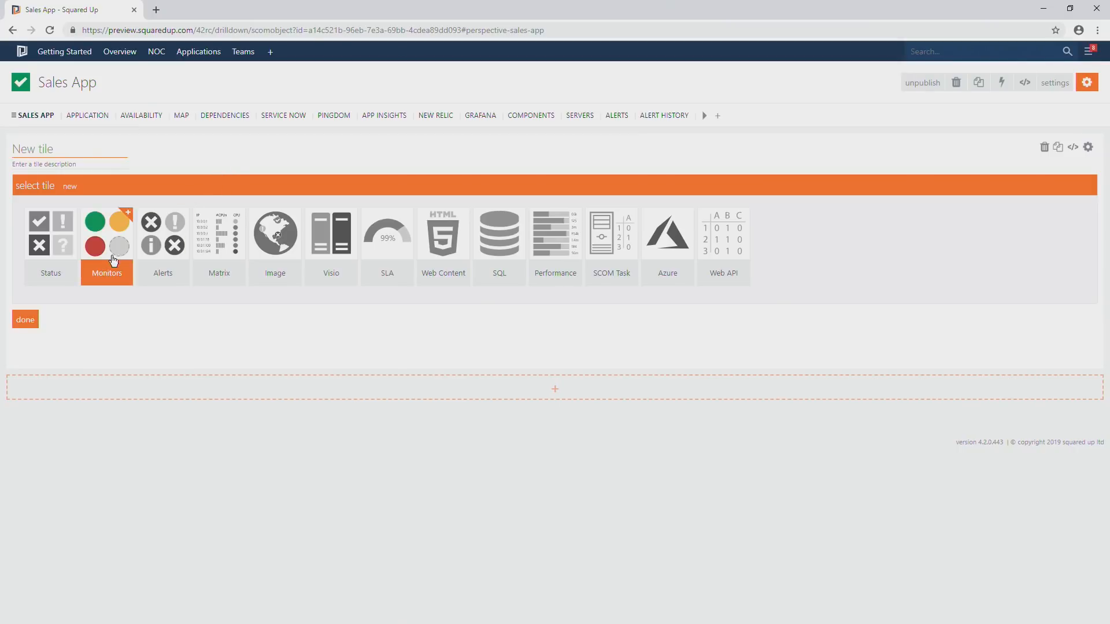
click(226, 255)
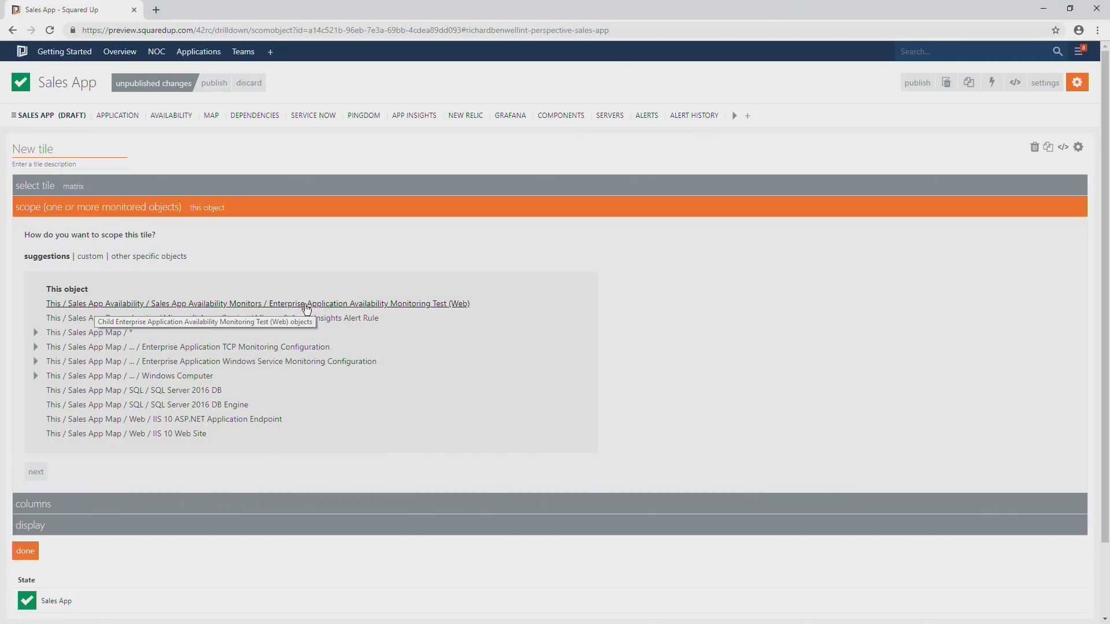
click(124, 305)
scroll(123, 490, down, 1)
click(26, 493)
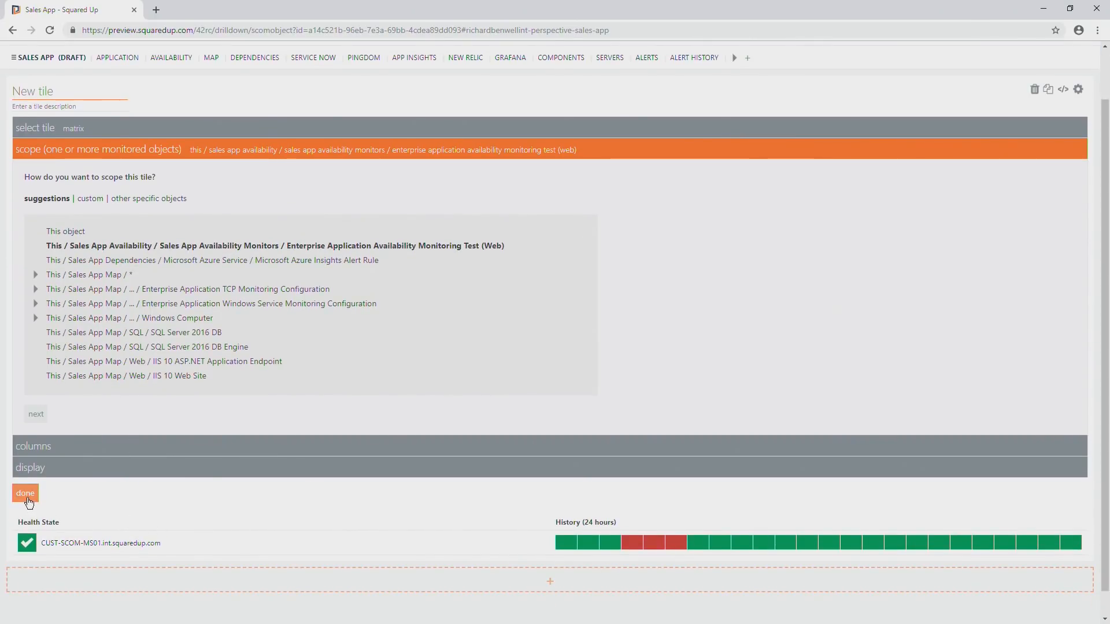
Title the availability matrix tile Availability.
text(Availability)
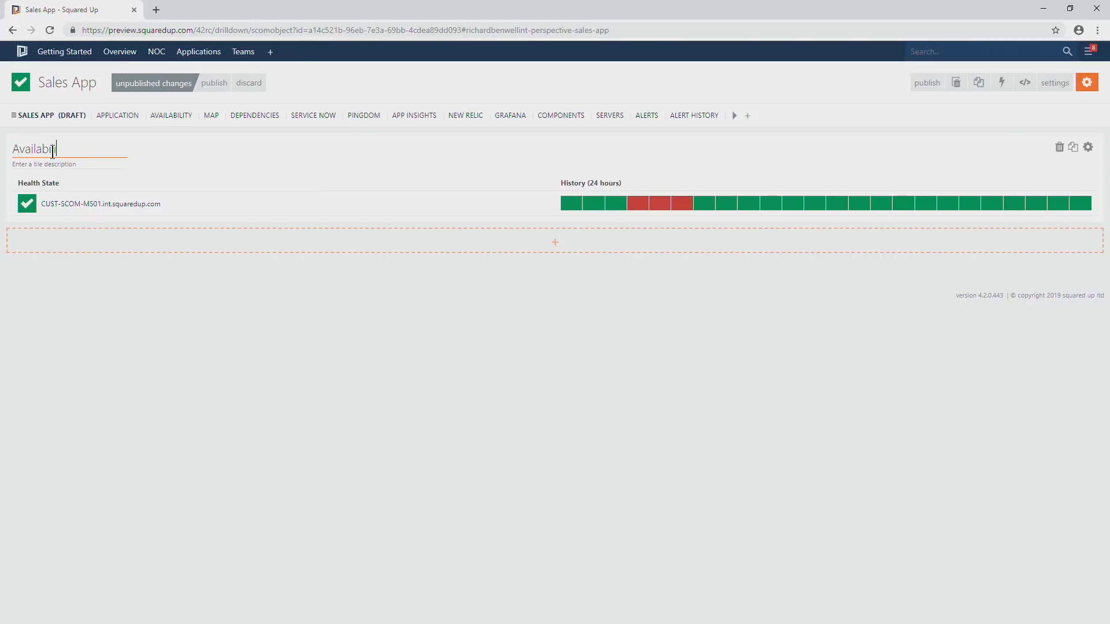
Add a Matrix tile below Availability and scope it to This / Sales App Map / *.
click(555, 242)
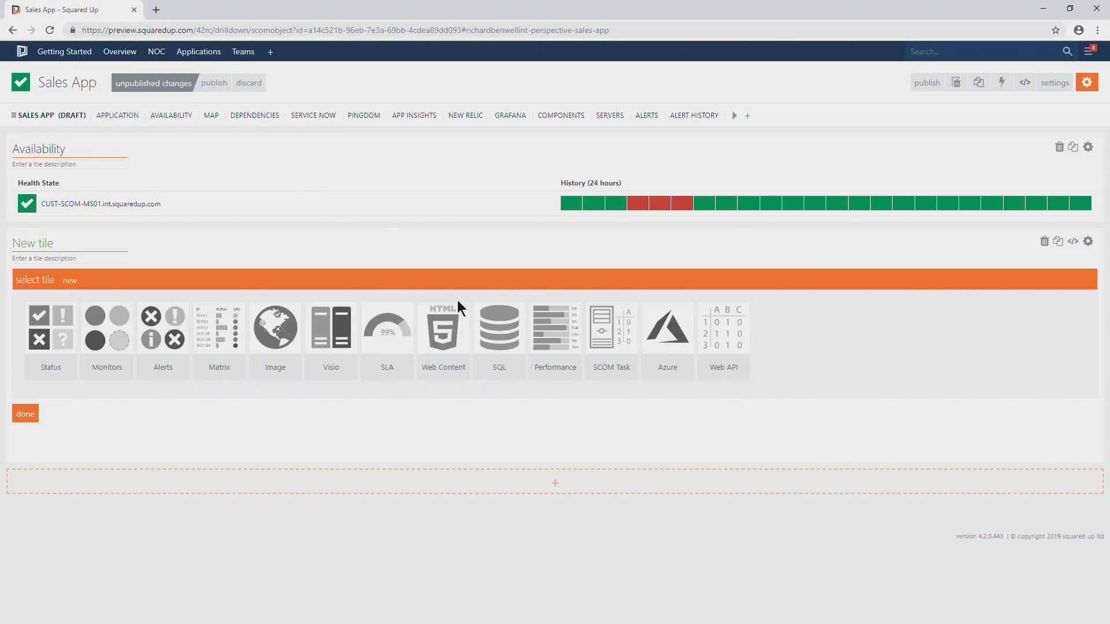
click(221, 350)
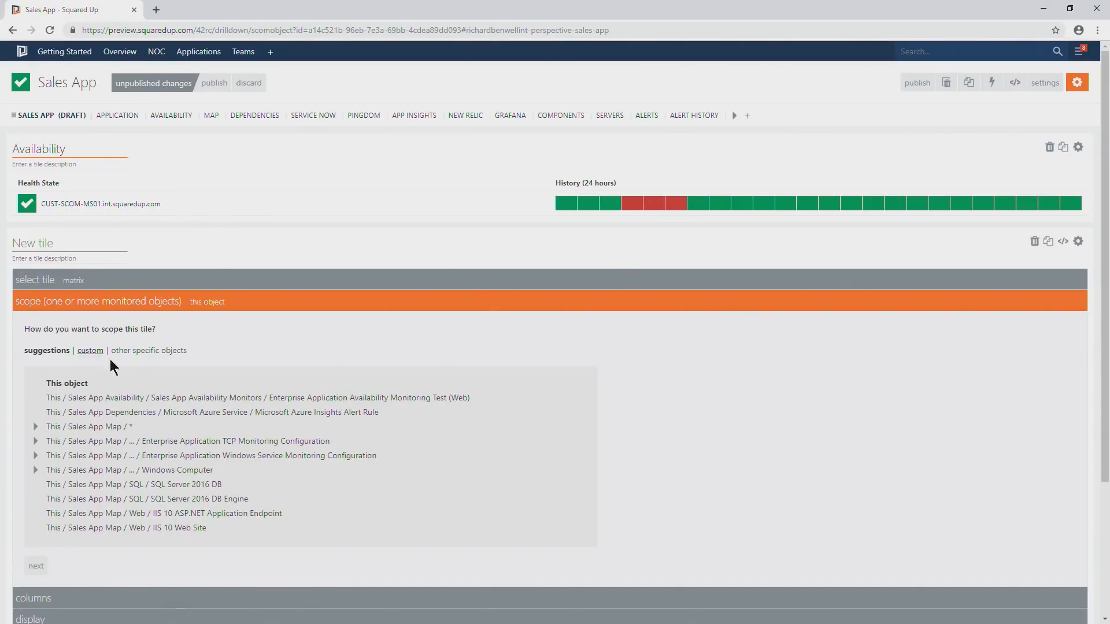
scroll(177, 393, down, 1)
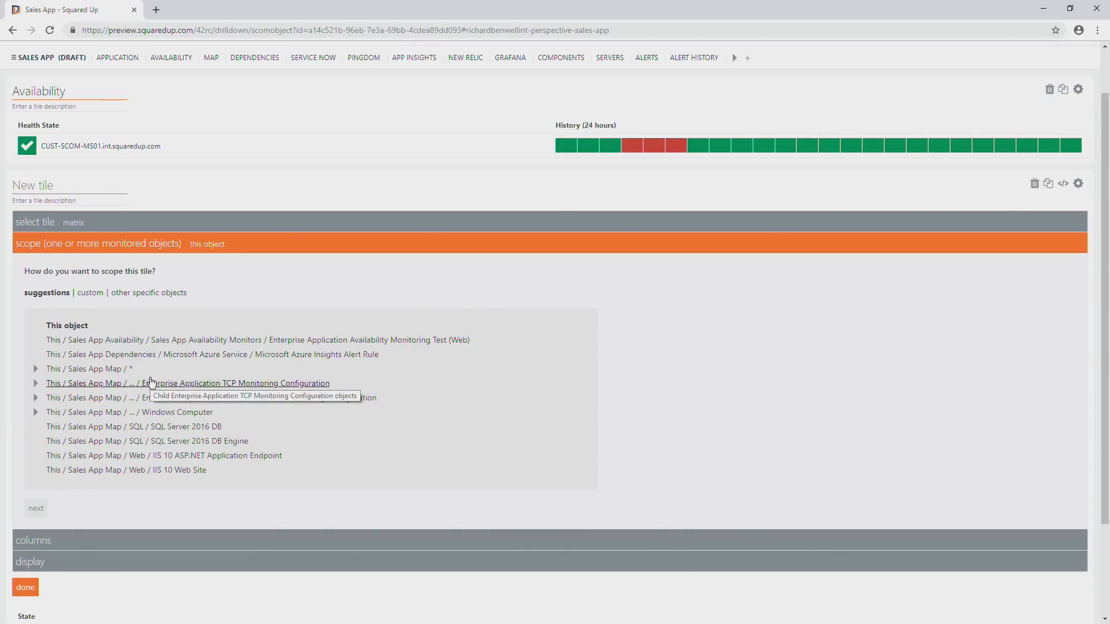
scroll(151, 381, down, 1)
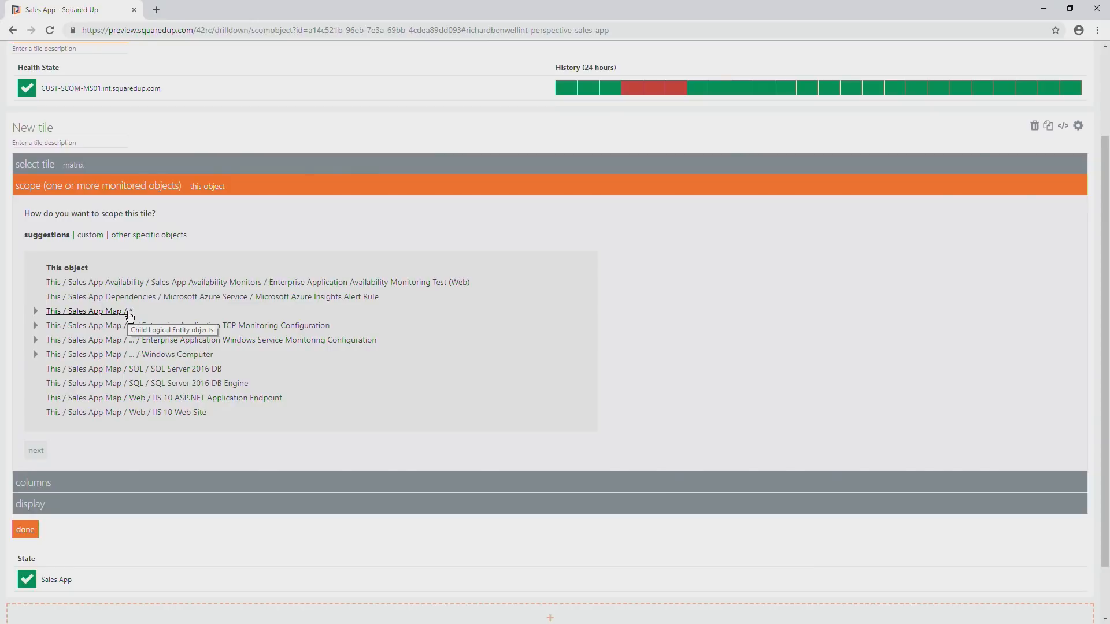
click(98, 312)
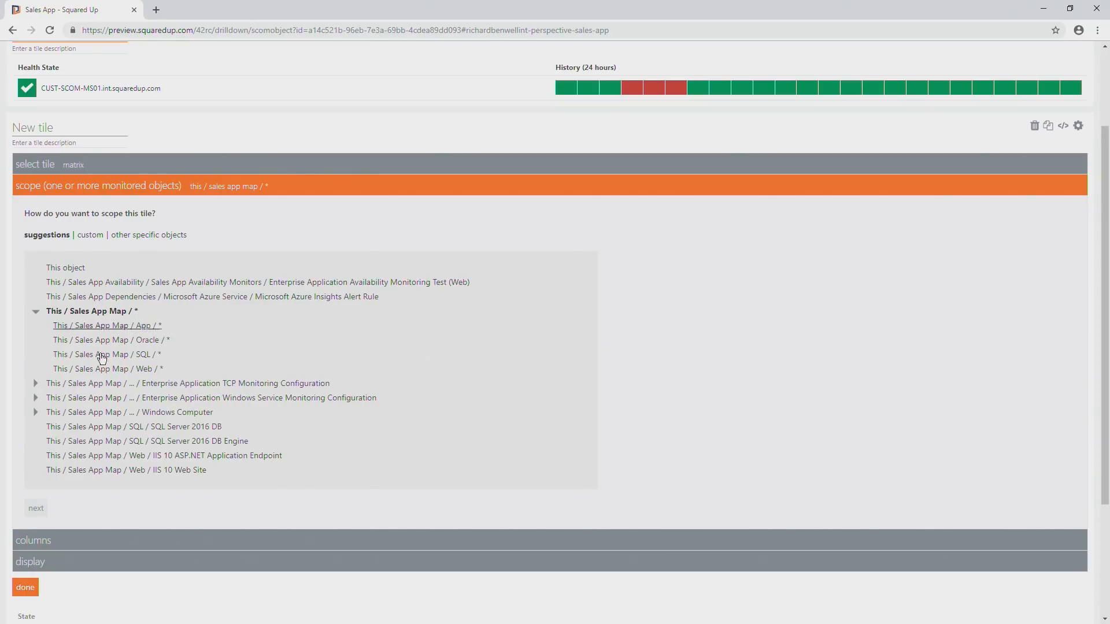
scroll(84, 550, down, 3)
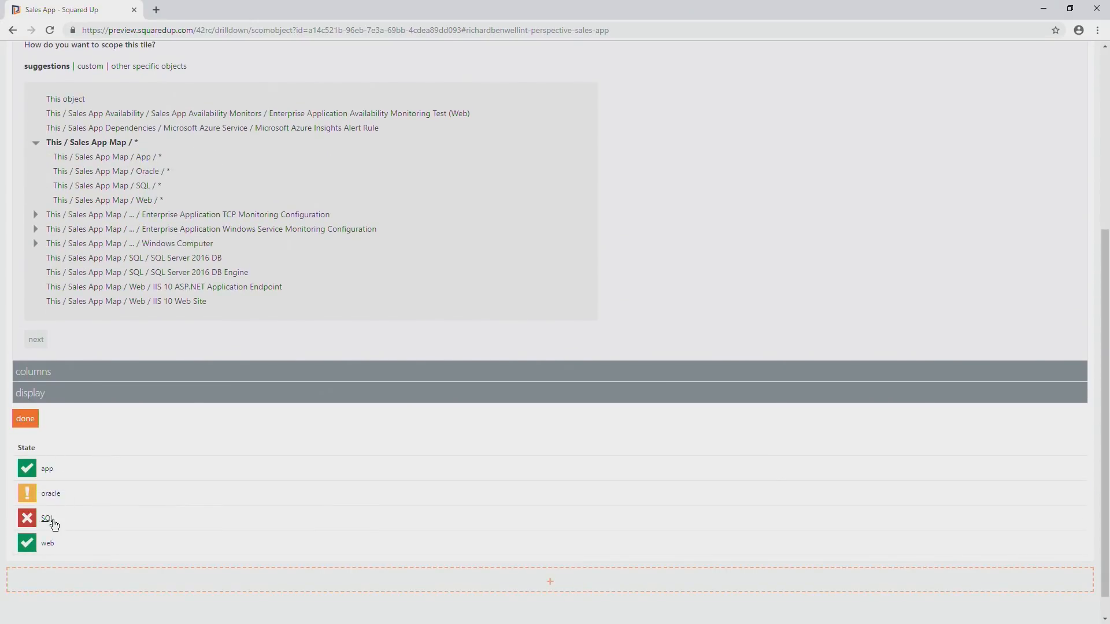
Narrow the new matrix's scope to This / Sales App Map / Web / Windows Computer and title the tile IIS.
click(102, 245)
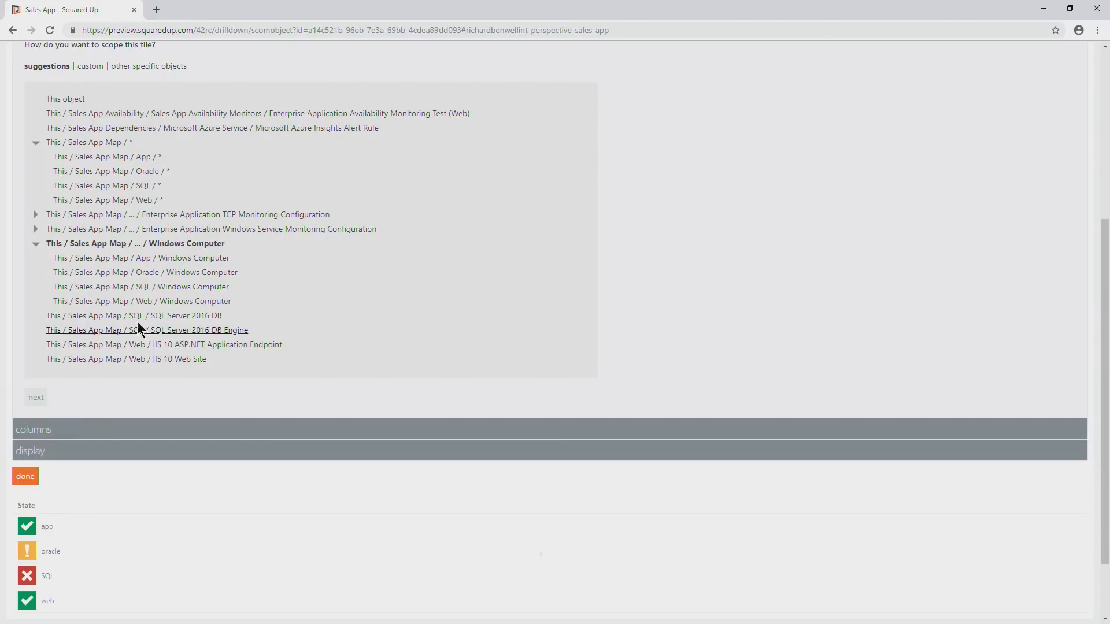
scroll(141, 308, down, 1)
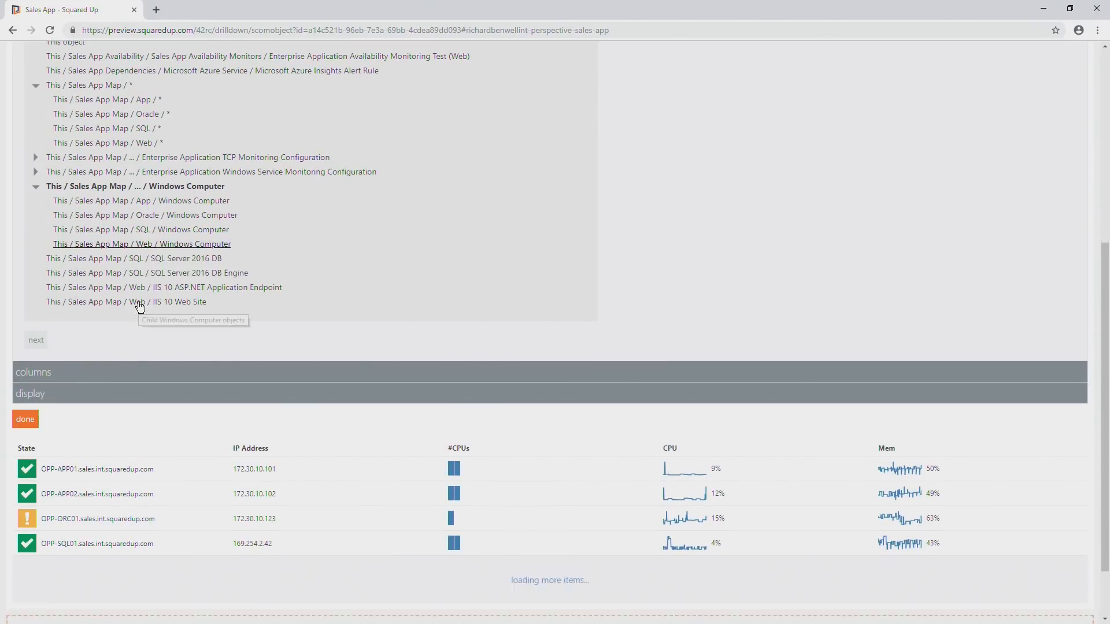
click(148, 245)
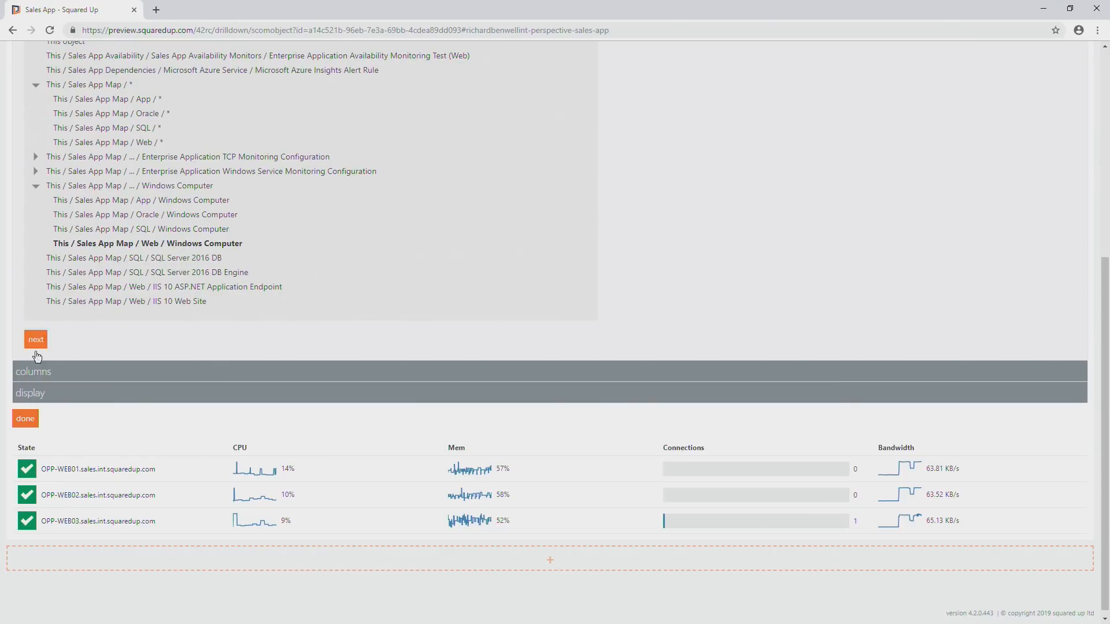
click(26, 418)
click(72, 246)
text(IIS)
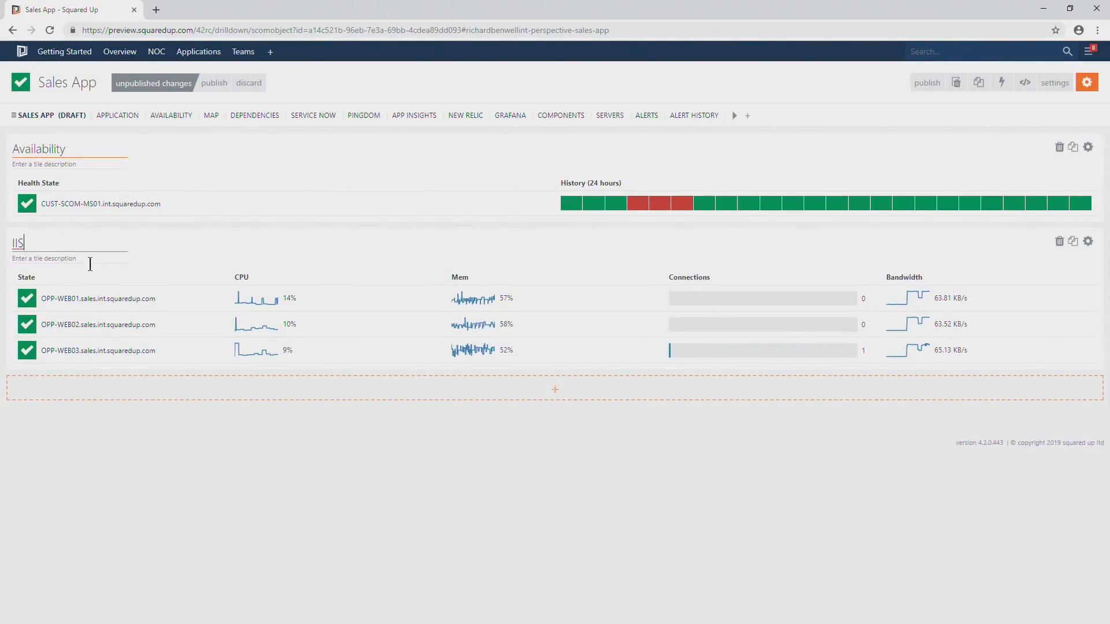
Add a Performance line graph tile below IIS and title it DB connections.
click(555, 392)
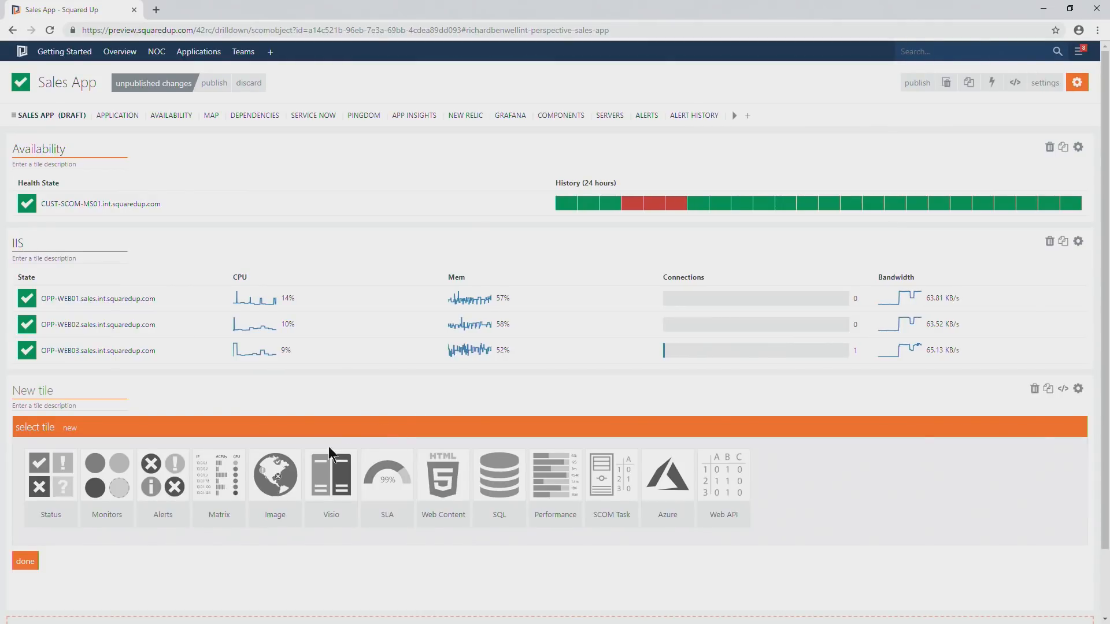
scroll(328, 447, down, 1)
click(556, 425)
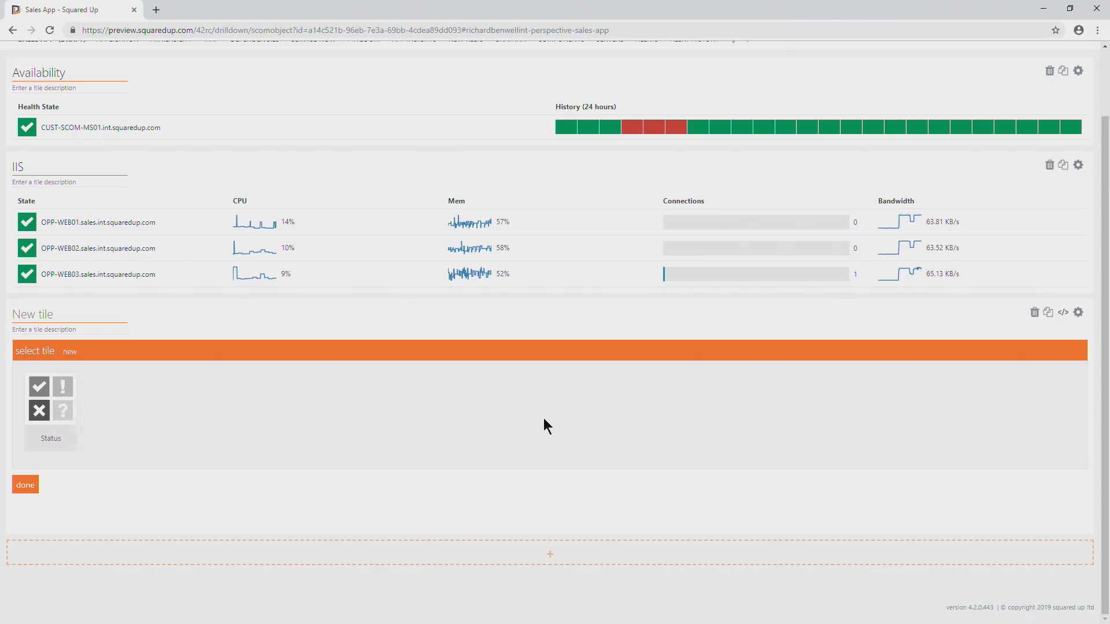
click(195, 421)
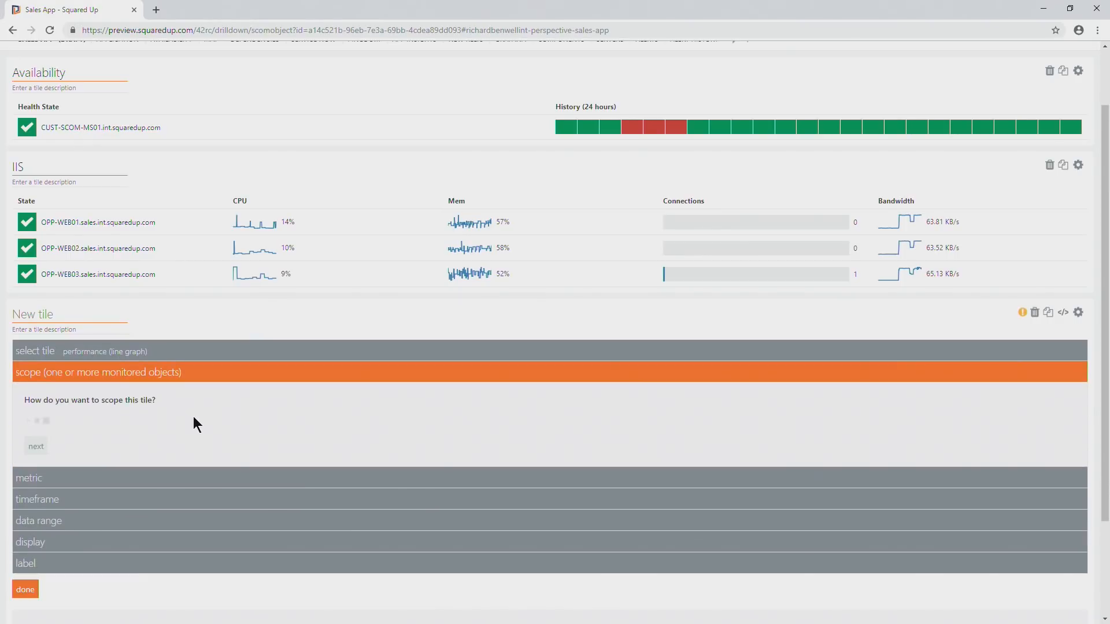
click(52, 317)
text(DB connectins)
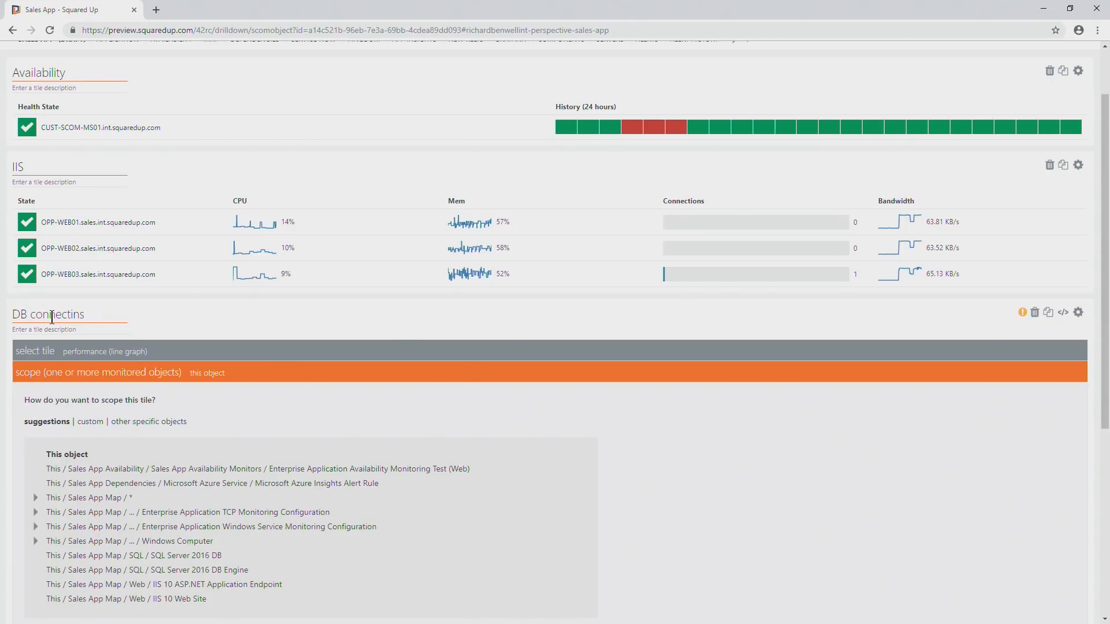
key(BackSpace)
key(BackSpace)
key(BackSpace)
text(ions)
Scope the DB connections tile to This / Sales App Map / SQL / SQL Server 2016 DB.
scroll(151, 491, down, 1)
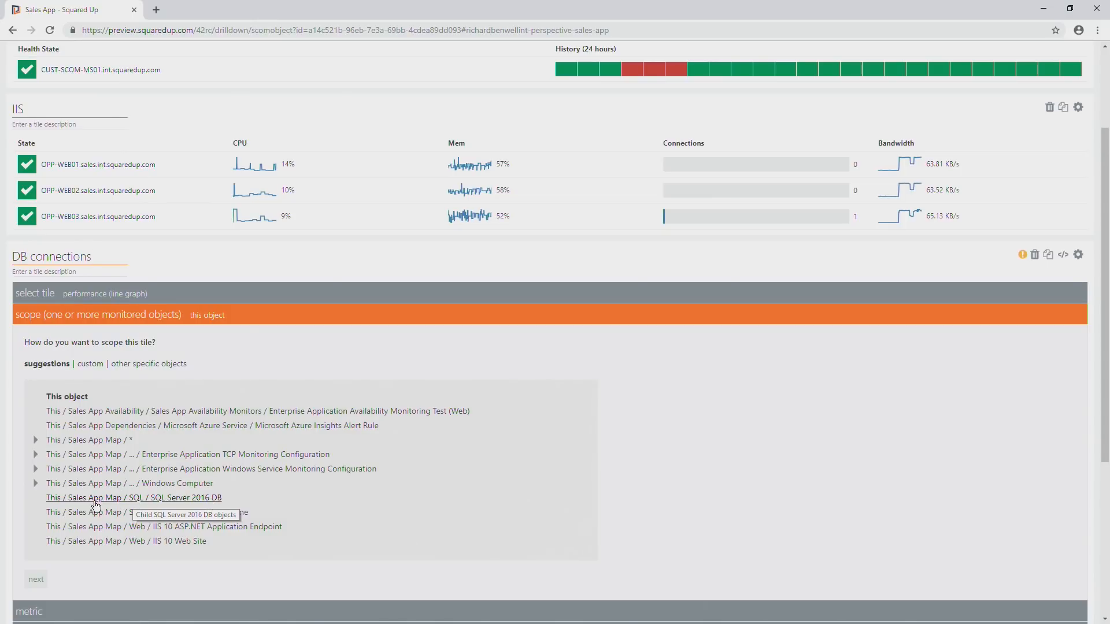
click(65, 499)
scroll(81, 501, down, 3)
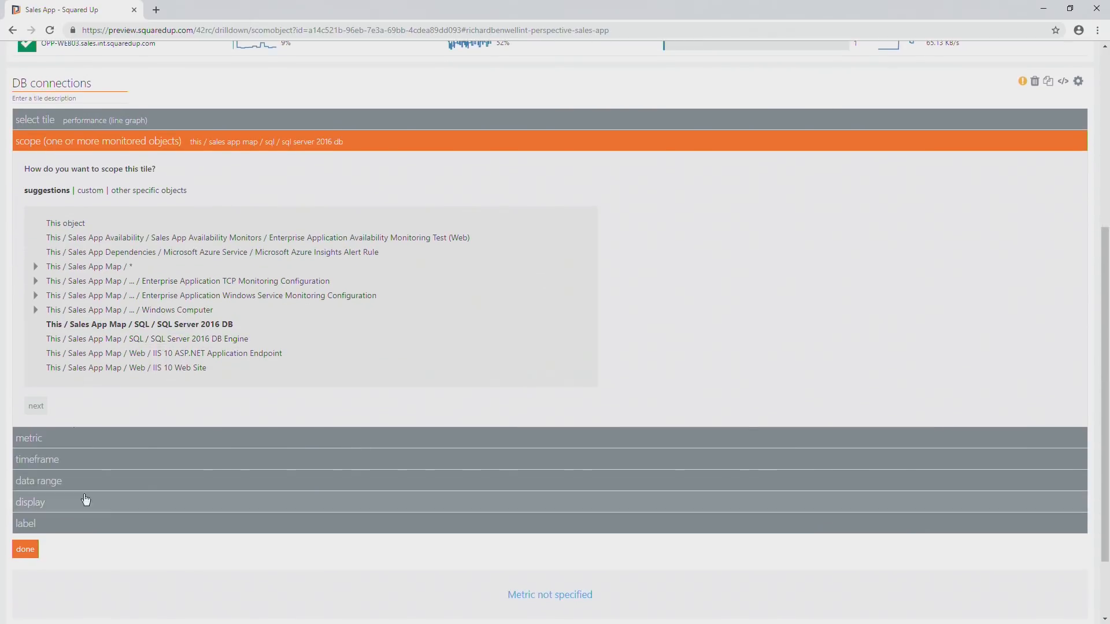
scroll(151, 564, down, 1)
Plot the SQL Database / DB Active Connections metric in the DB connections tile and publish the perspective's changes.
click(54, 384)
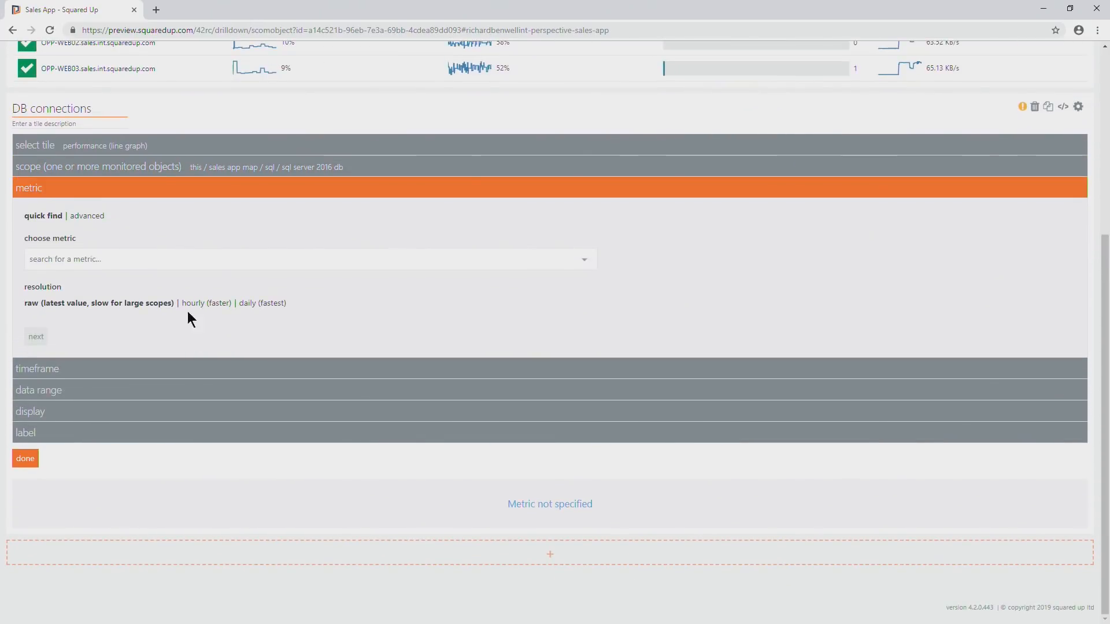
click(583, 259)
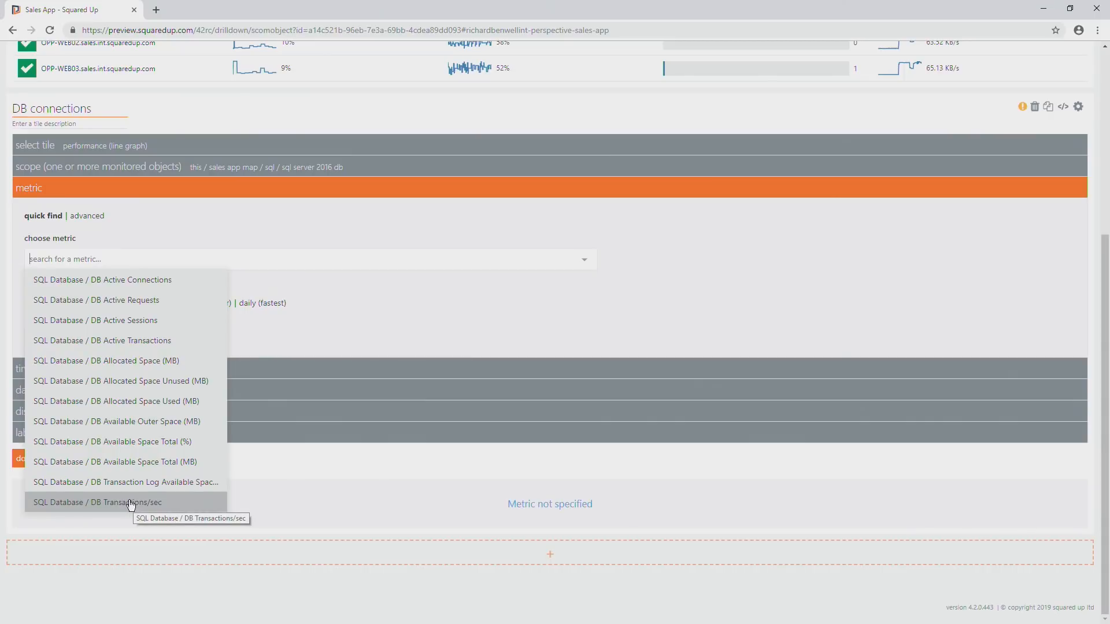
click(128, 279)
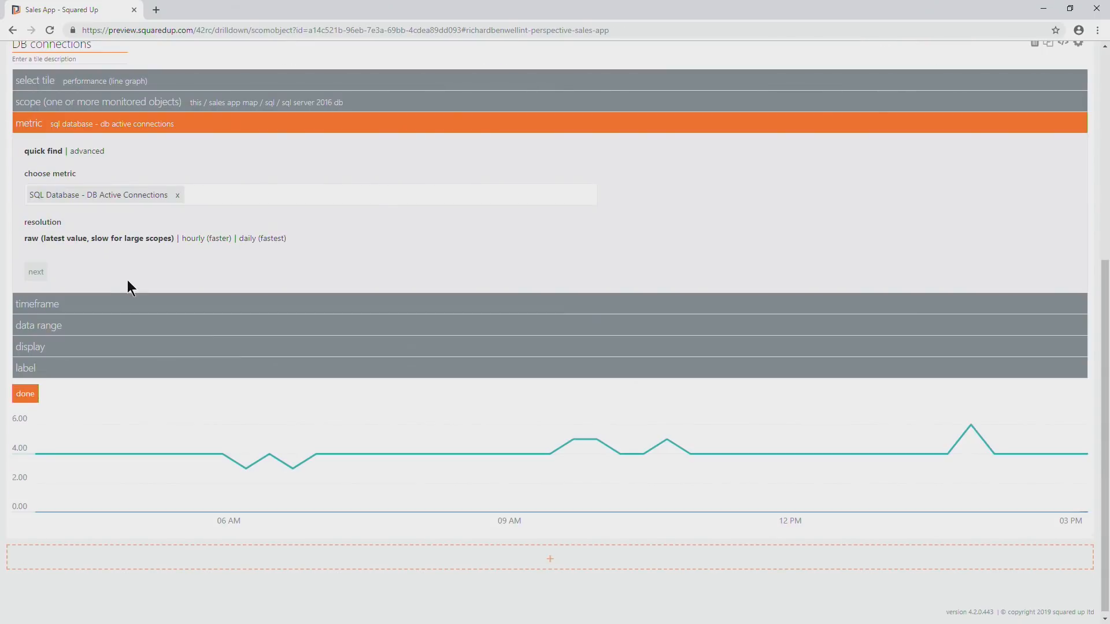
click(30, 396)
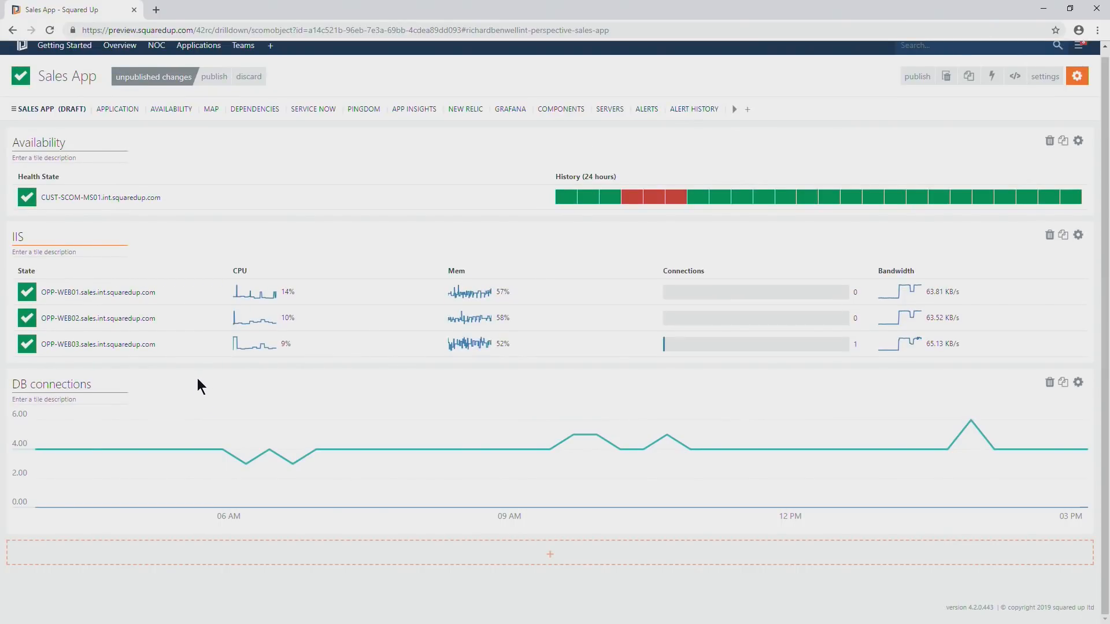
scroll(194, 379, up, 1)
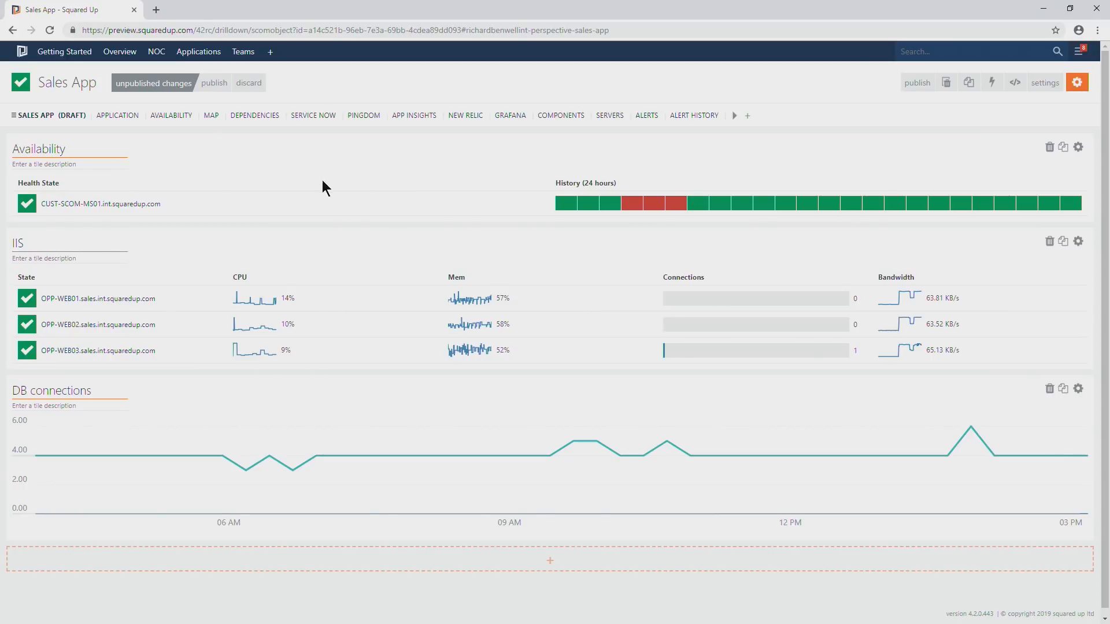
click(215, 83)
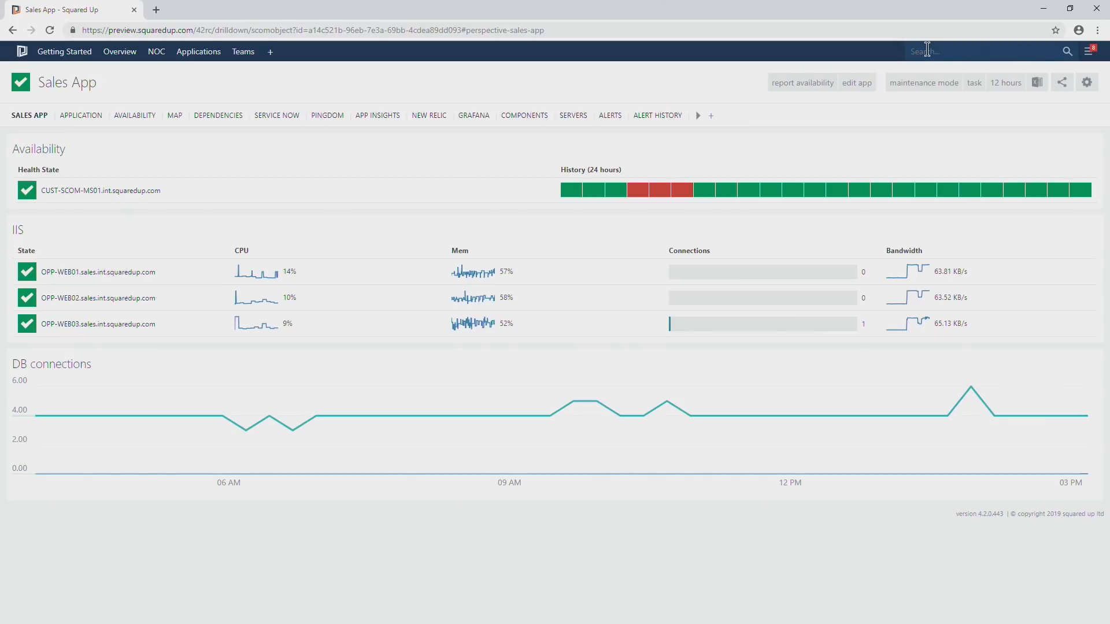
Search for sql03 and open the OPP-SQL03.sales.int.squaredup.com server in a new browser tab.
text(sql03)
right_click(944, 102)
click(949, 110)
click(178, 10)
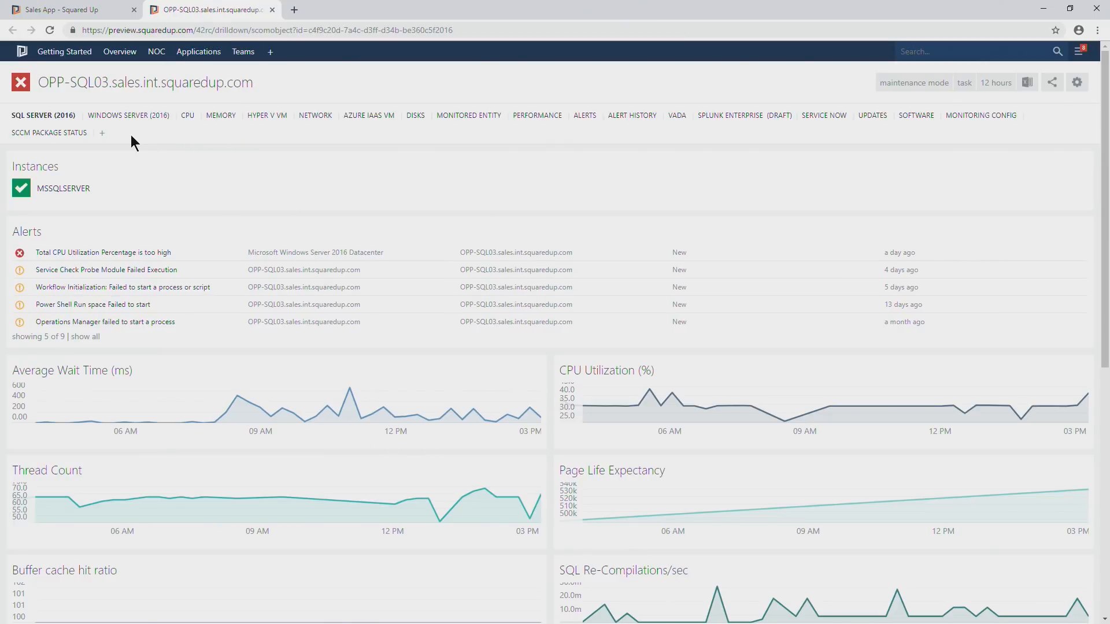
Create a new perspective on the OPP-SQL03 server and title it Databases.
click(103, 135)
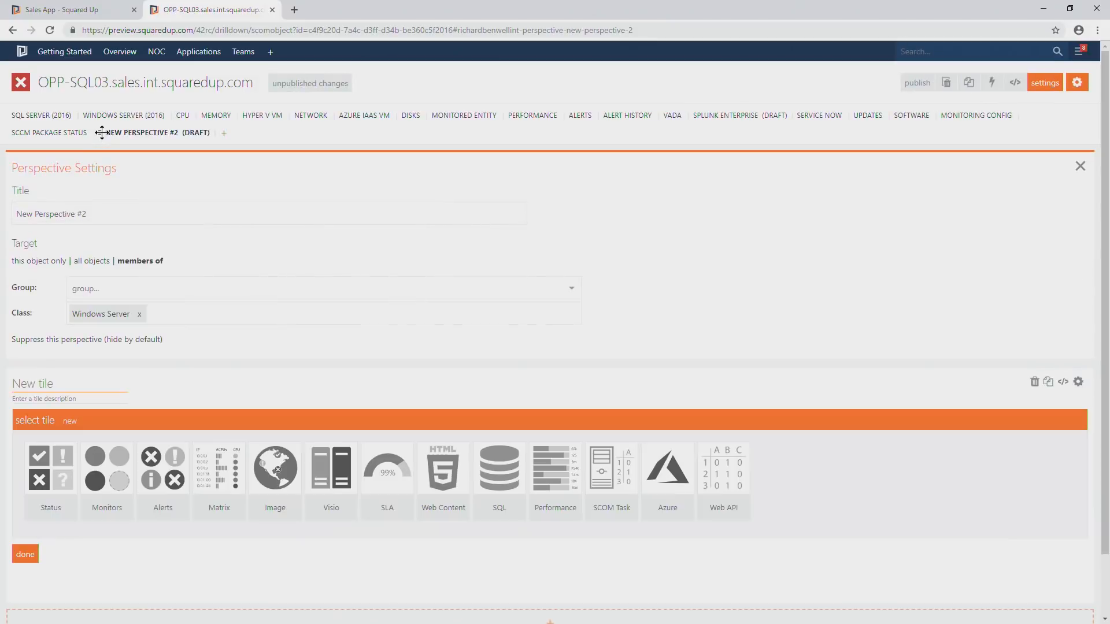
drag(119, 214, 1, 218)
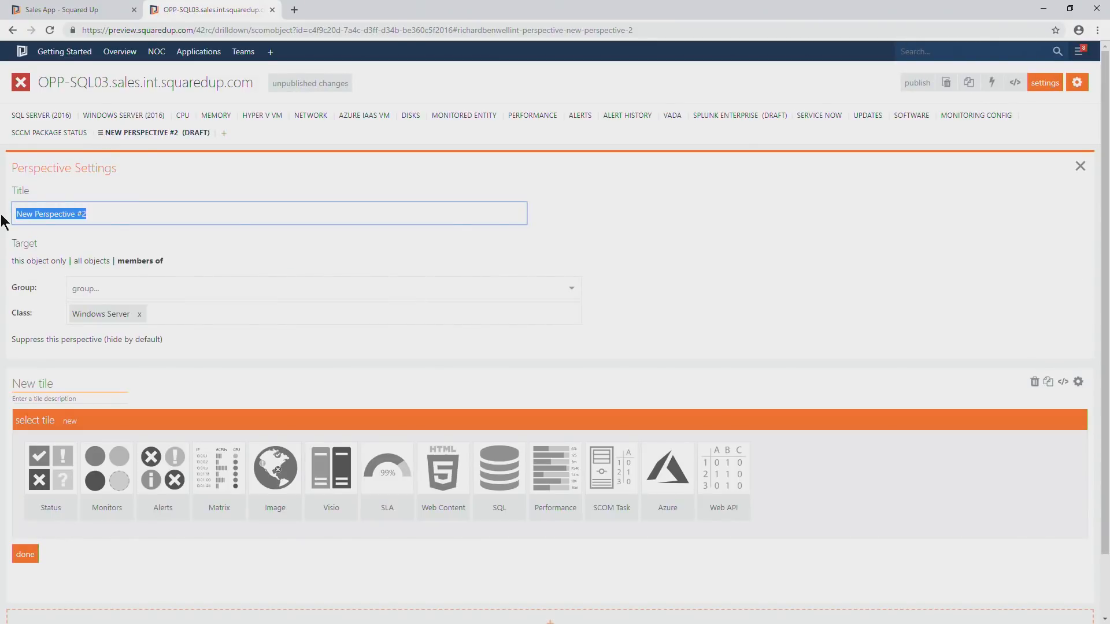
text(Databases)
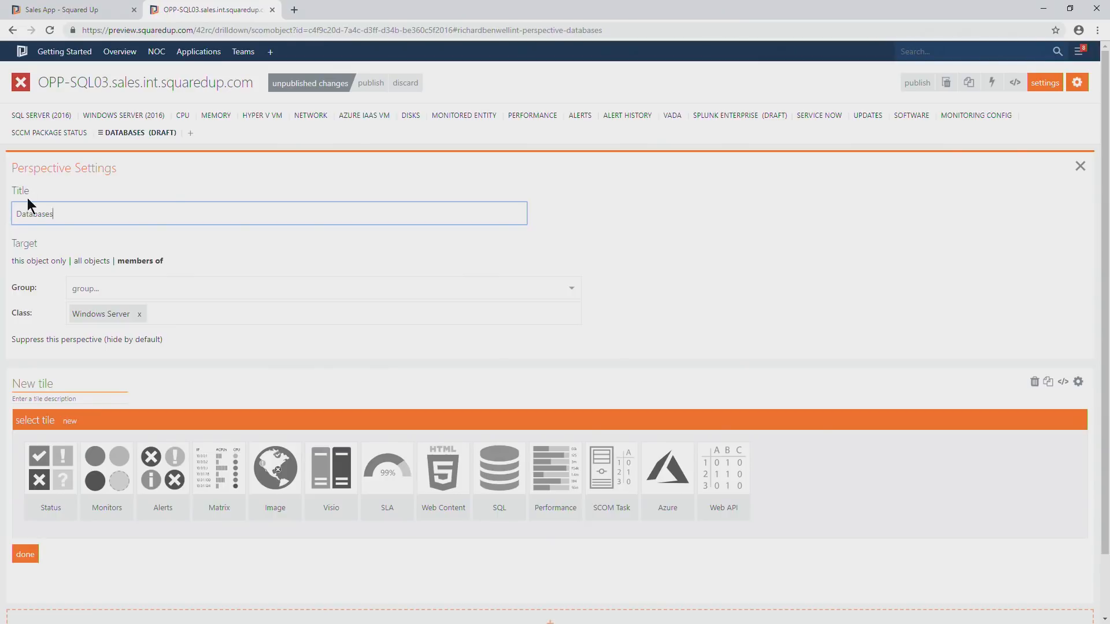
Target the Databases perspective at members of the SQL Server 2016 Computers group.
scroll(109, 237, down, 2)
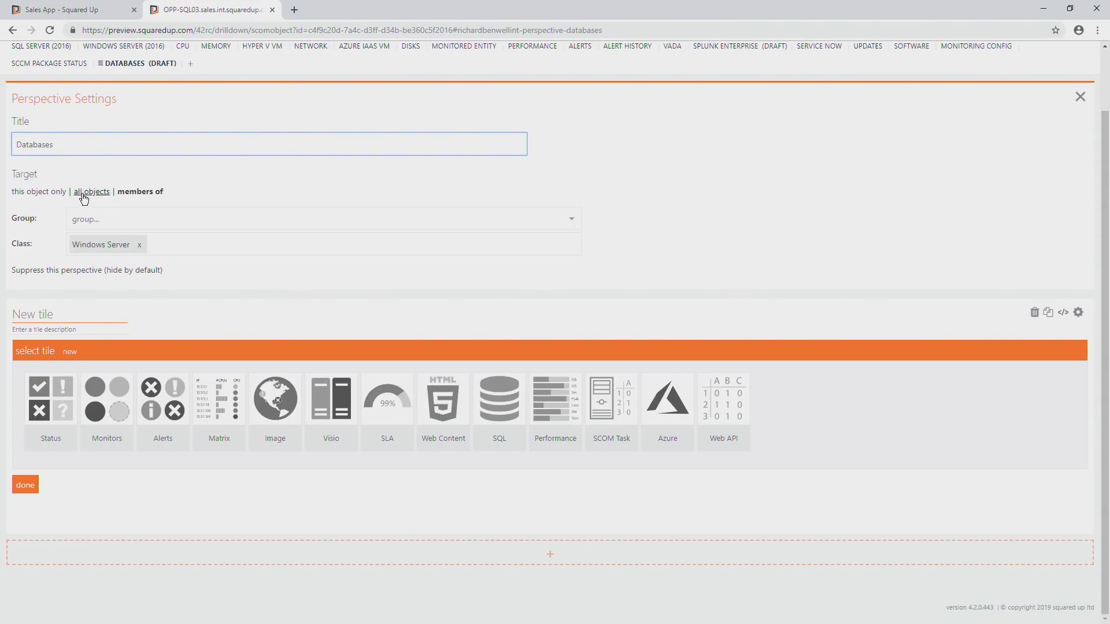
click(86, 218)
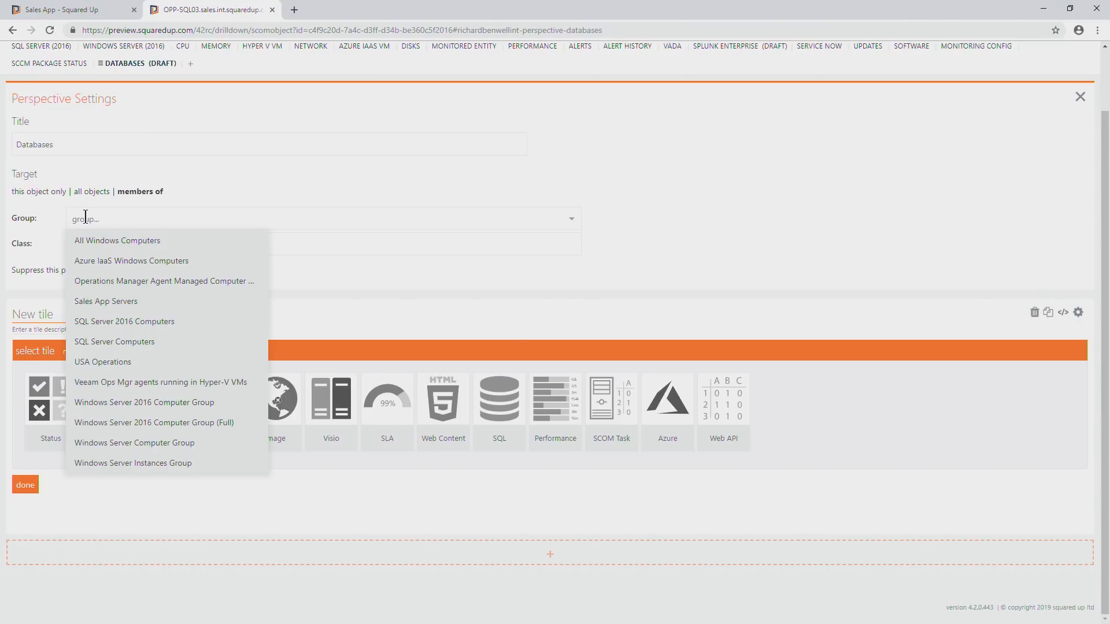
text(sql)
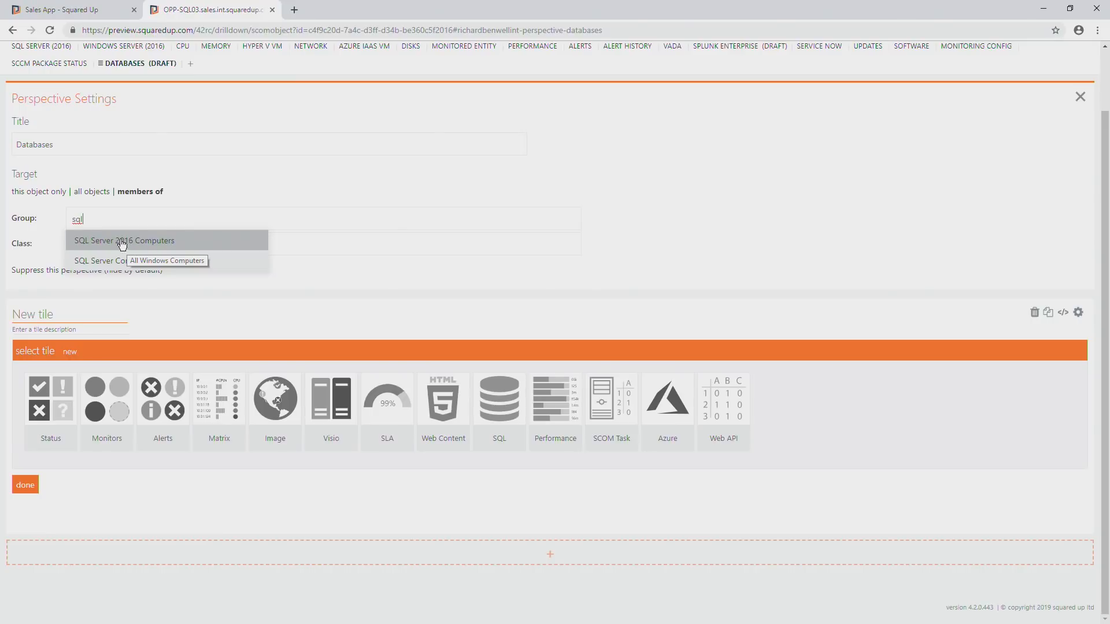
click(114, 242)
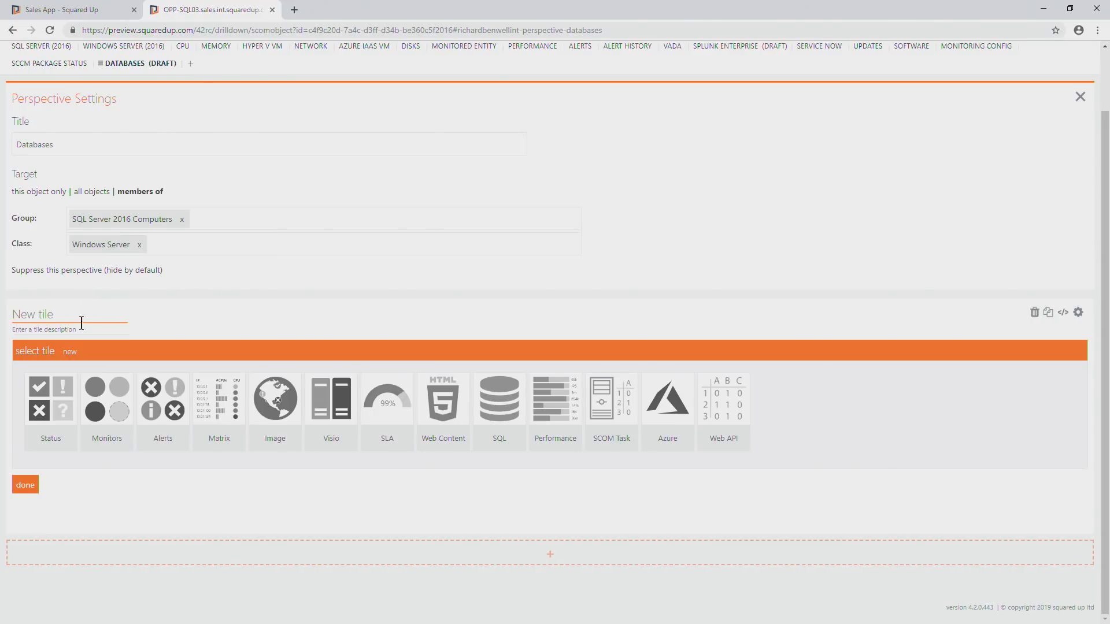
Add a status icons tile scoped to This / SQL Server 2016 DB Engine / SQL Server 2016 DB and publish the Databases perspective.
click(1080, 96)
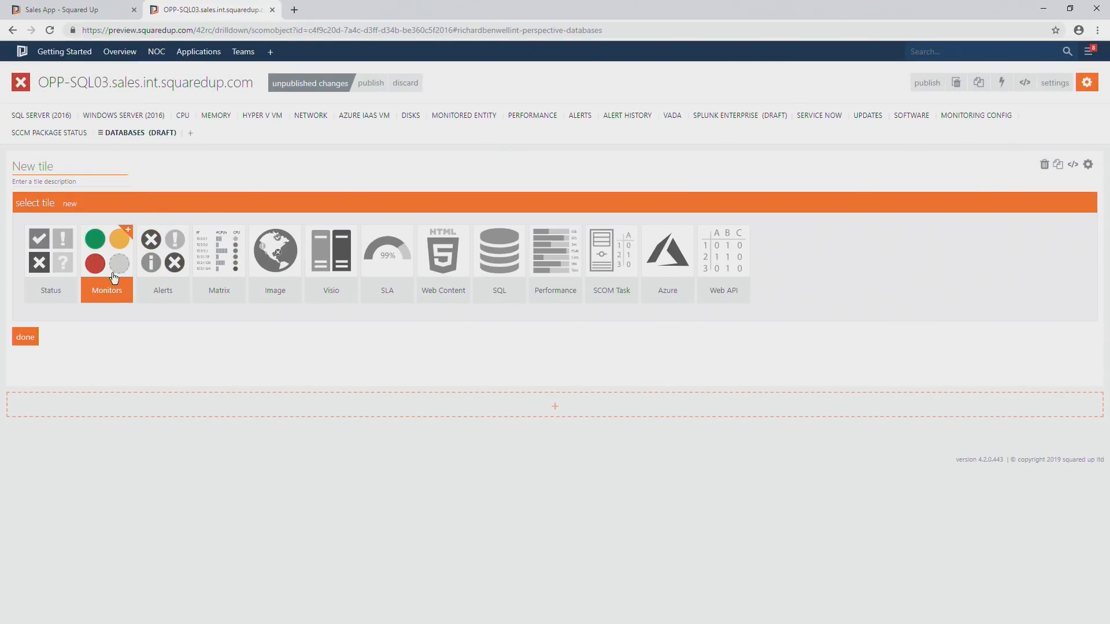
click(58, 282)
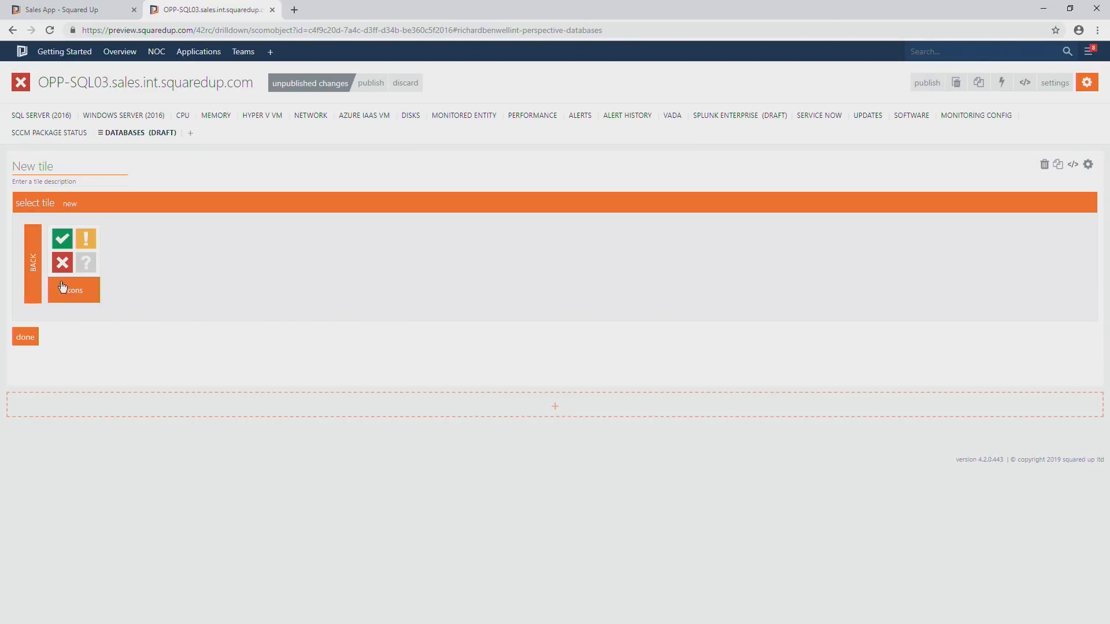
click(82, 283)
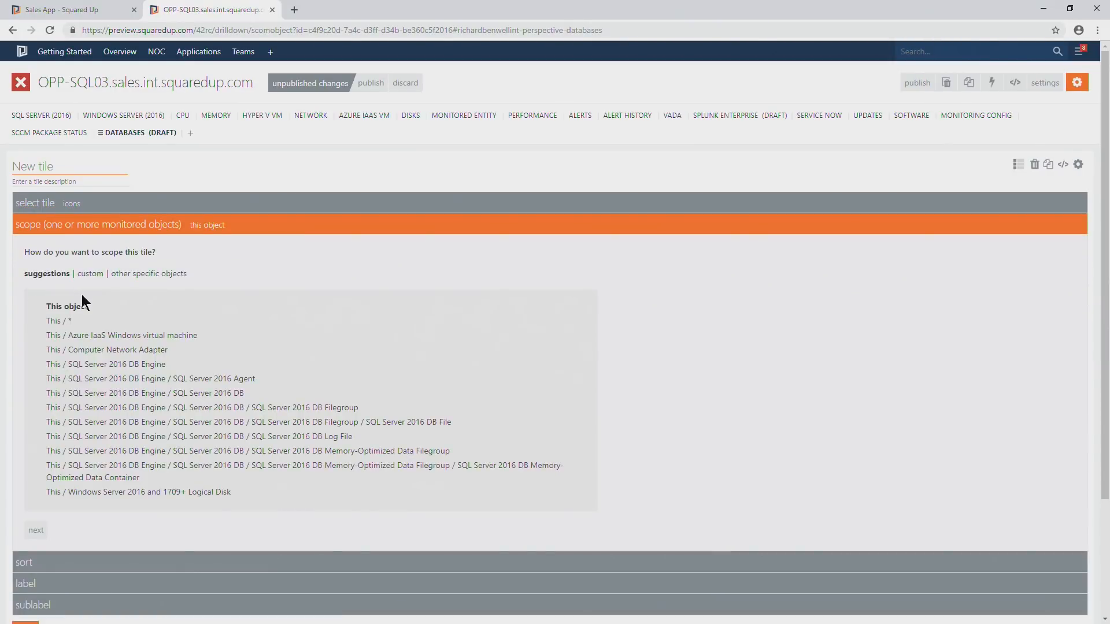
scroll(81, 293, down, 2)
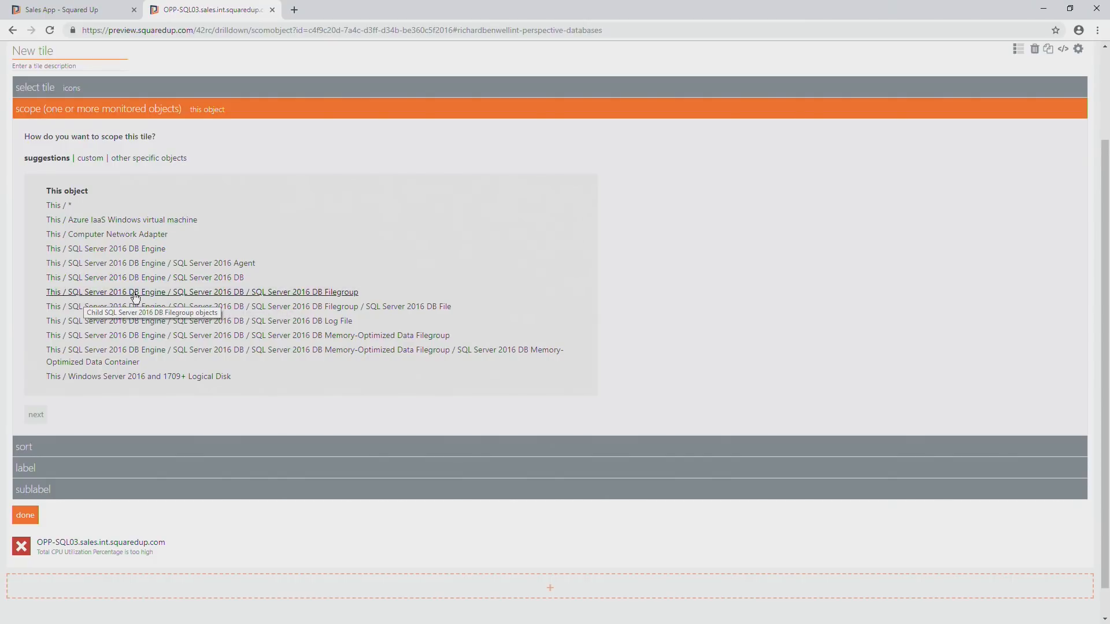
click(153, 278)
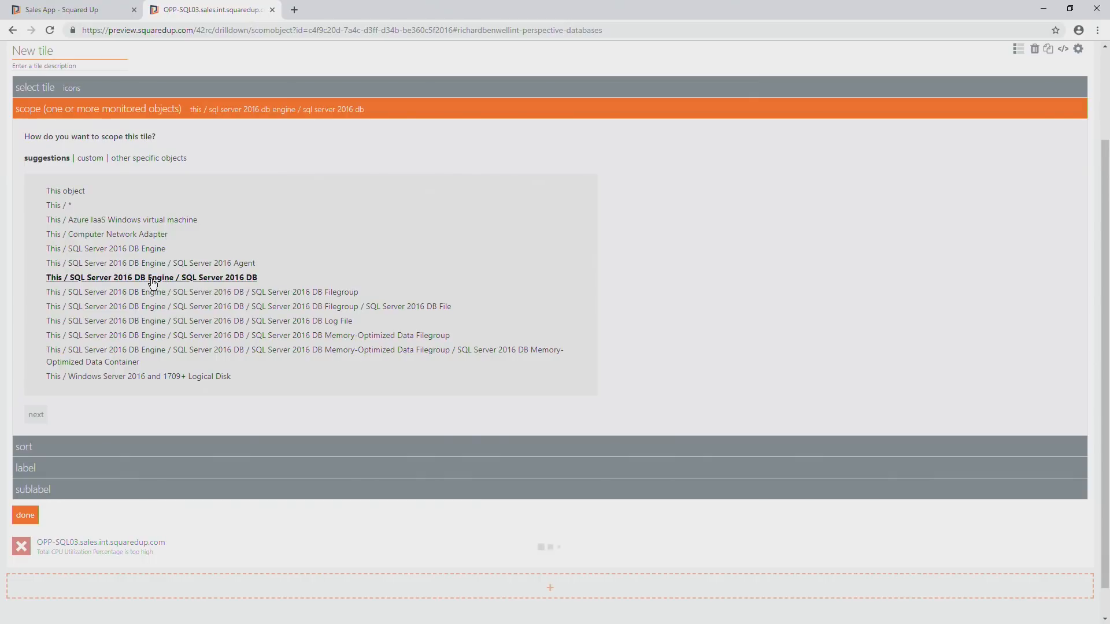
click(27, 515)
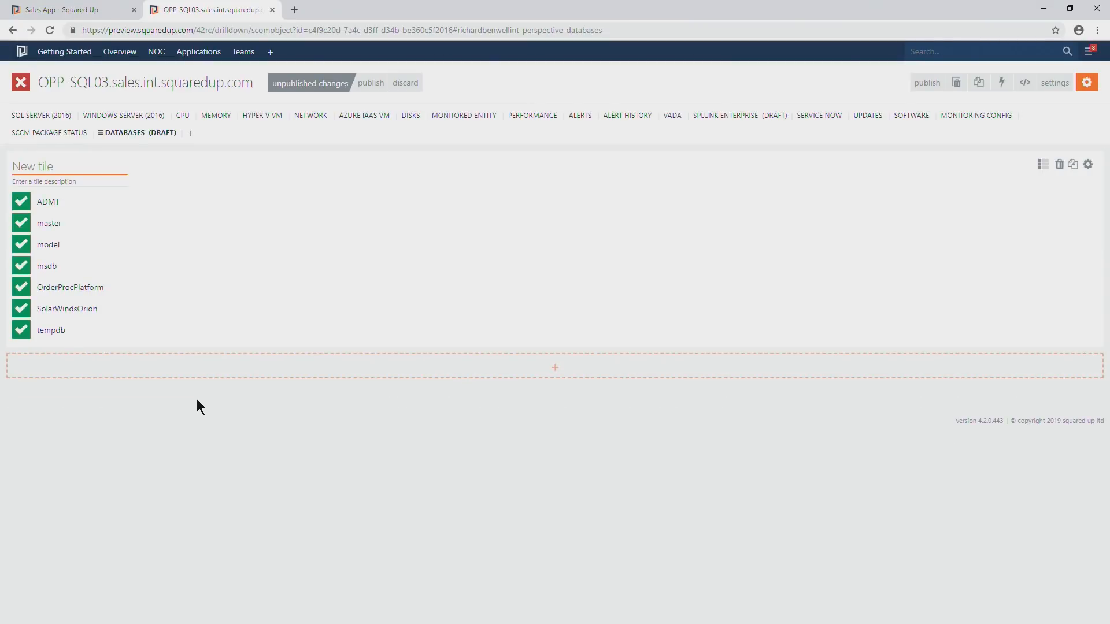
click(363, 91)
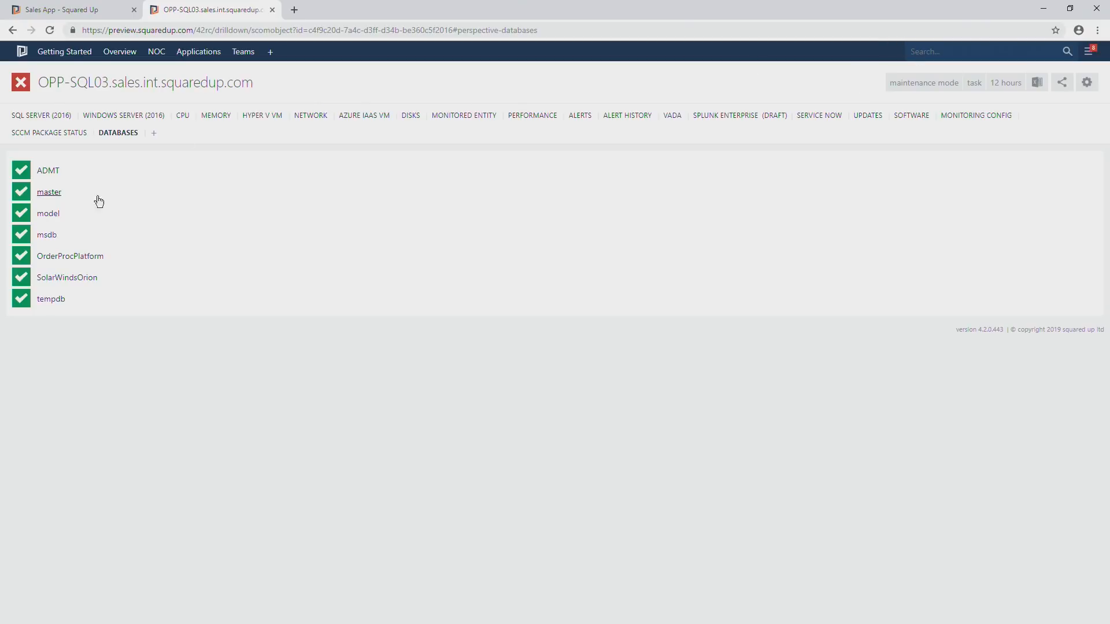
Create a new perspective on the OrderProcPlatform database and title it Other DBs on this server.
click(63, 260)
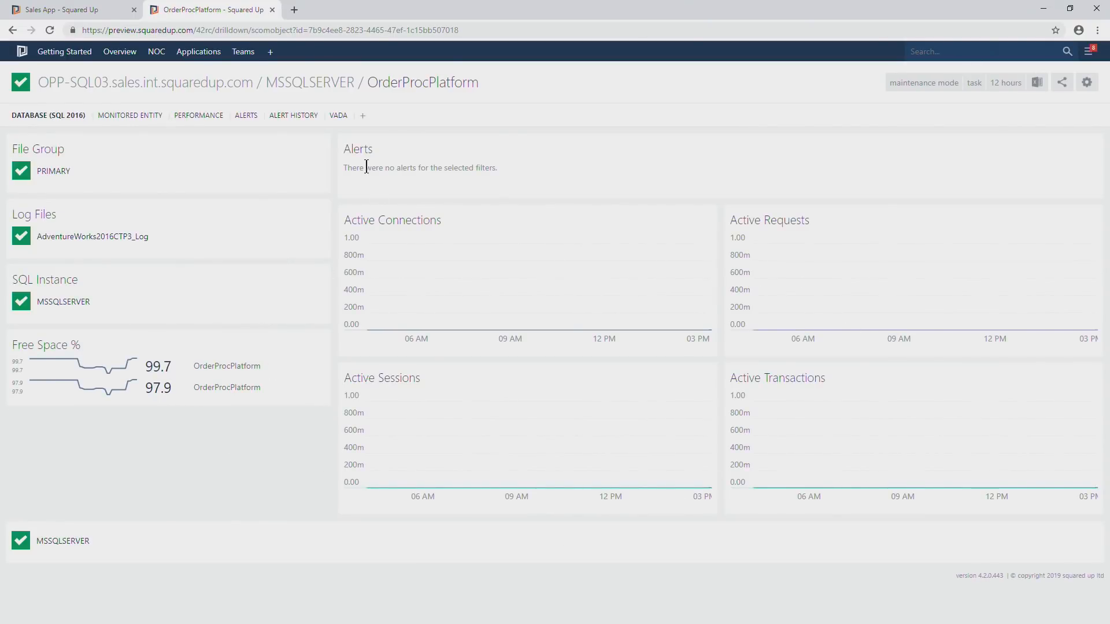
click(362, 116)
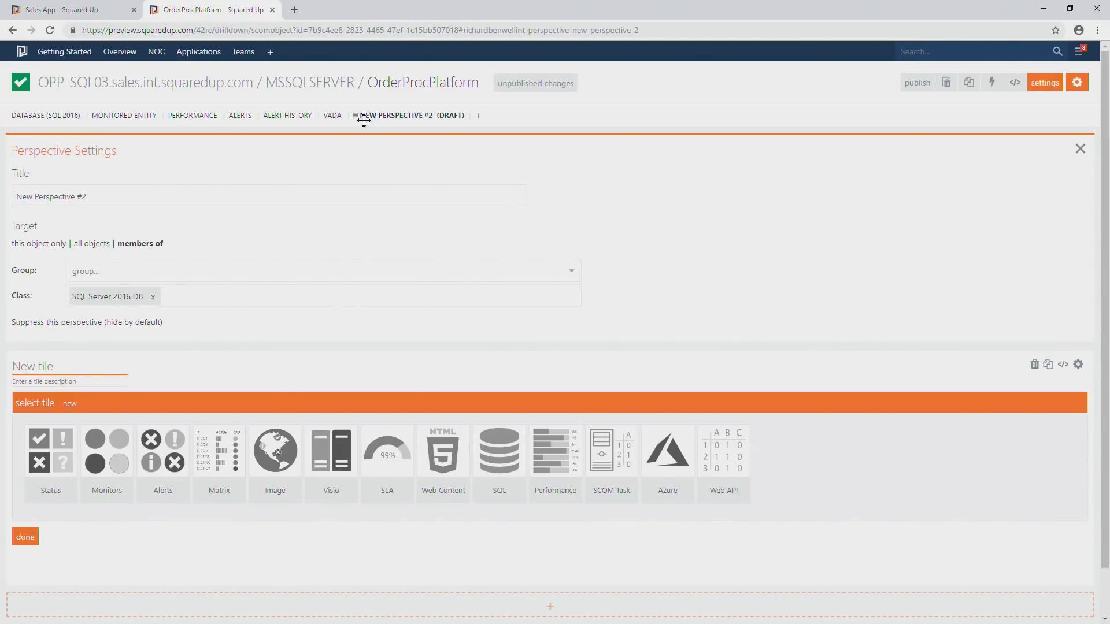
drag(87, 196, 0, 198)
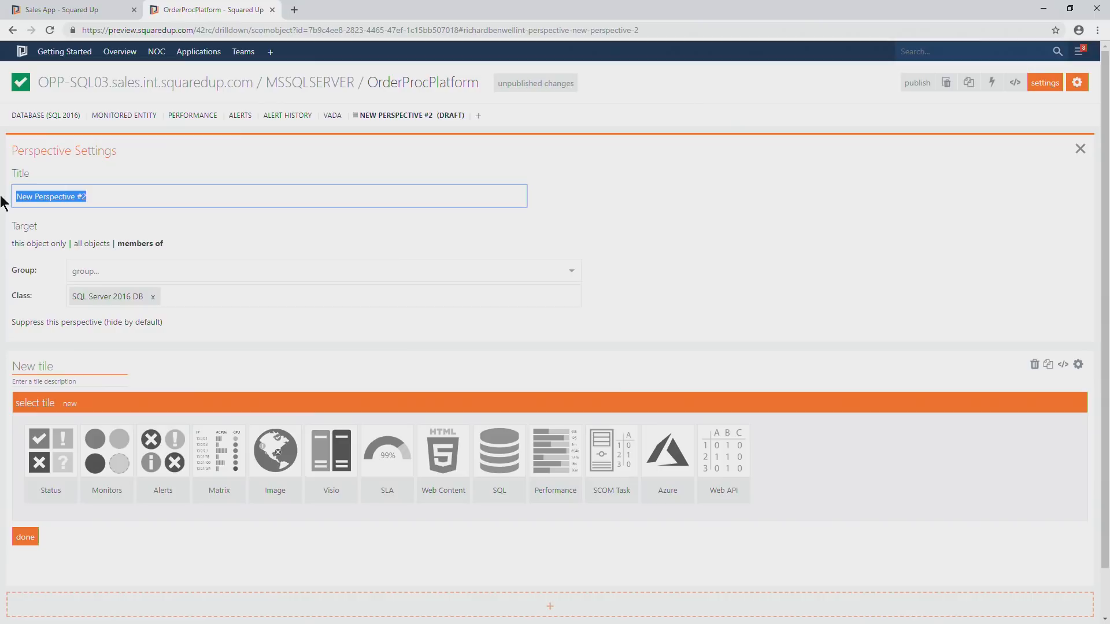
text(Ot)
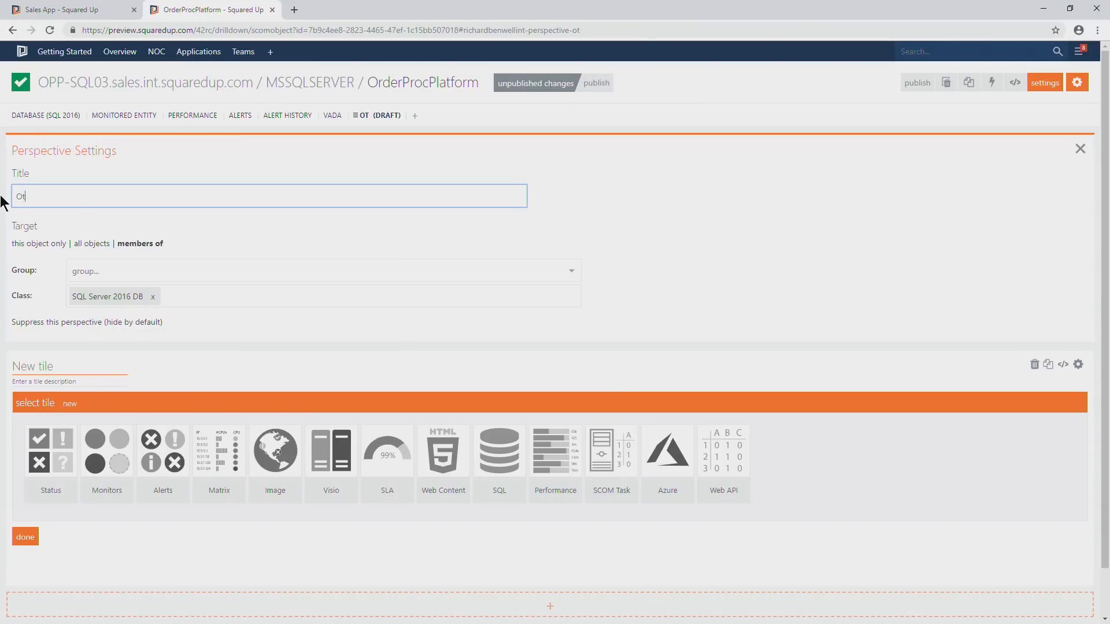
text(her DBs on this server)
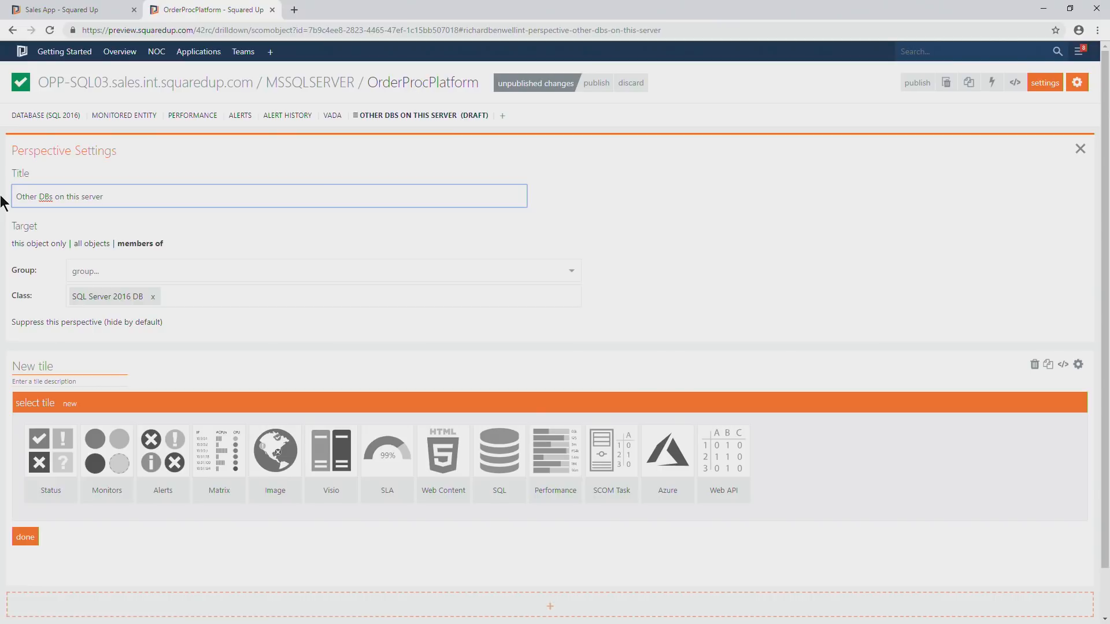
Add a status icons tile scoped to Sibling SQL Server 2016 DB and publish the Other DBs on this server perspective.
scroll(119, 249, down, 1)
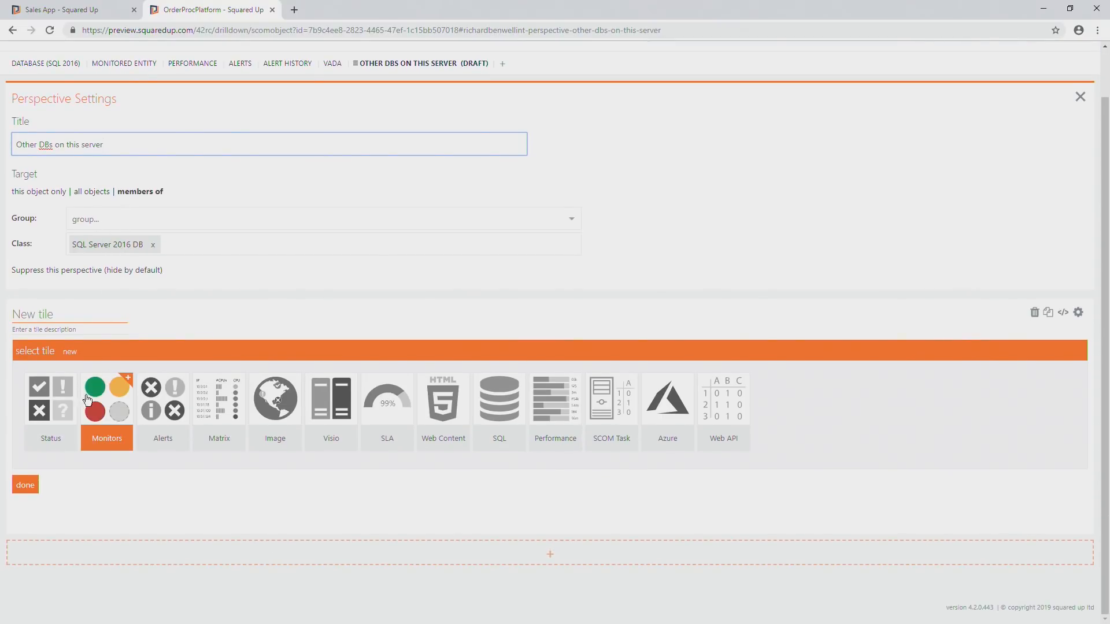
click(49, 428)
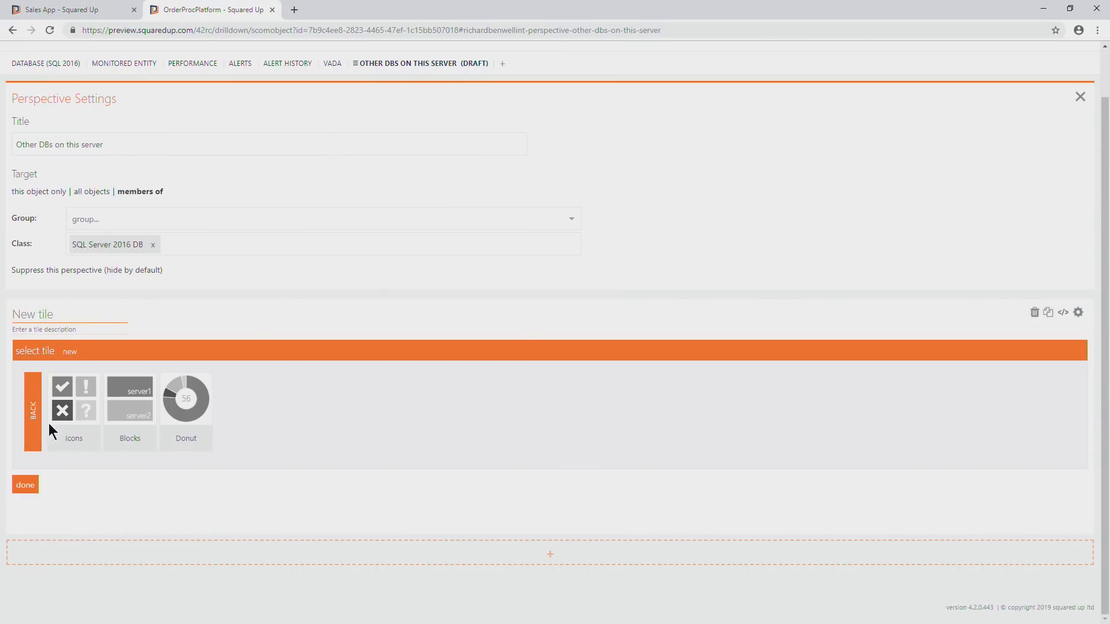
click(83, 429)
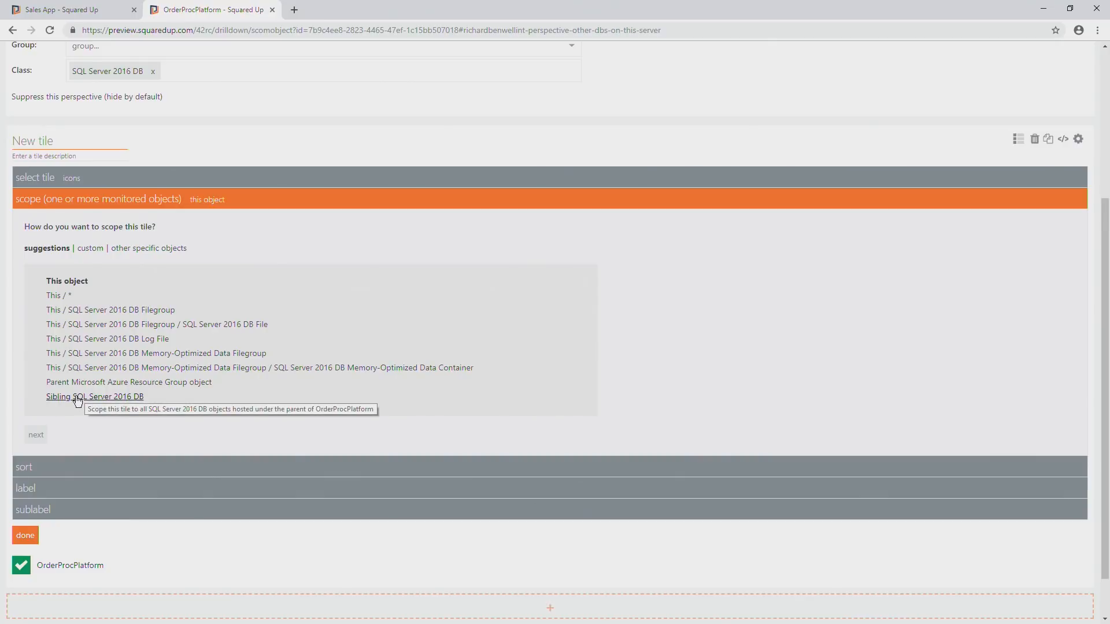
click(77, 399)
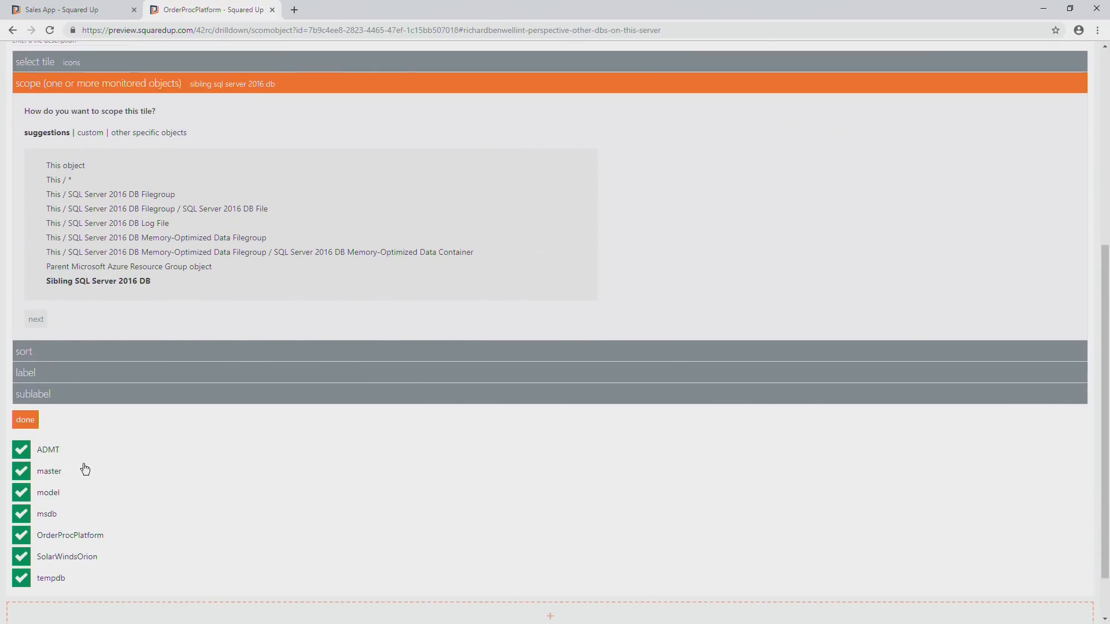
click(24, 420)
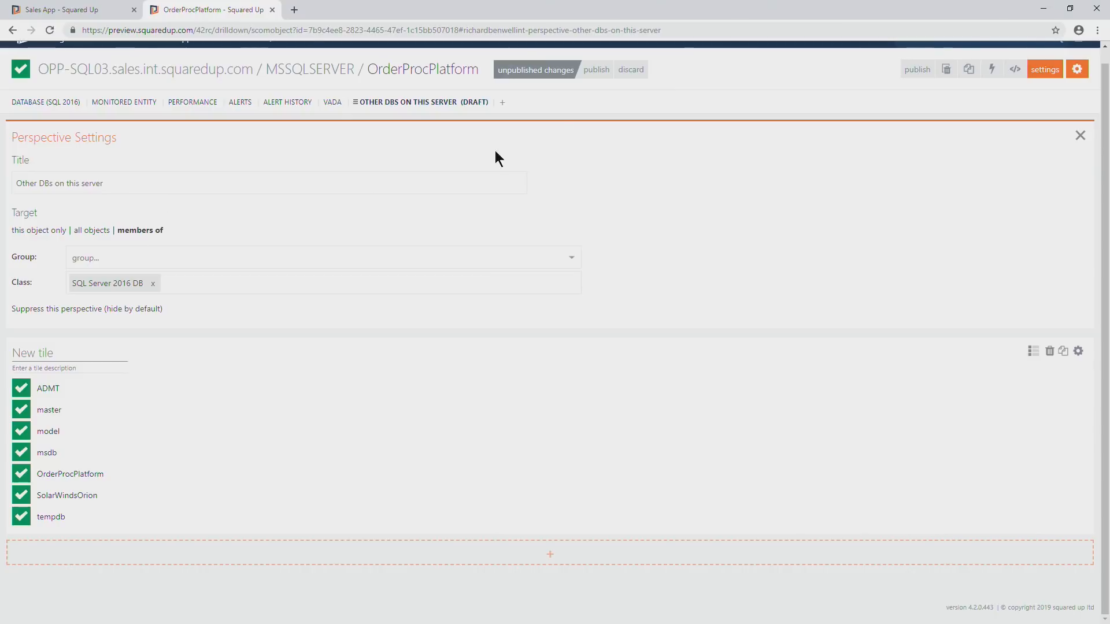
click(594, 70)
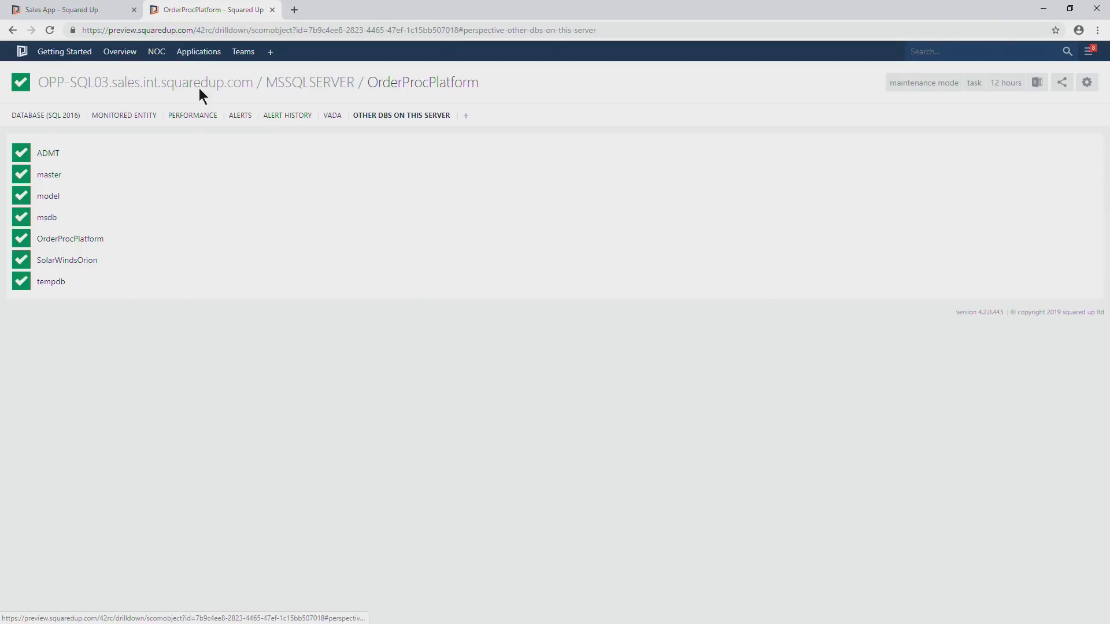
Return to the Sales App page and create a new perspective titled SQL Performance.
click(60, 11)
click(560, 78)
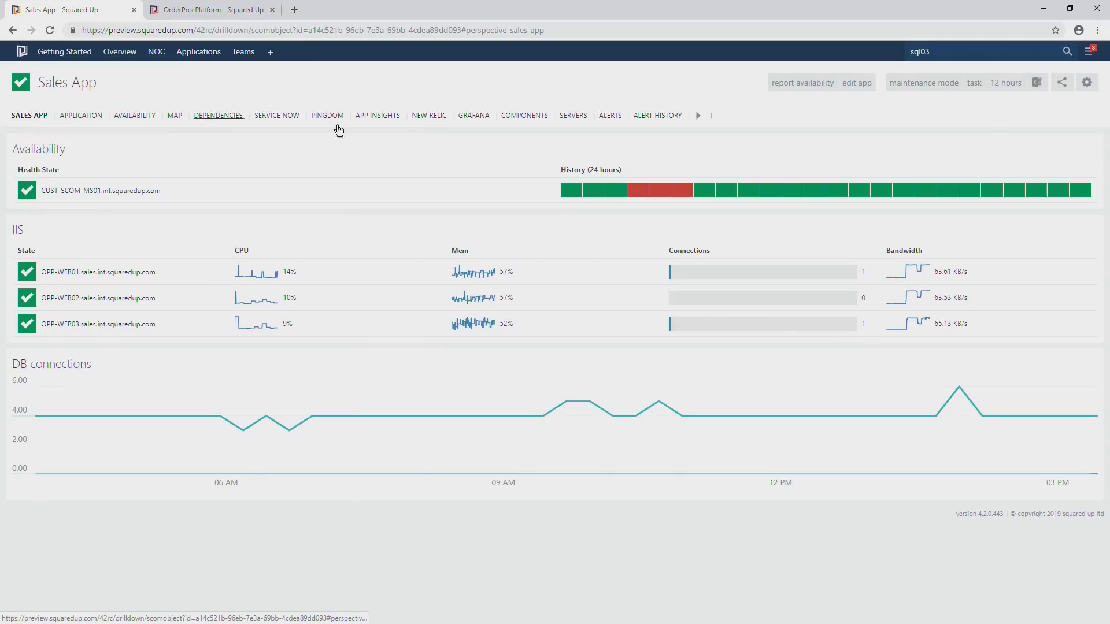
click(713, 116)
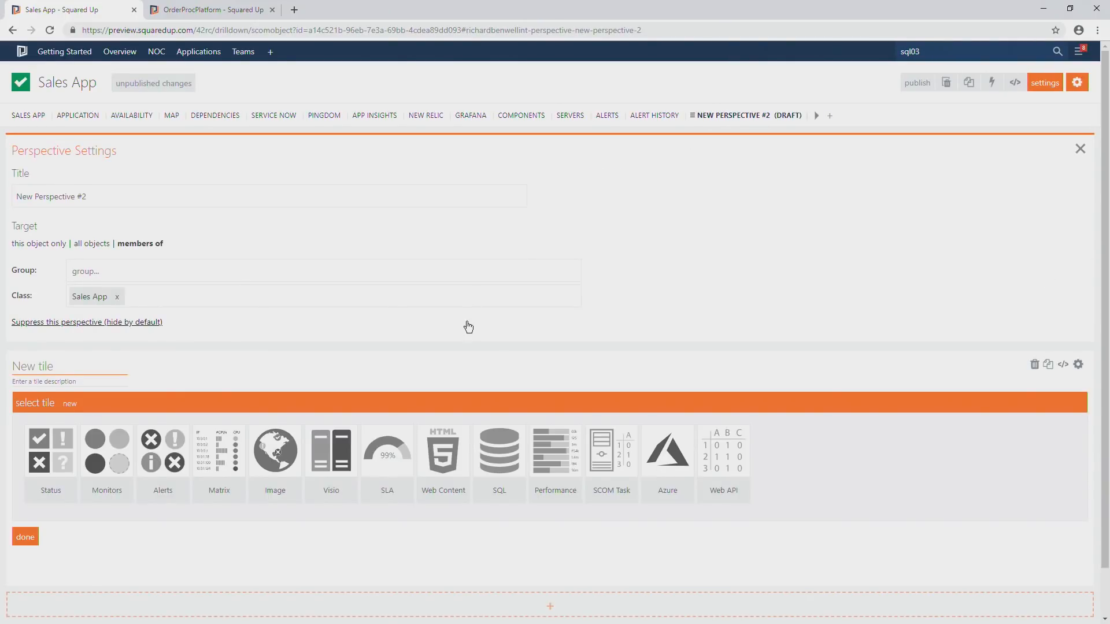
scroll(468, 327, down, 1)
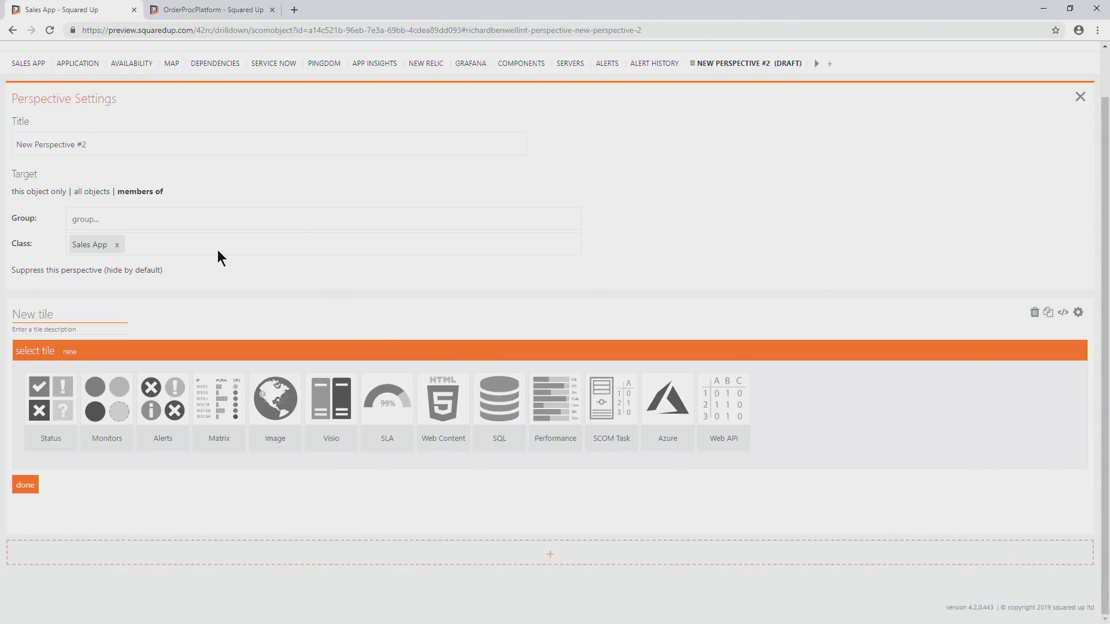
drag(90, 145, 10, 144)
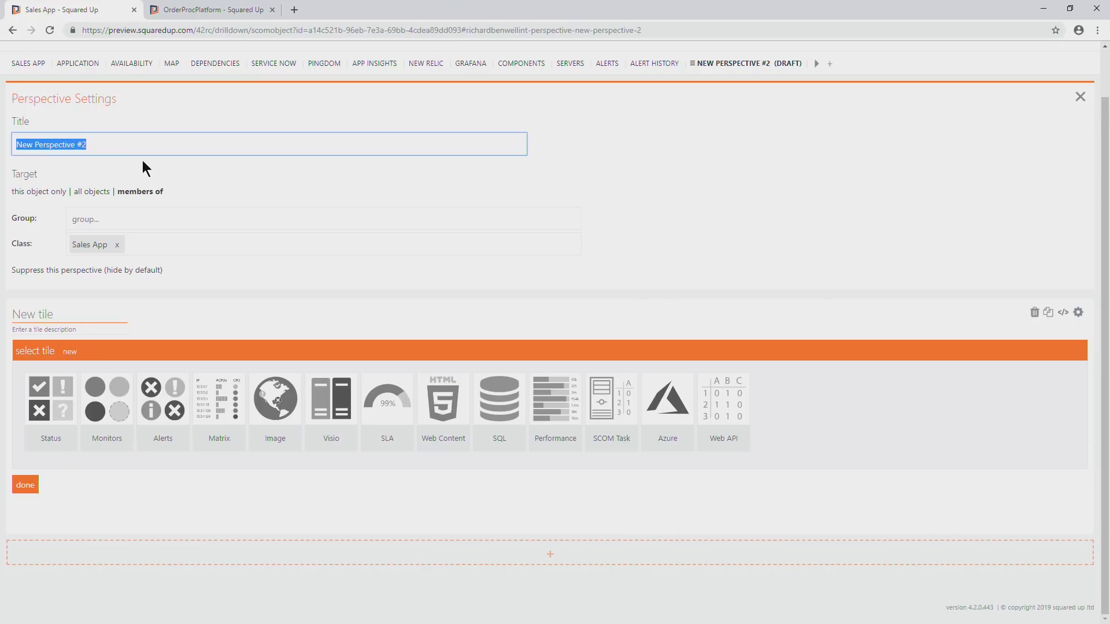
text(SQL Pewrf)
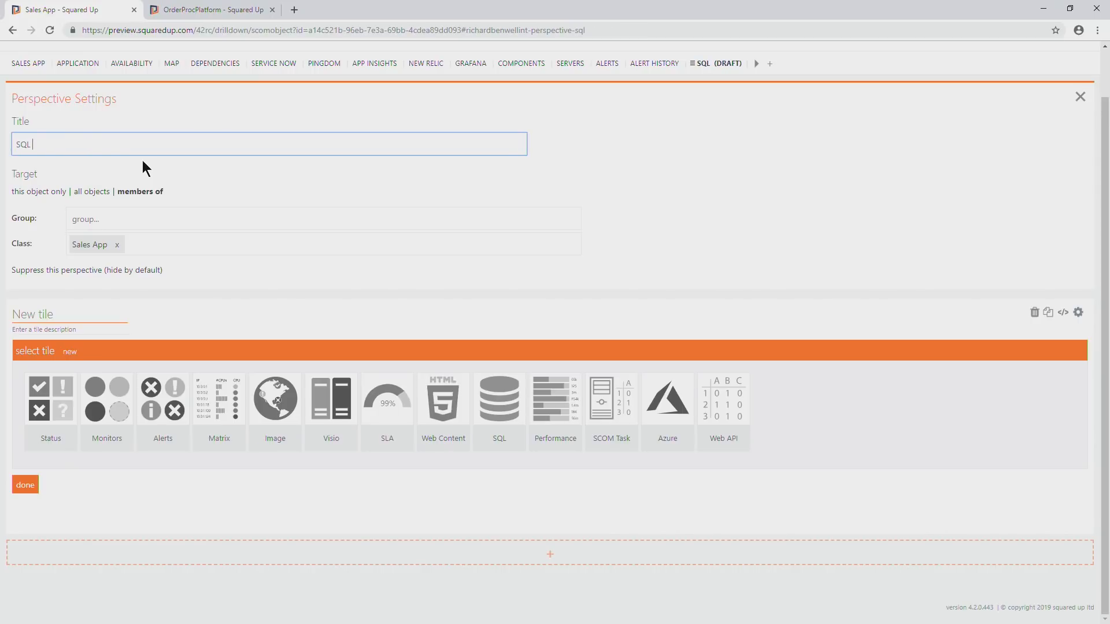
key(BackSpace)
key(BackSpace)
key(BackSpace)
text(rformance)
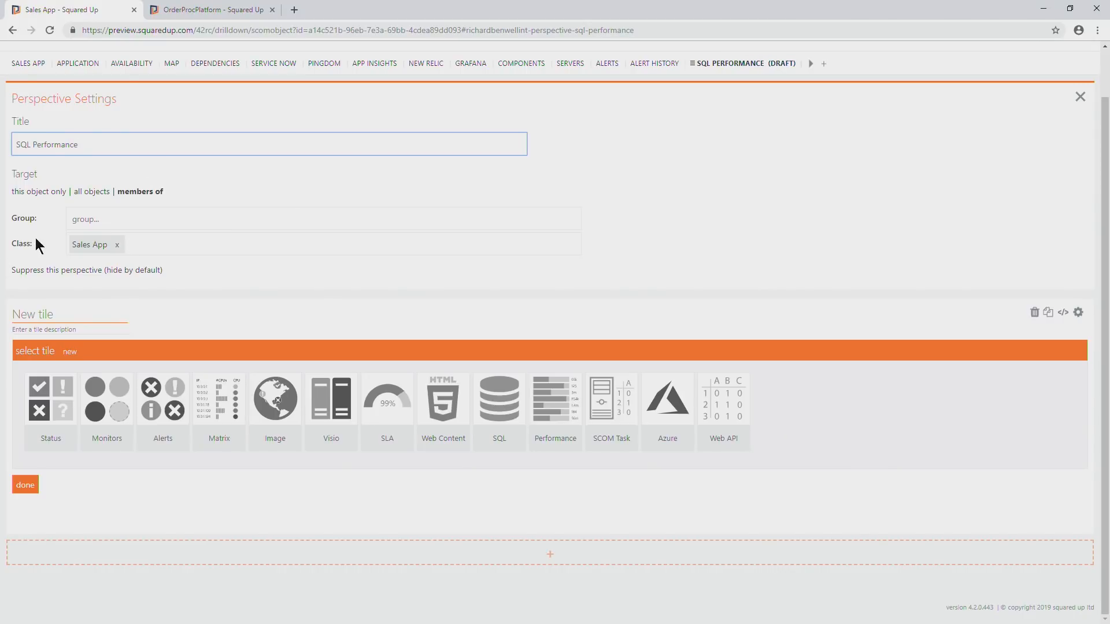
Target the SQL Performance perspective at the Enterprise Application (v1) class instead of Sales App and publish it.
click(118, 248)
click(100, 244)
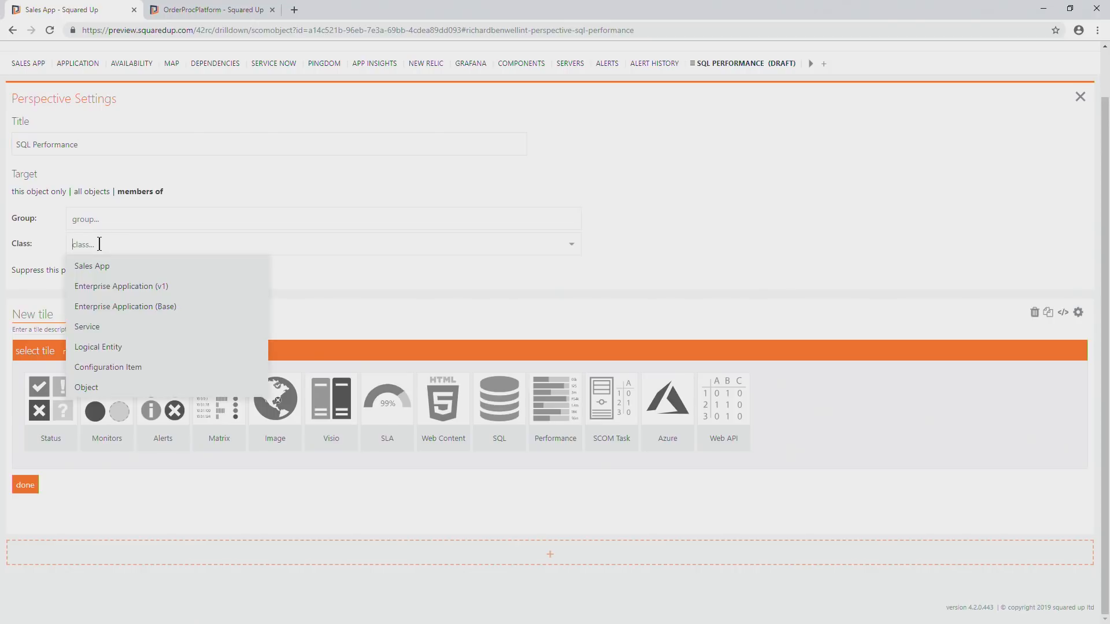
click(110, 285)
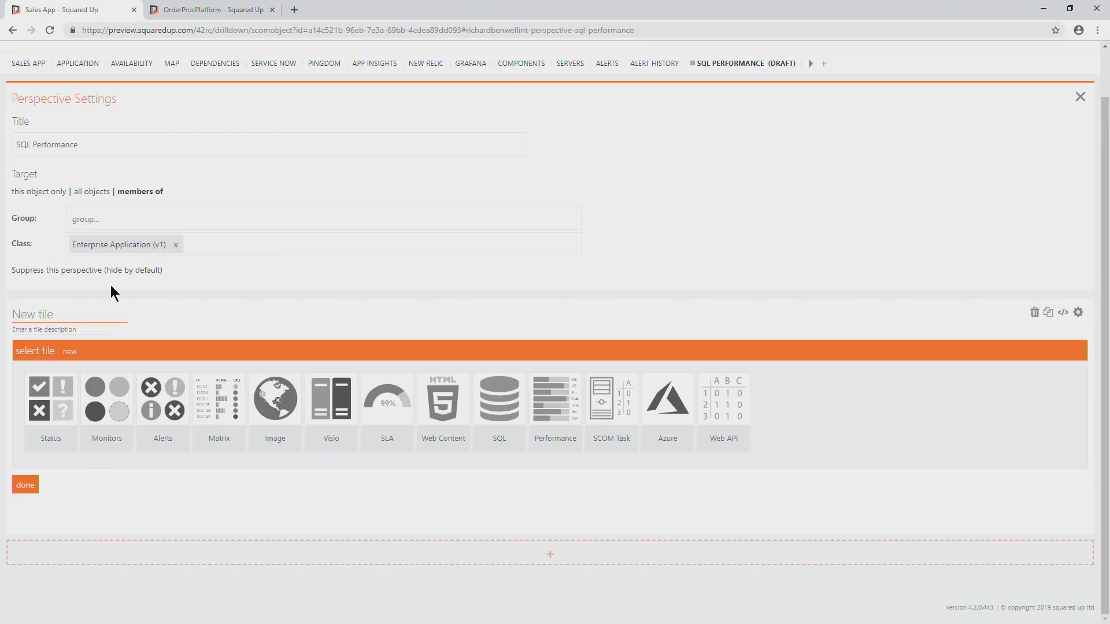
scroll(854, 155, up, 1)
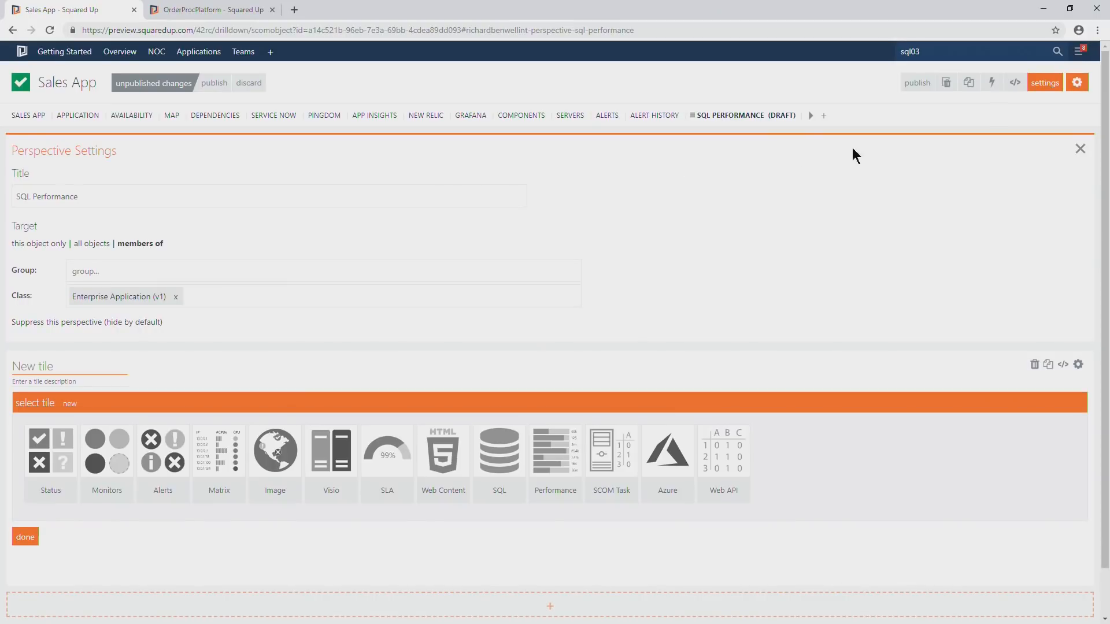
click(1080, 149)
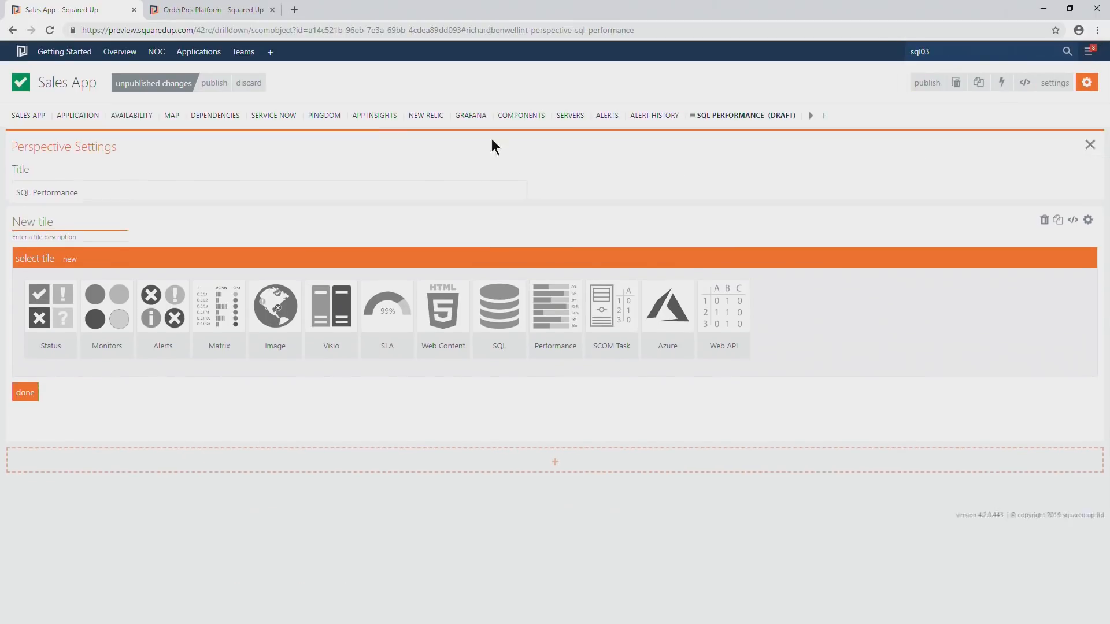
click(217, 82)
Make the SQL Performance perspective's empty tile a performance line graph scoped to This / Sales App Map / SQL / SQL Server 2016 DB.
click(1087, 82)
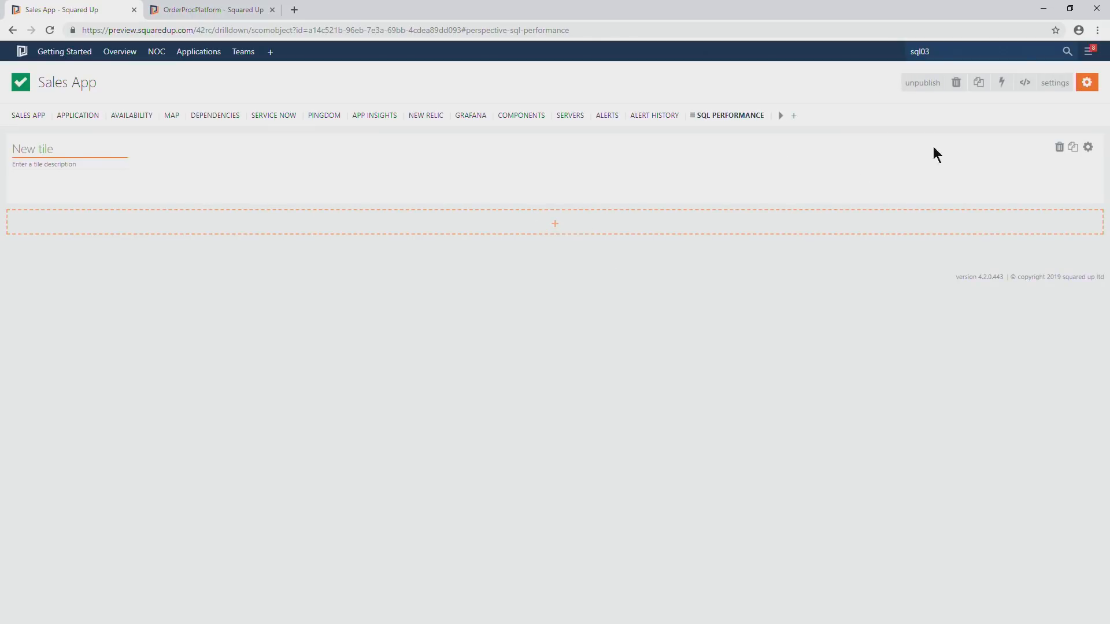
click(1098, 191)
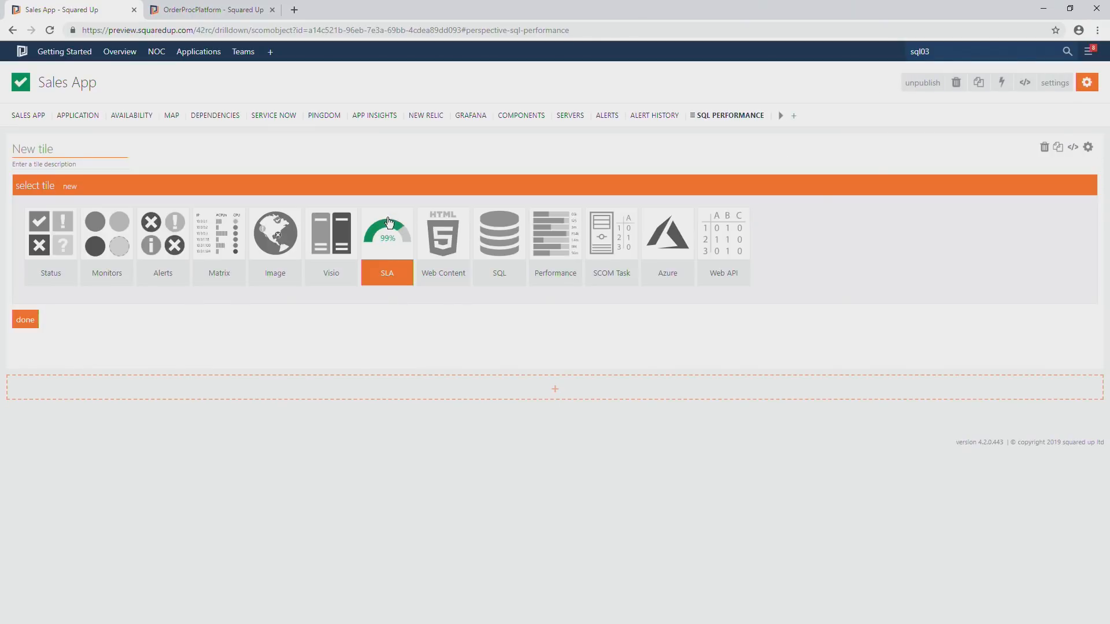
click(562, 254)
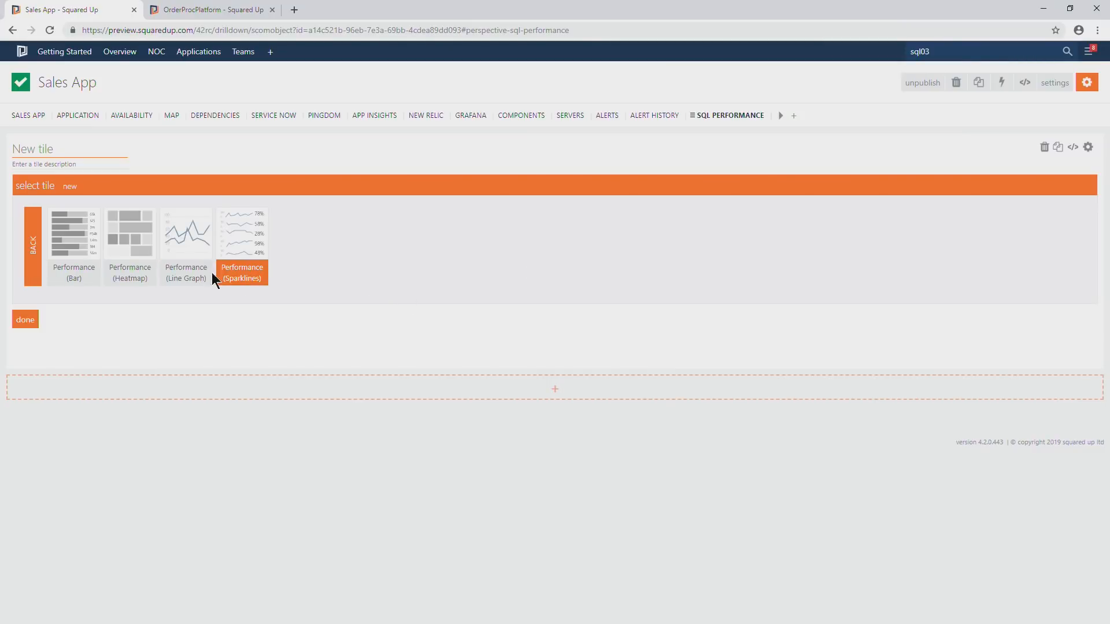
click(180, 257)
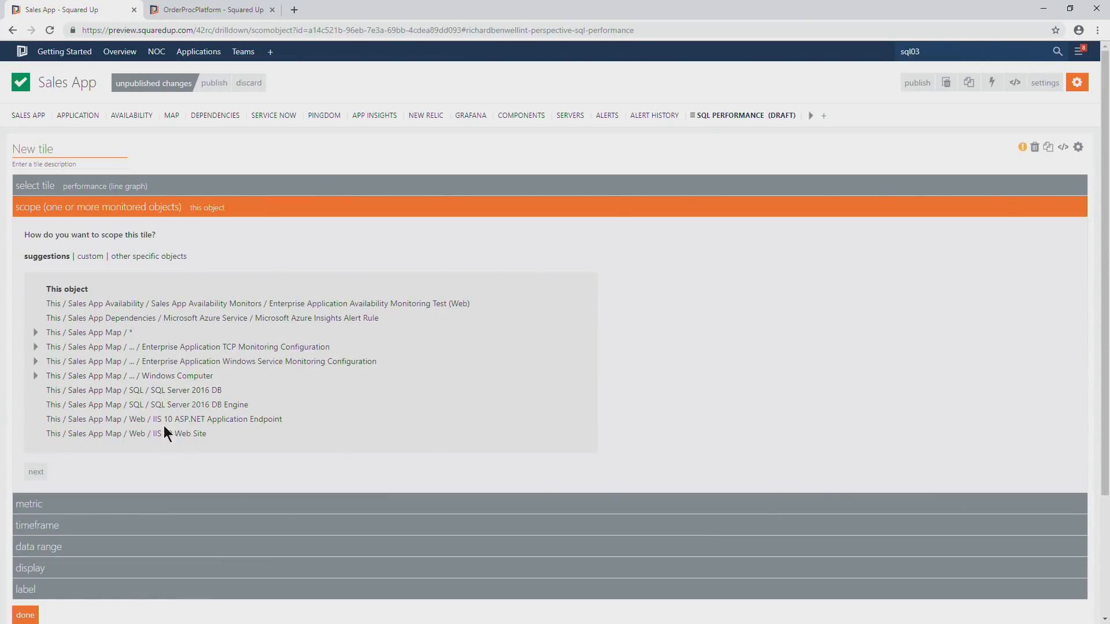
click(163, 392)
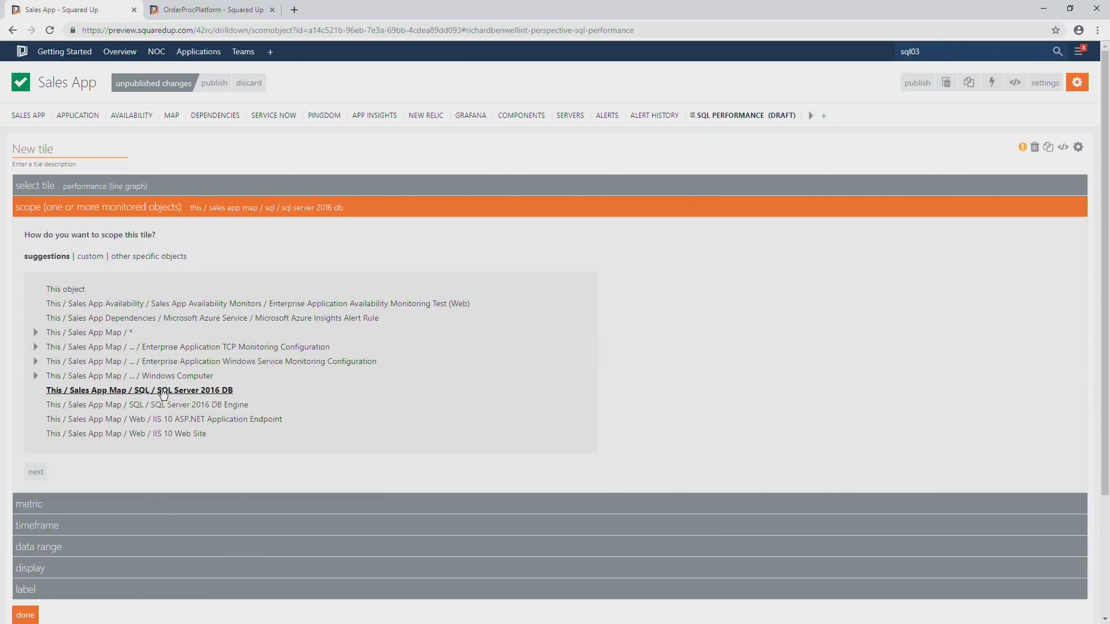
Set the line graph tile's metric to SQL Database / DB Transactions/sec.
click(32, 504)
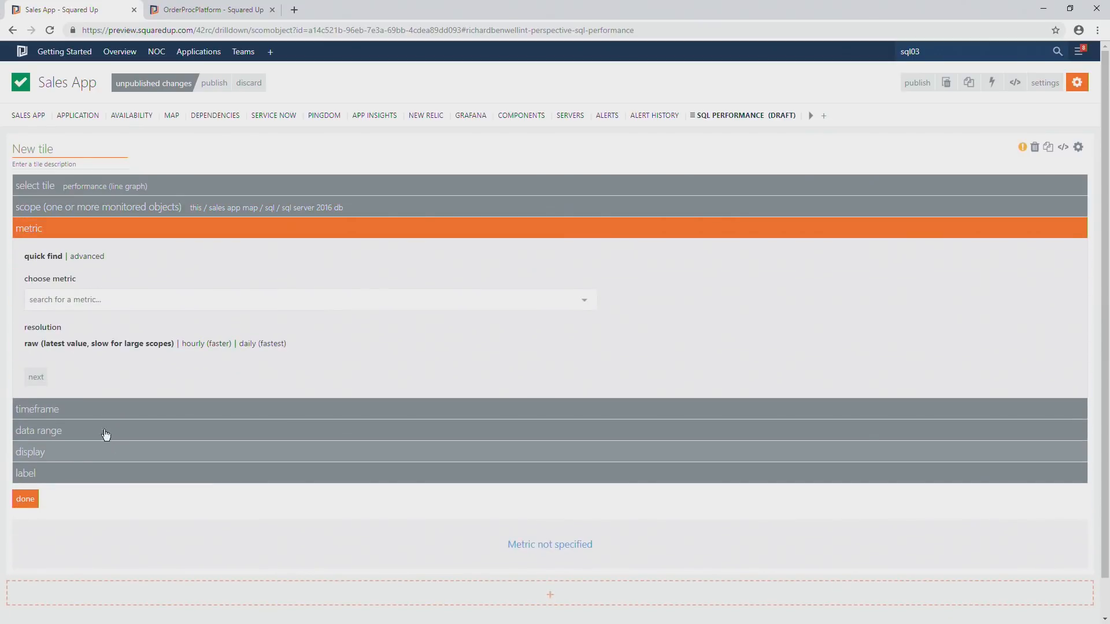
click(81, 299)
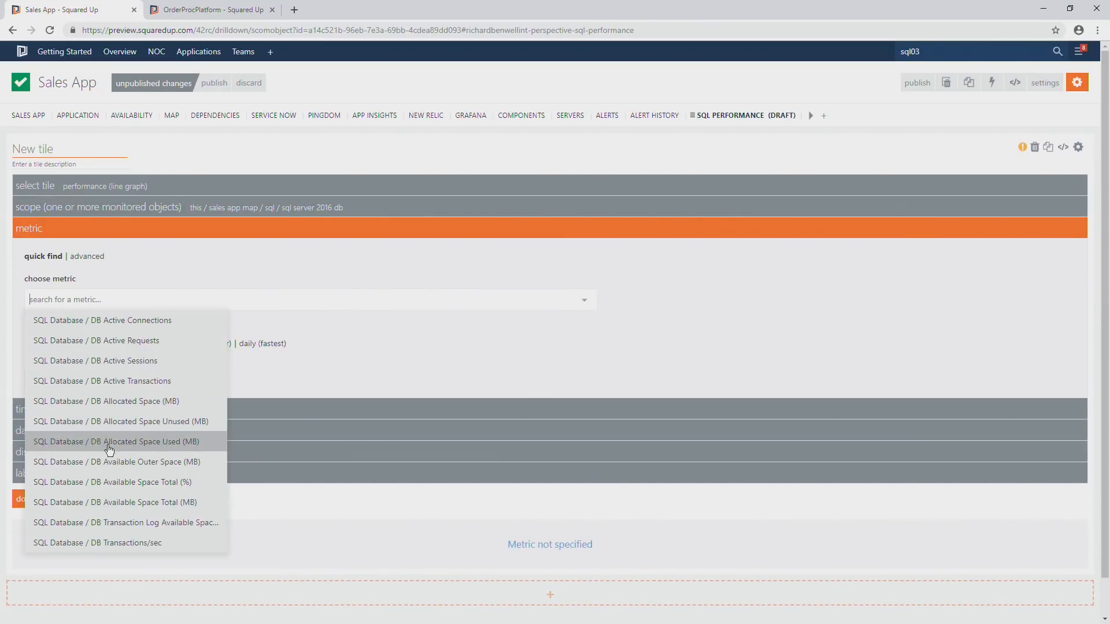
click(118, 541)
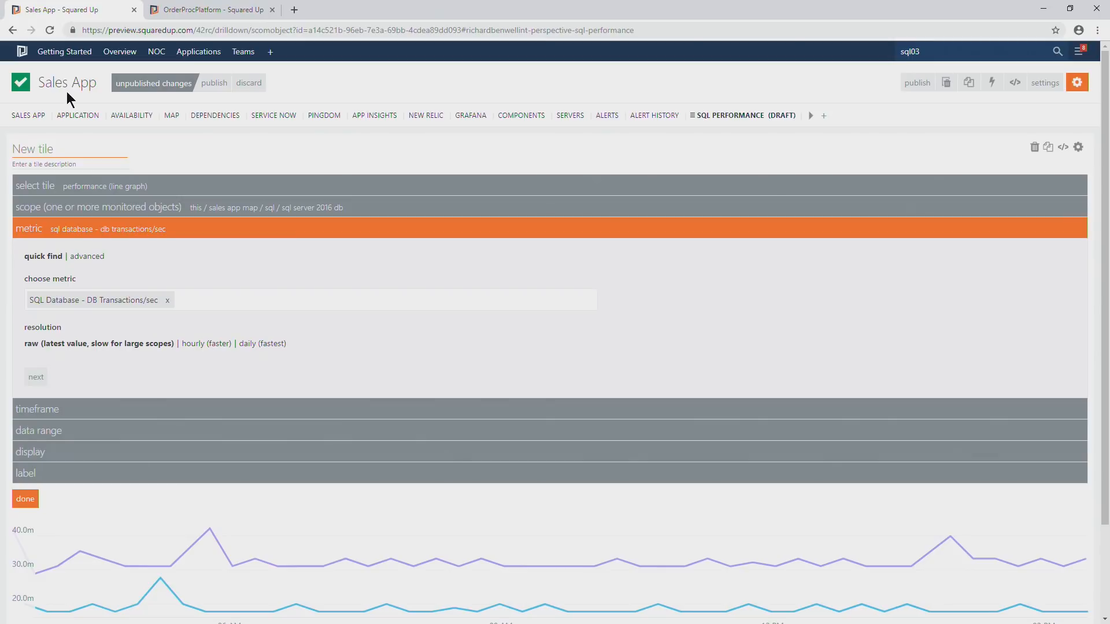
Switch the tile's scope to custom and examine the Sales App Map, SQL and SQL Server 2016 DB levels.
click(84, 213)
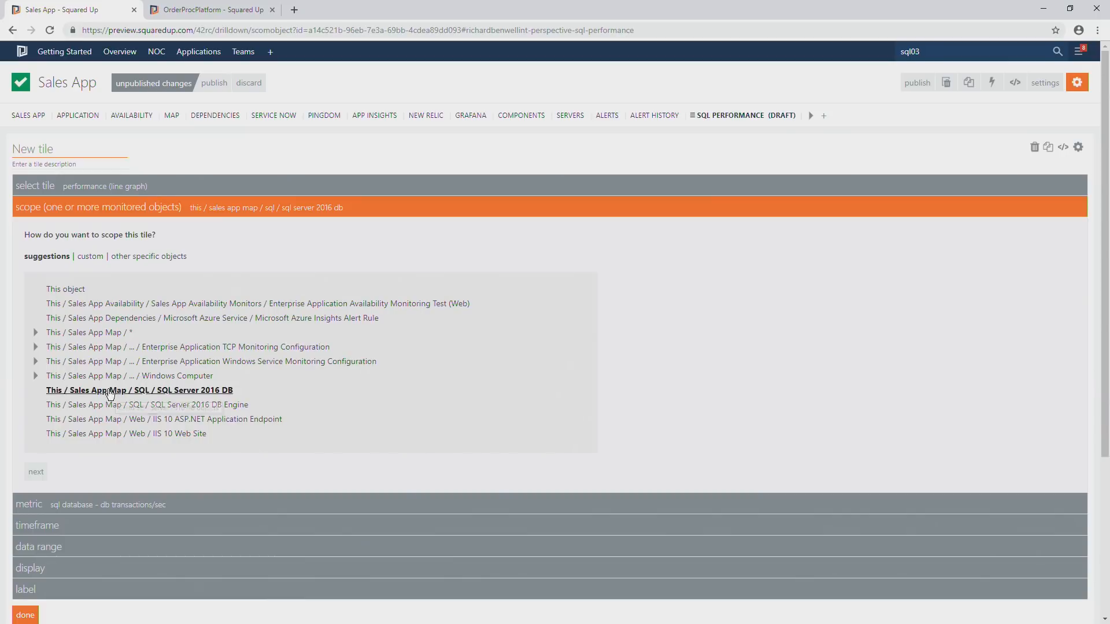
click(90, 258)
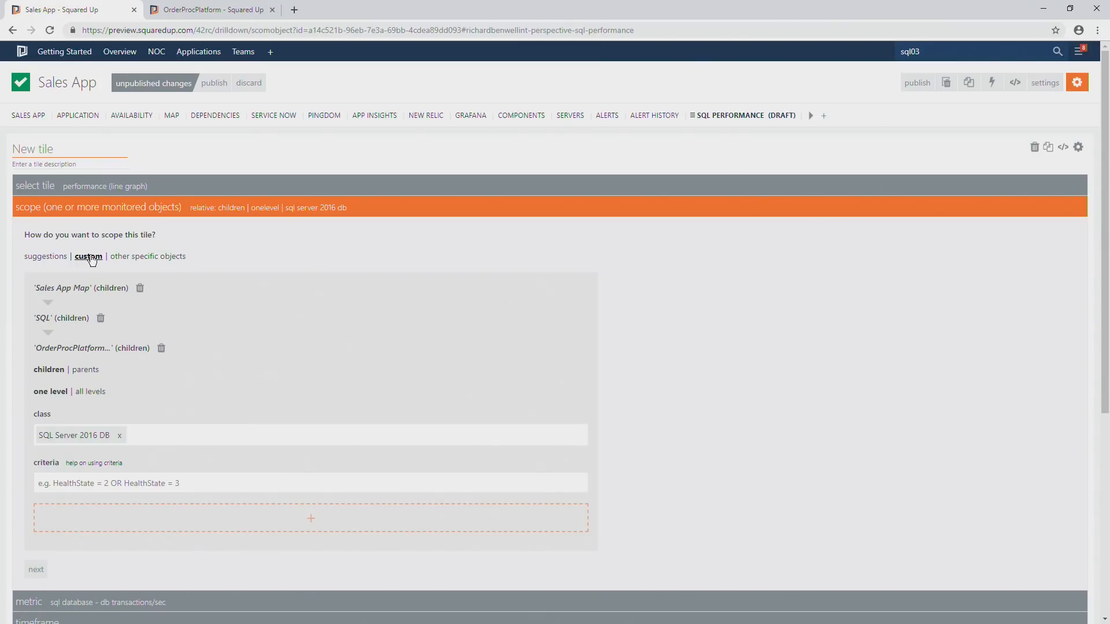
click(80, 289)
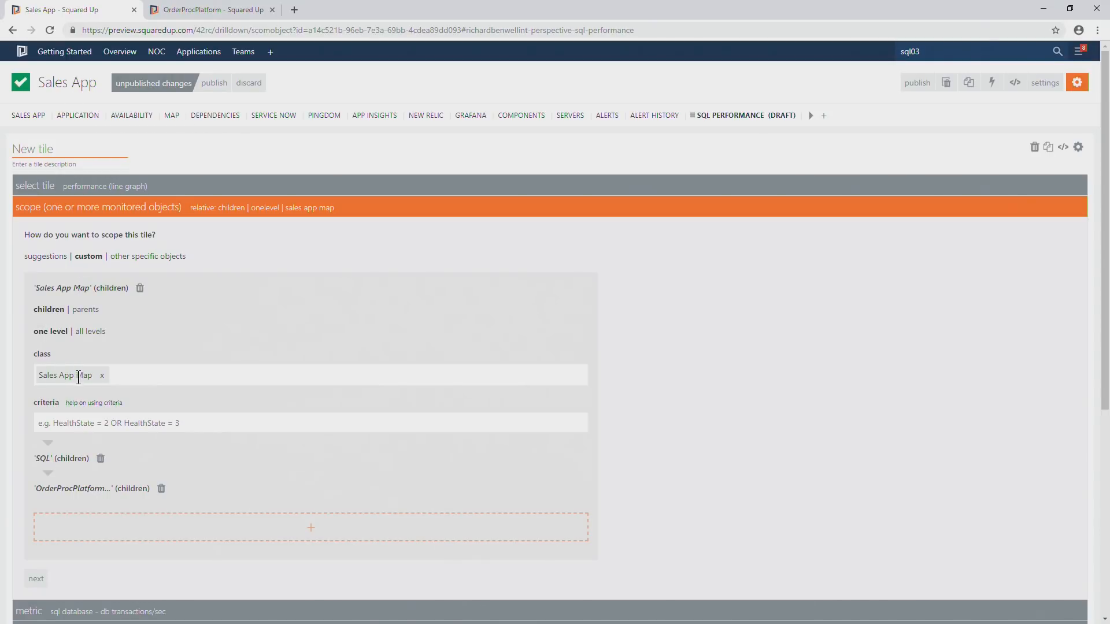
click(68, 461)
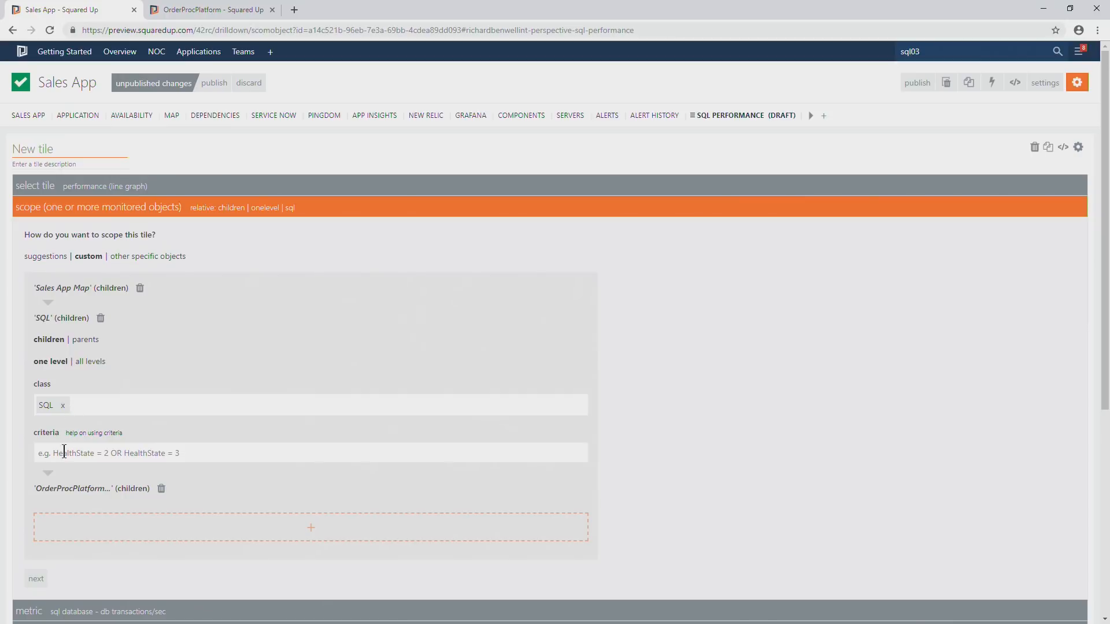
click(70, 490)
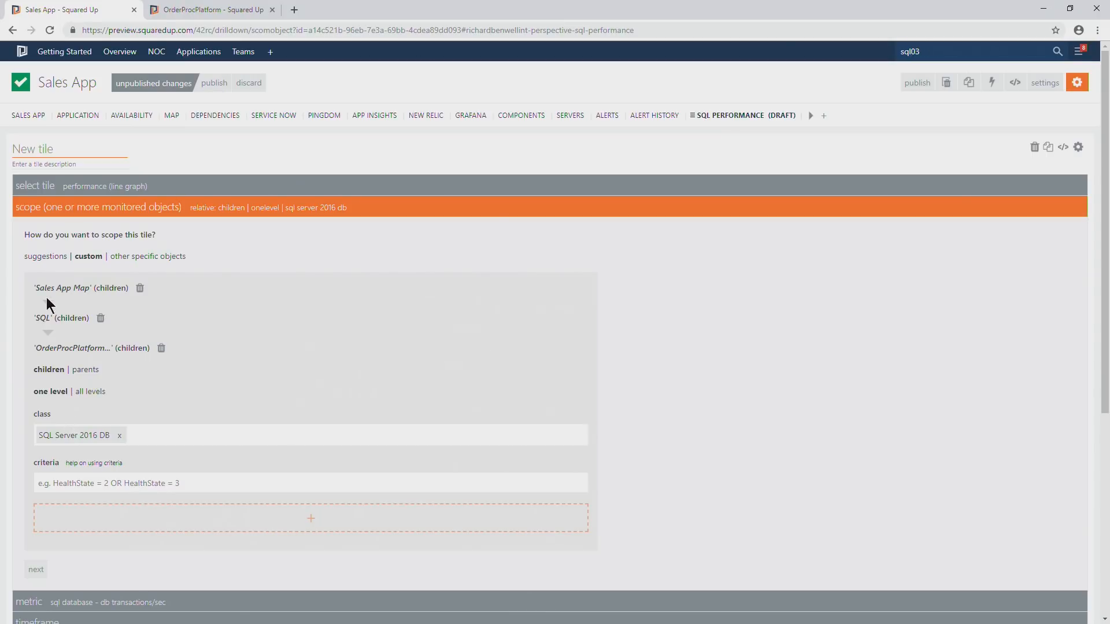
Replace the Sales App Map class in the first scope level with Enterprise Application - Map.
click(59, 289)
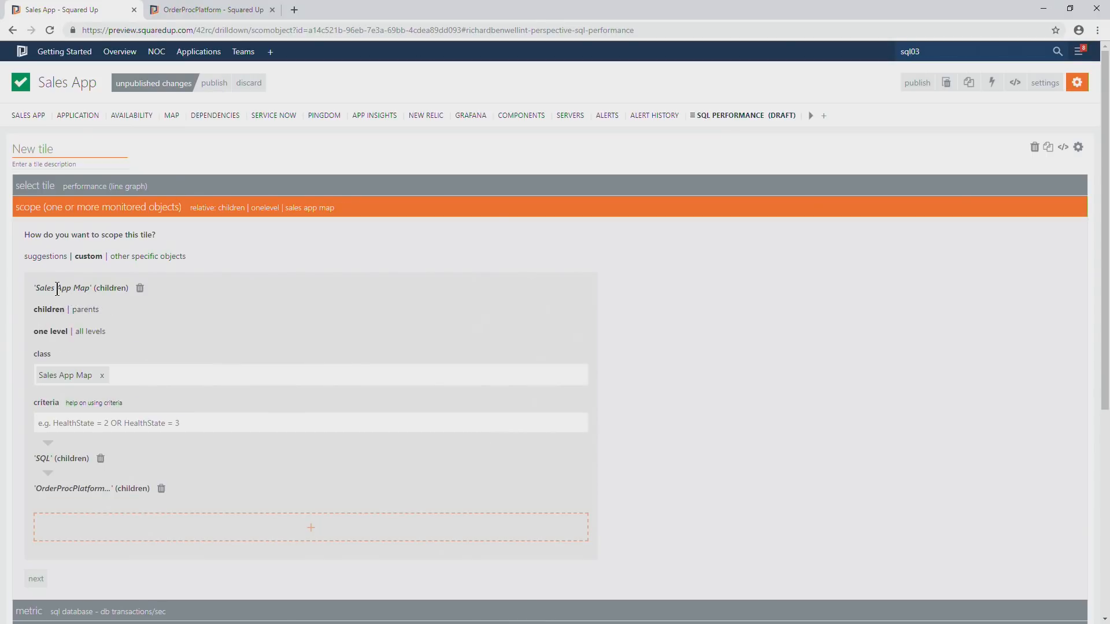
click(104, 379)
click(92, 374)
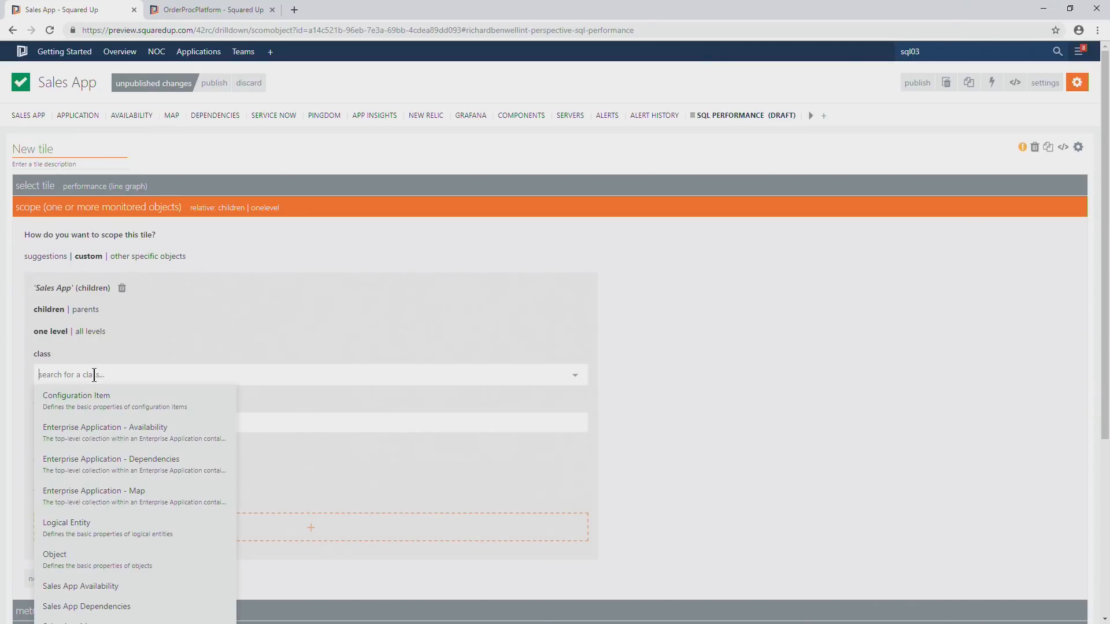
click(96, 436)
click(175, 378)
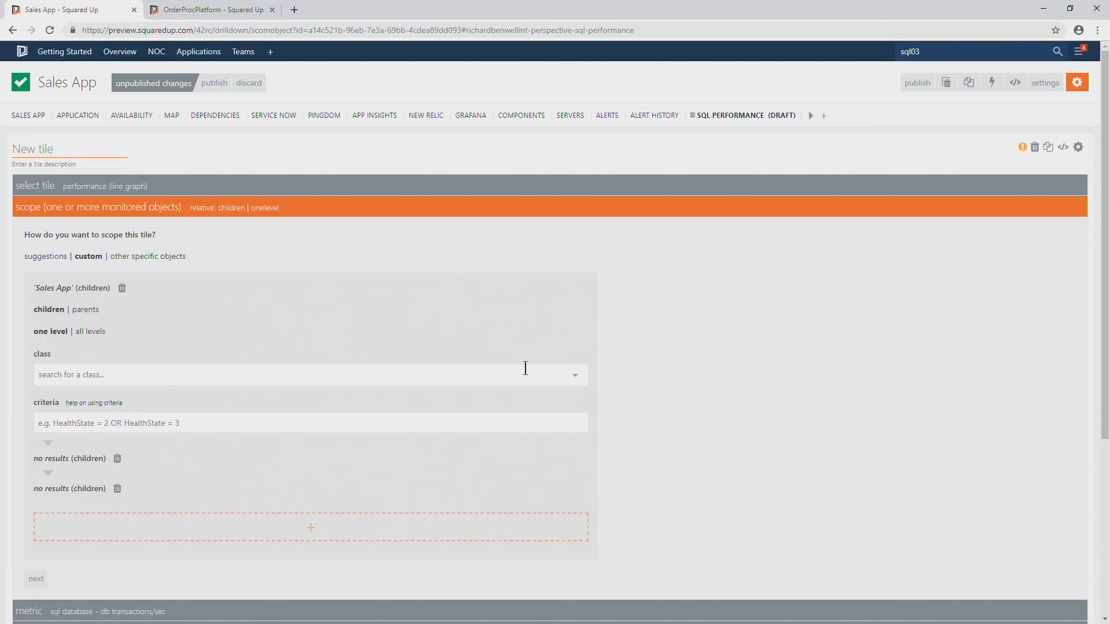
click(575, 377)
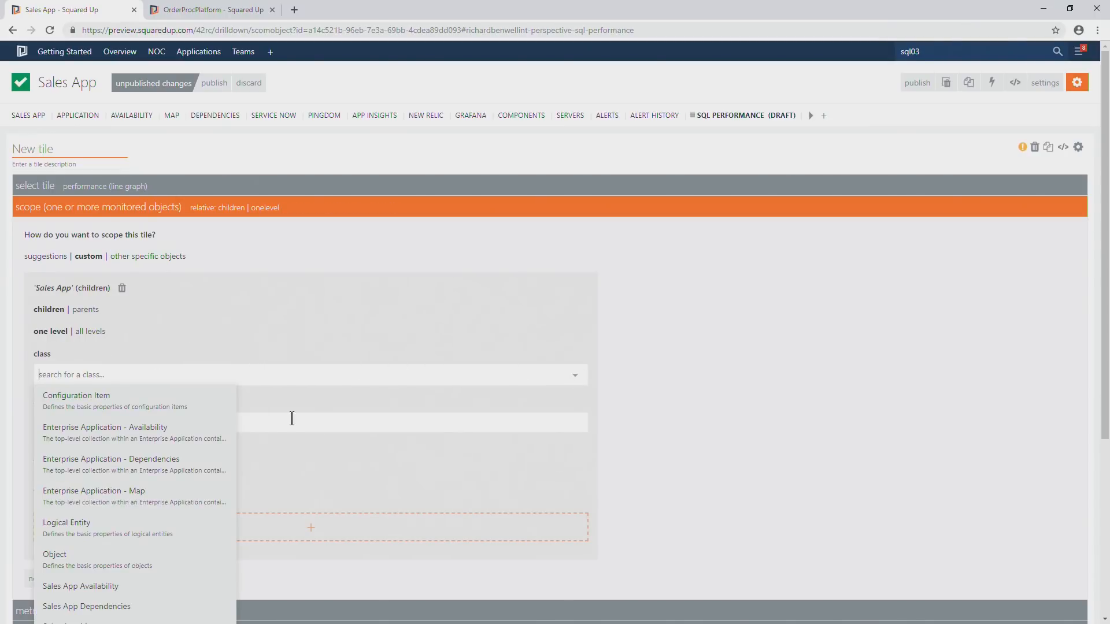
click(119, 492)
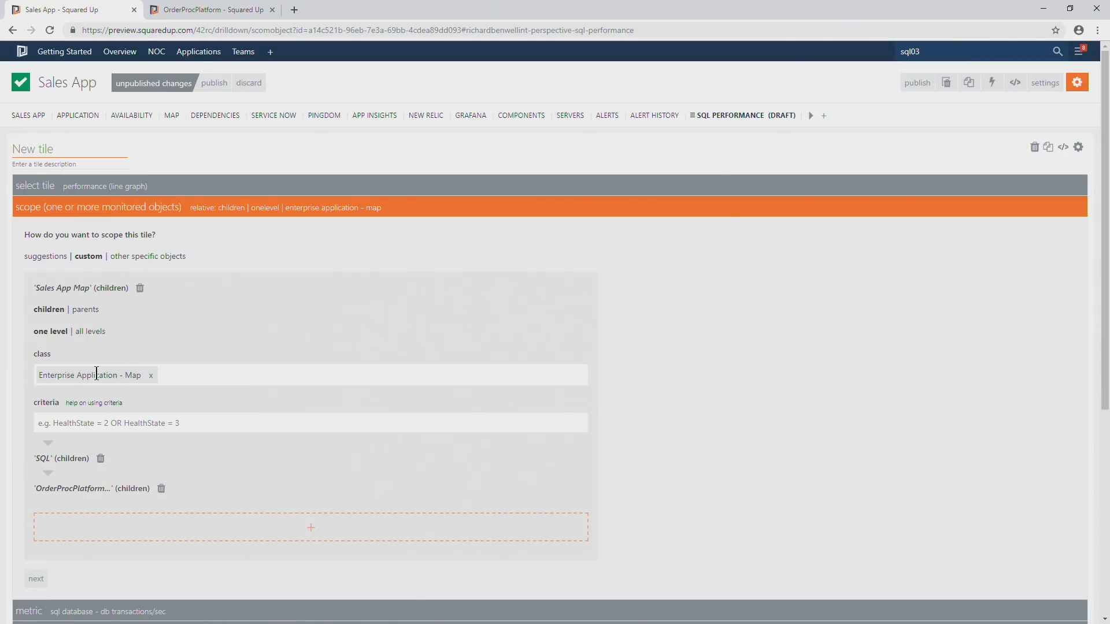
Replace the SQL class in the second scope level with Enterprise Application - MapGroup.
click(58, 459)
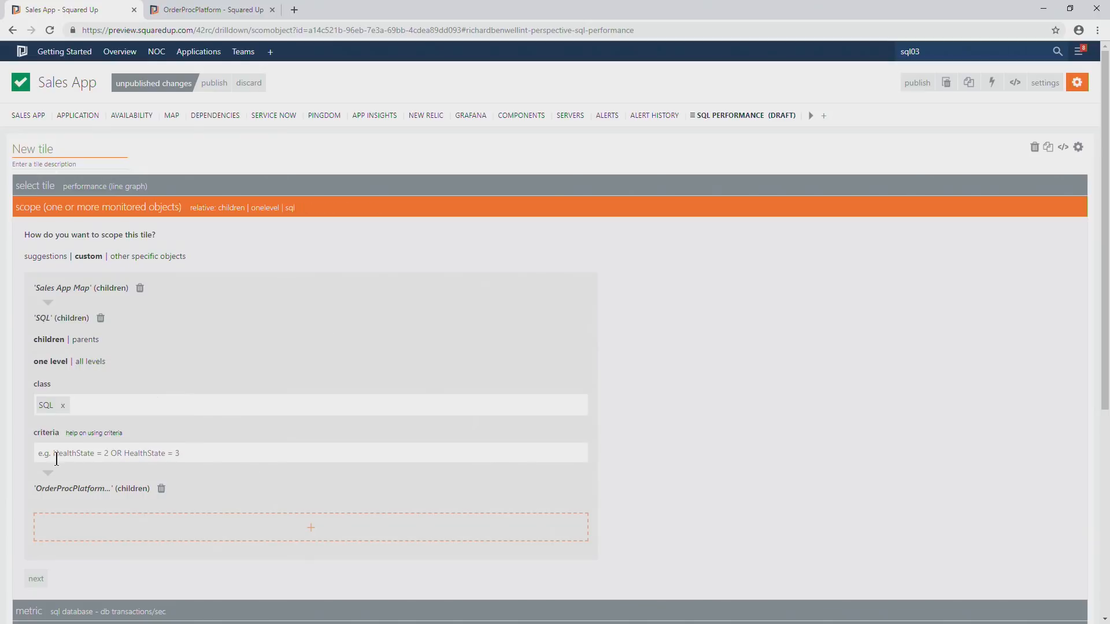
click(64, 407)
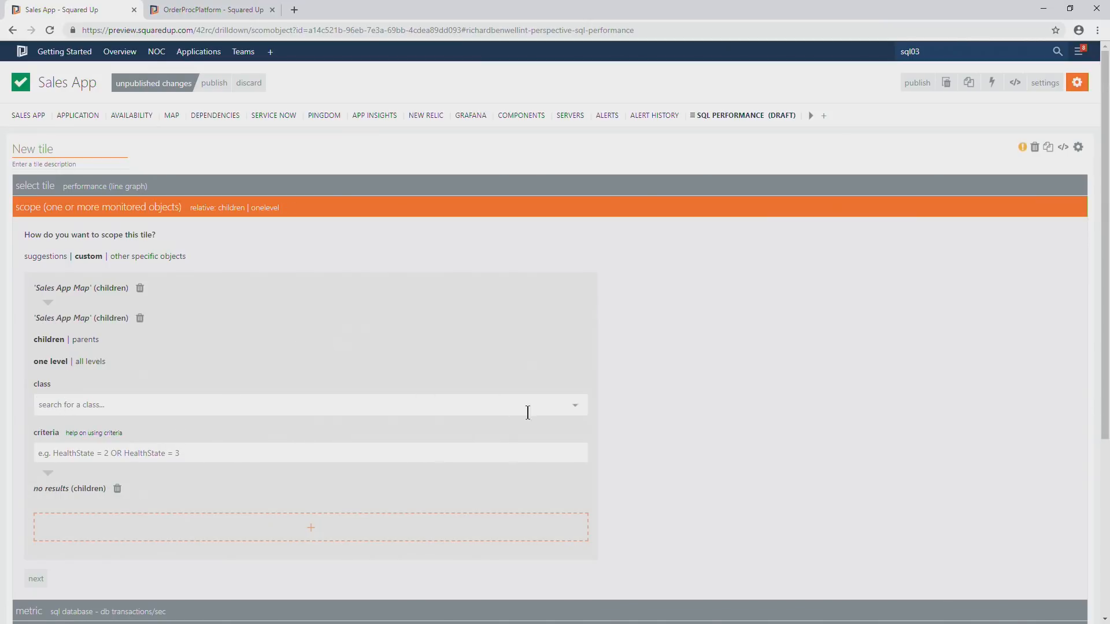
click(575, 406)
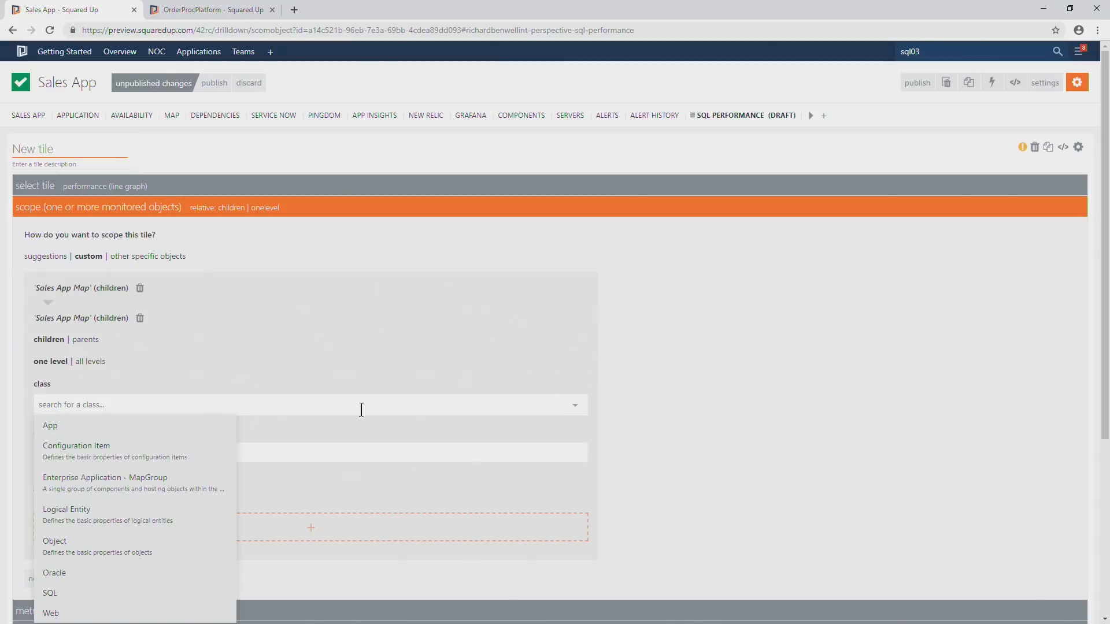
click(87, 480)
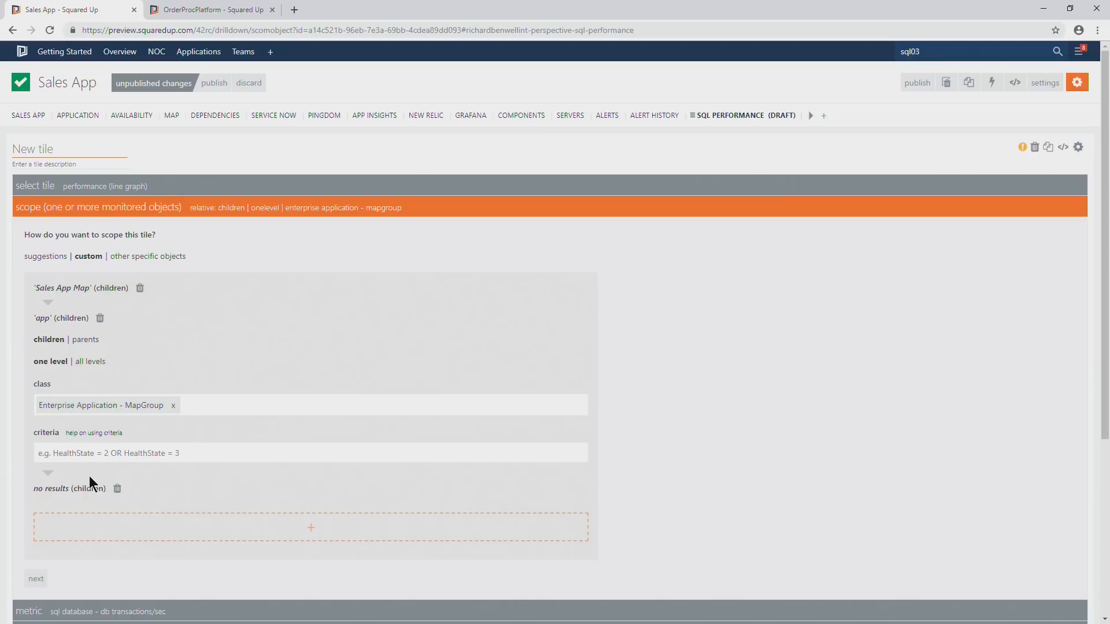
Restrict the MapGroup level with the criteria DisplayName LIKE '%SQL%', and publish the SQL Performance perspective.
click(106, 453)
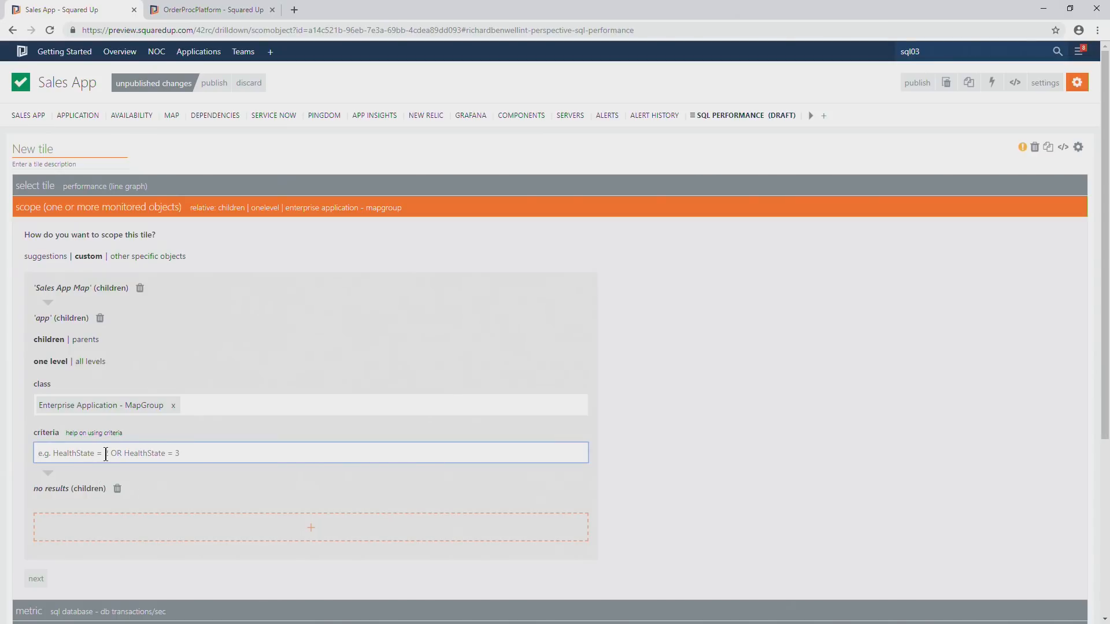
text(DisplayName)
text( = )
text(LIKE)
text( %)
text(SQL)
text(%)
text(')
click(155, 474)
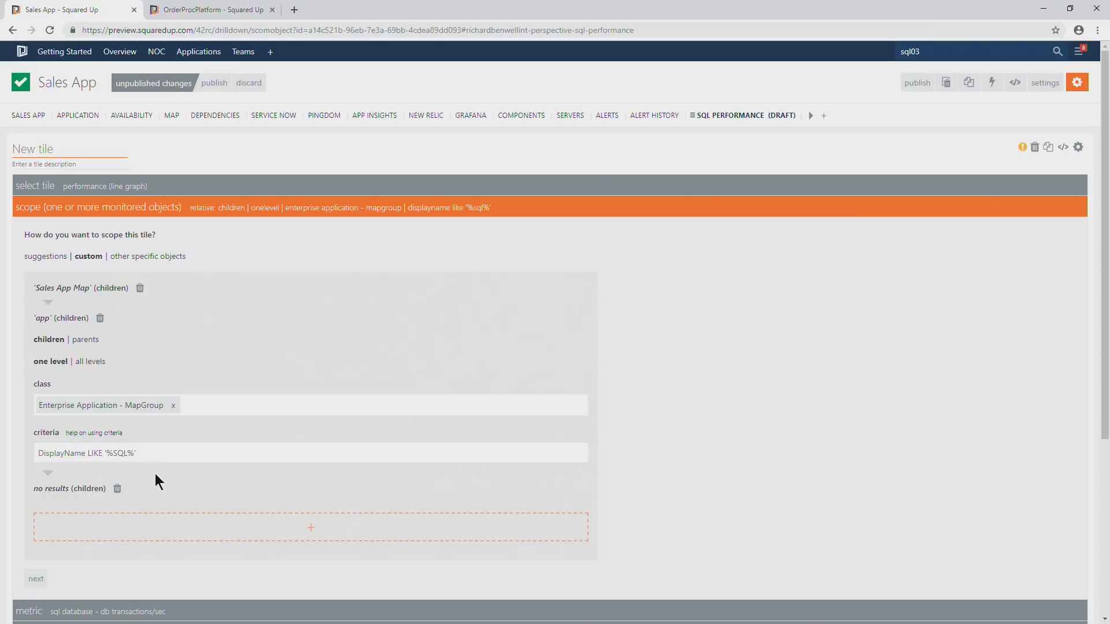
scroll(155, 474, down, 3)
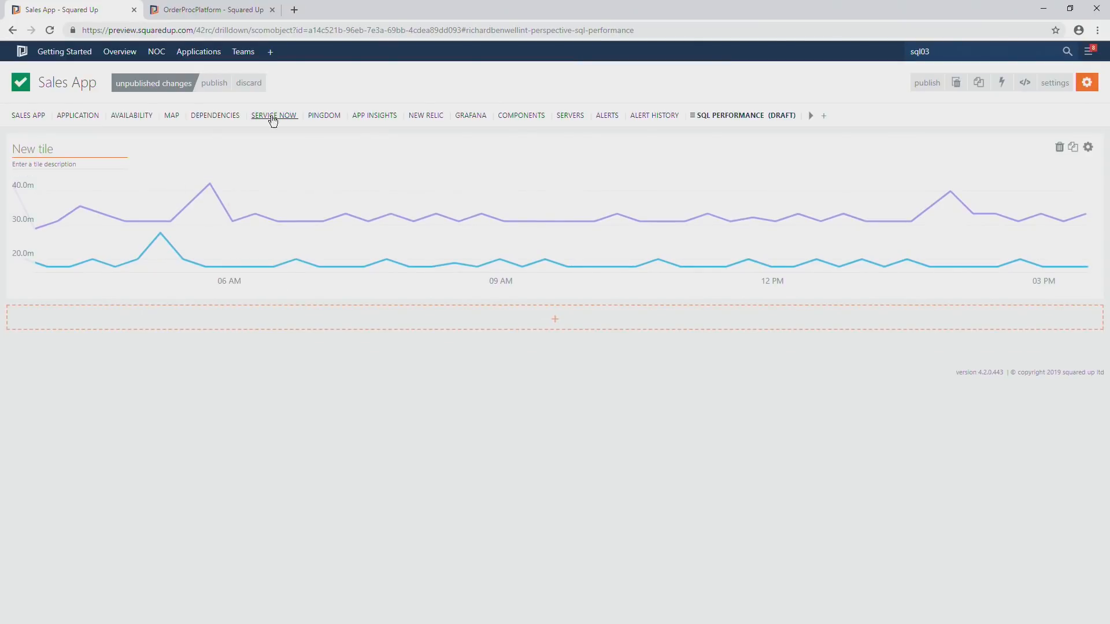
click(214, 83)
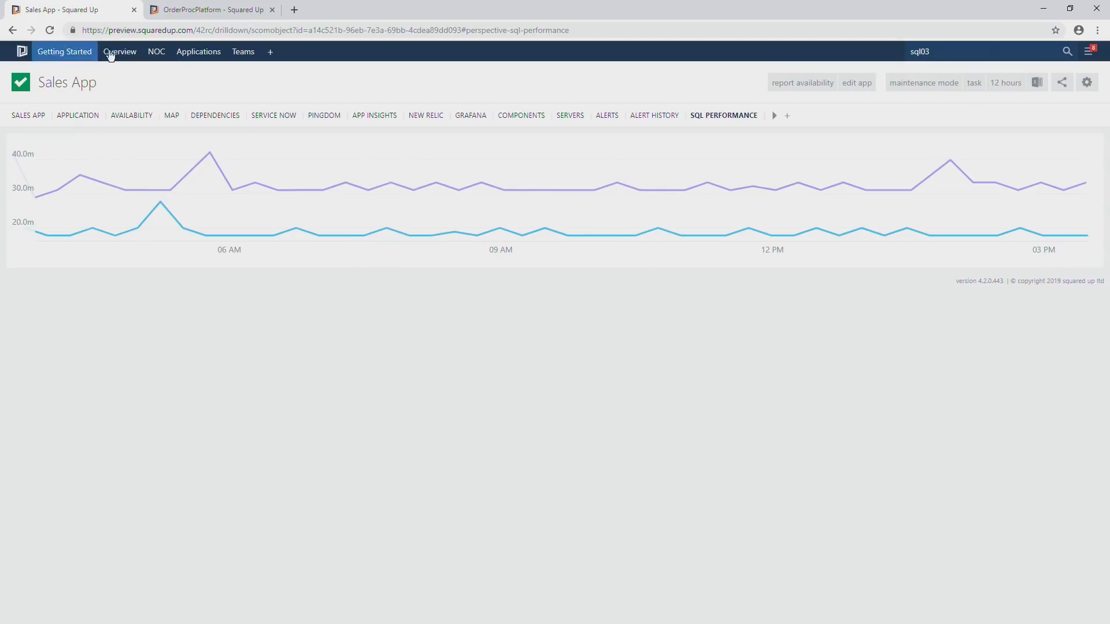
Open Payment Processing from the Operational Status dashboard and view its Map and SQL Performance perspectives.
mouse_move(194, 52)
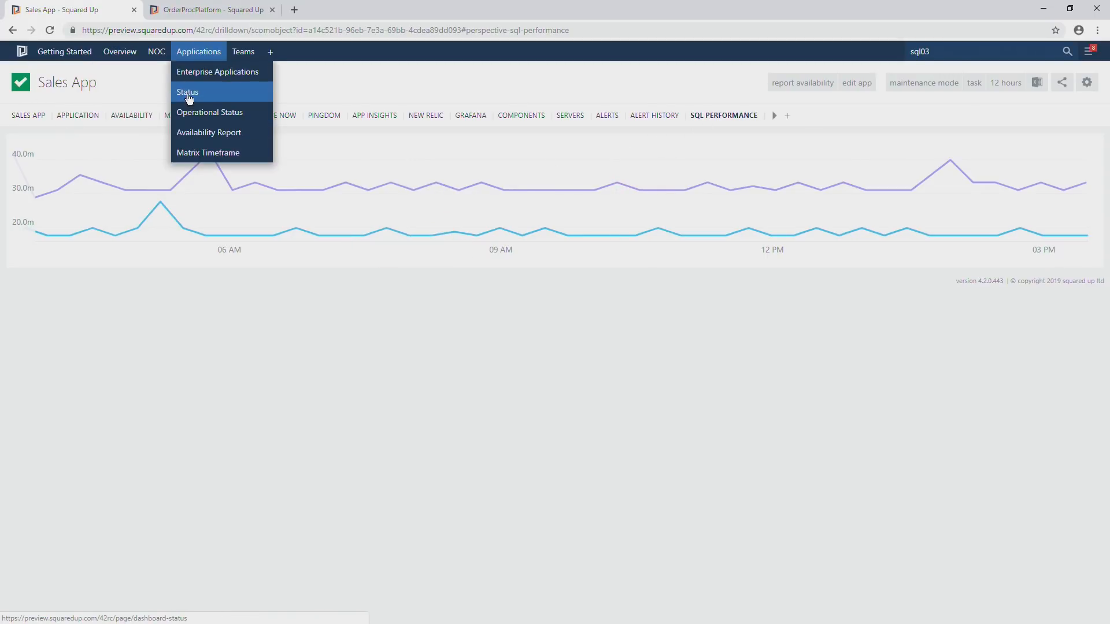
click(191, 111)
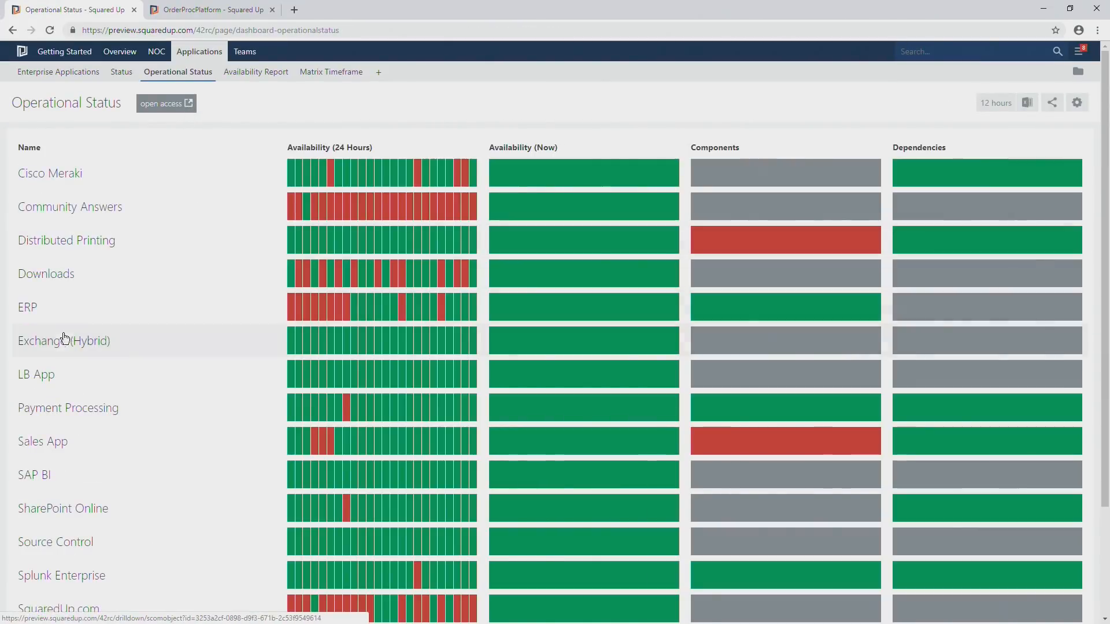
click(65, 410)
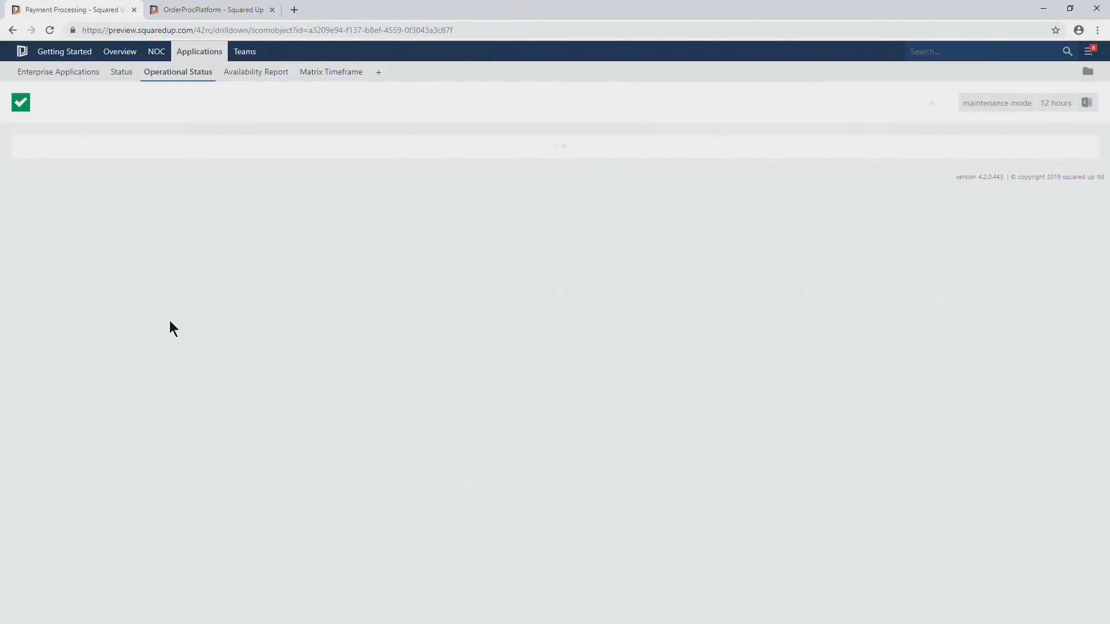
click(131, 136)
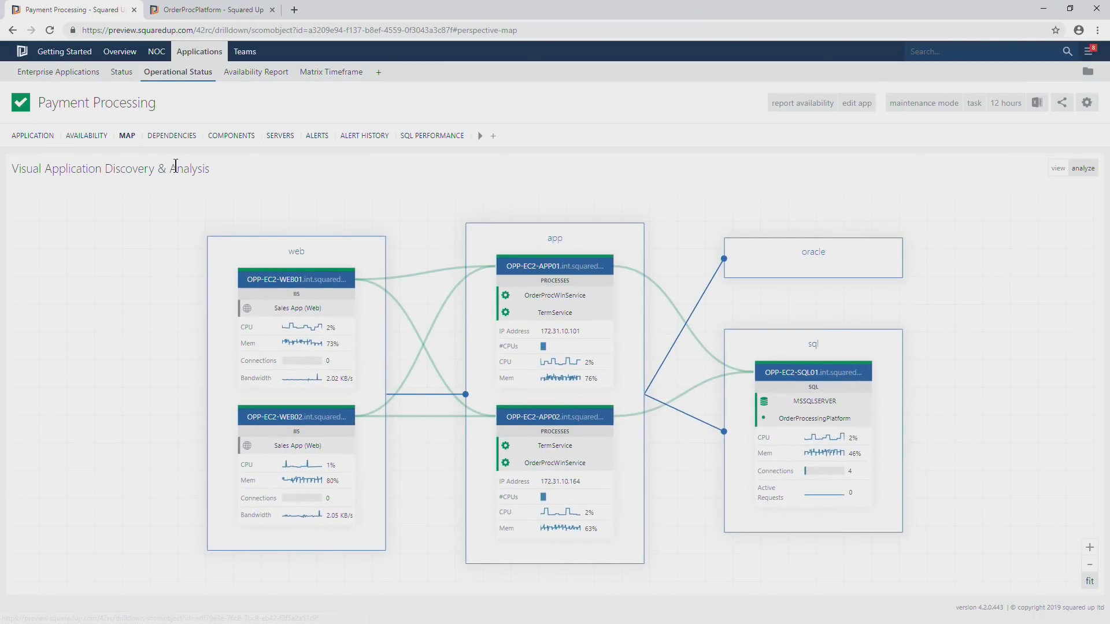
click(428, 137)
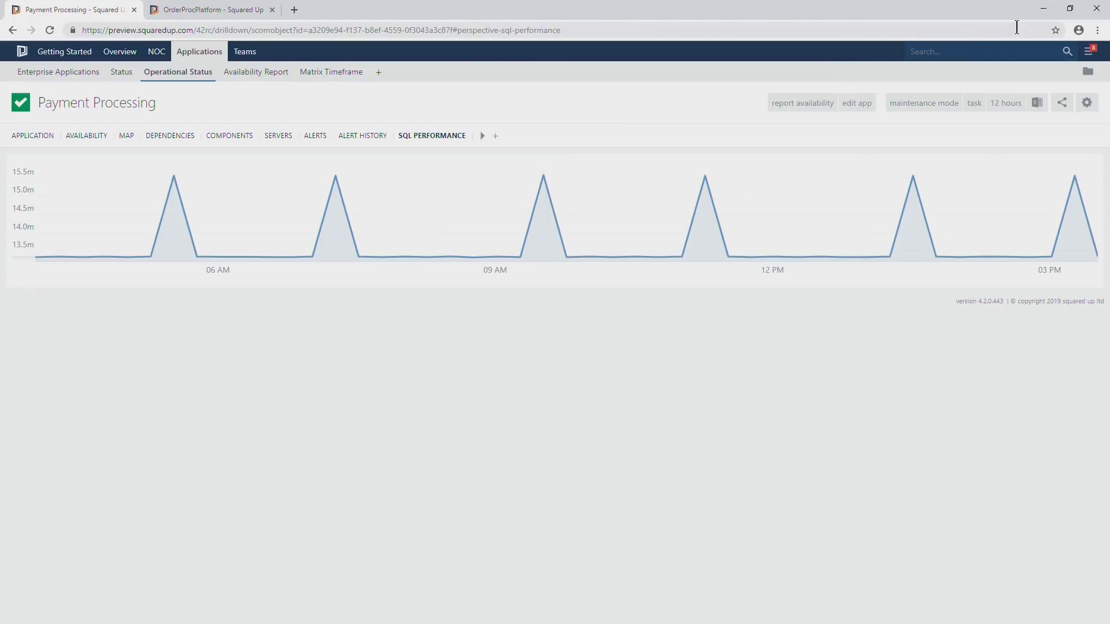
click(1044, 10)
click(569, 251)
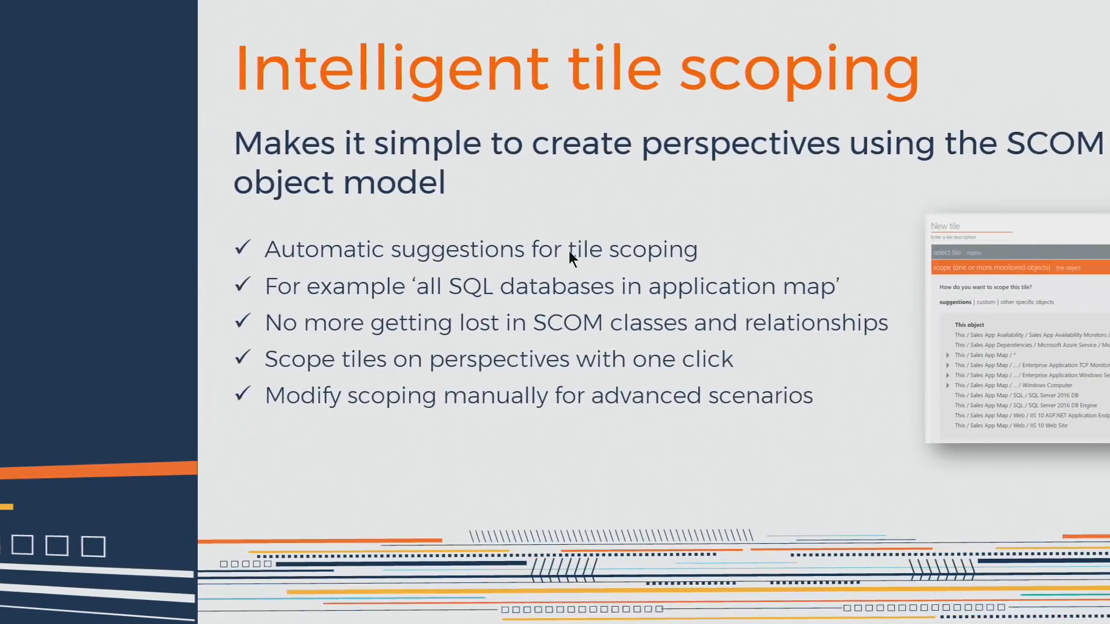
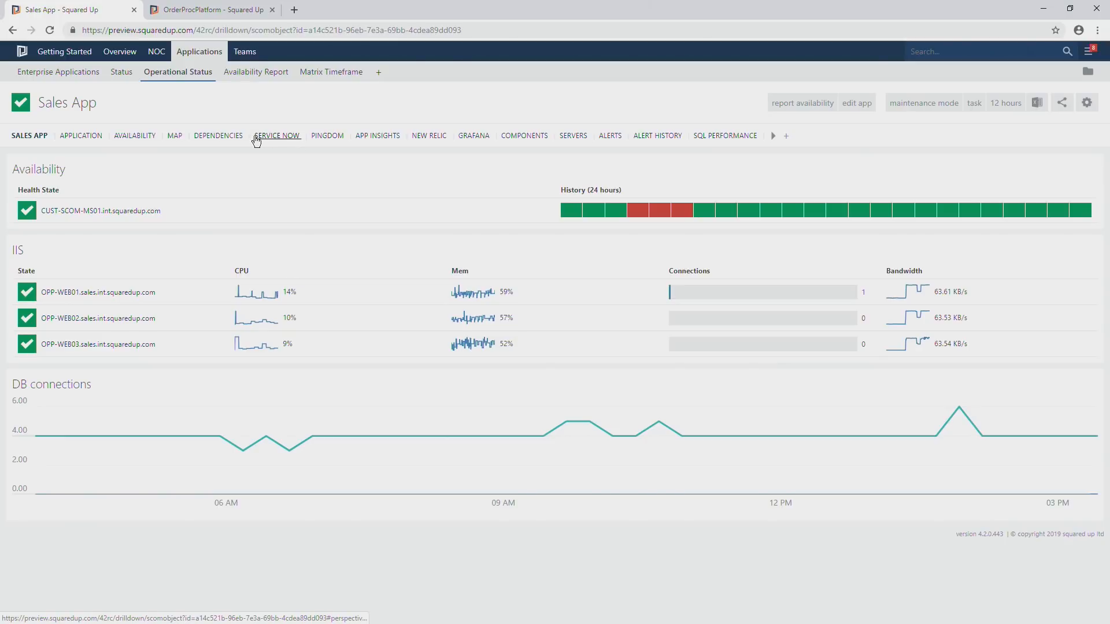
View the Sales App's Service Now perspective with its incidents and changes.
click(287, 139)
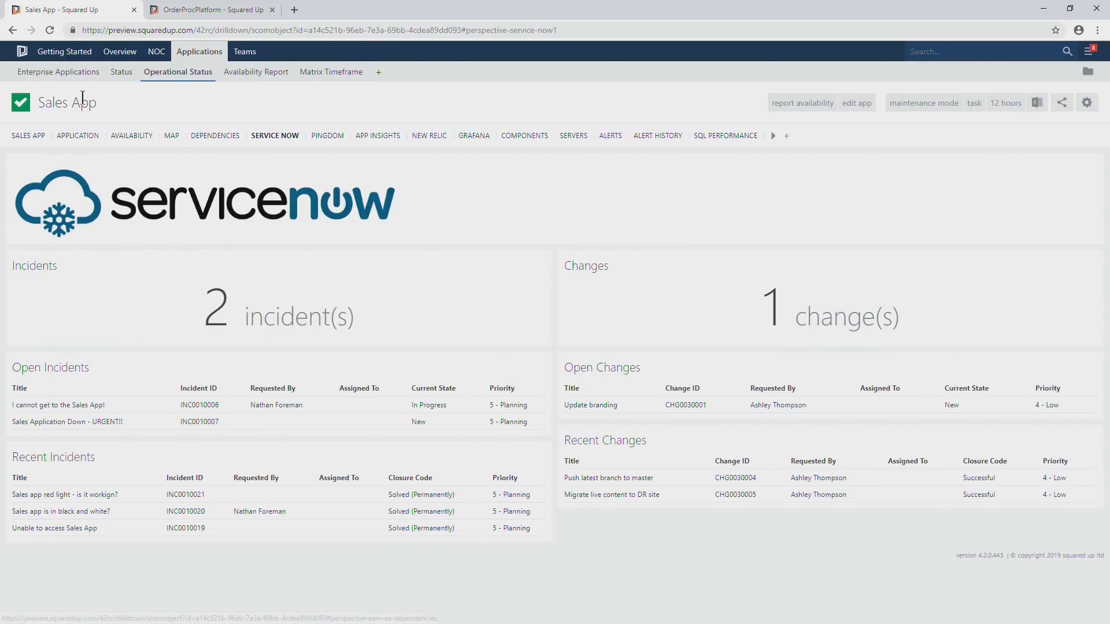
drag(100, 105, 41, 104)
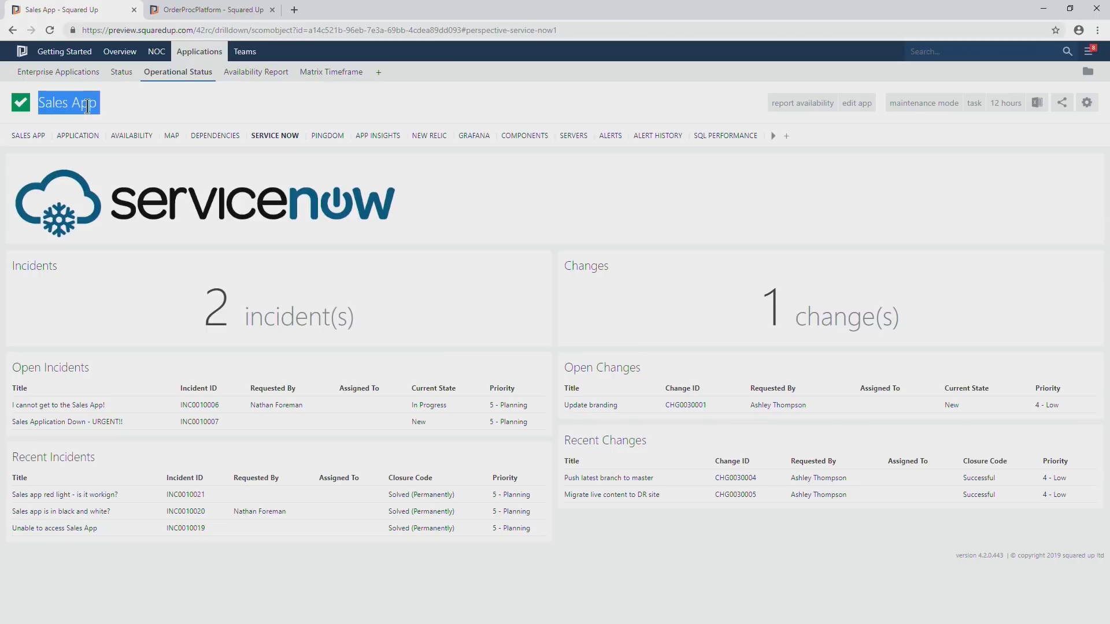
click(225, 107)
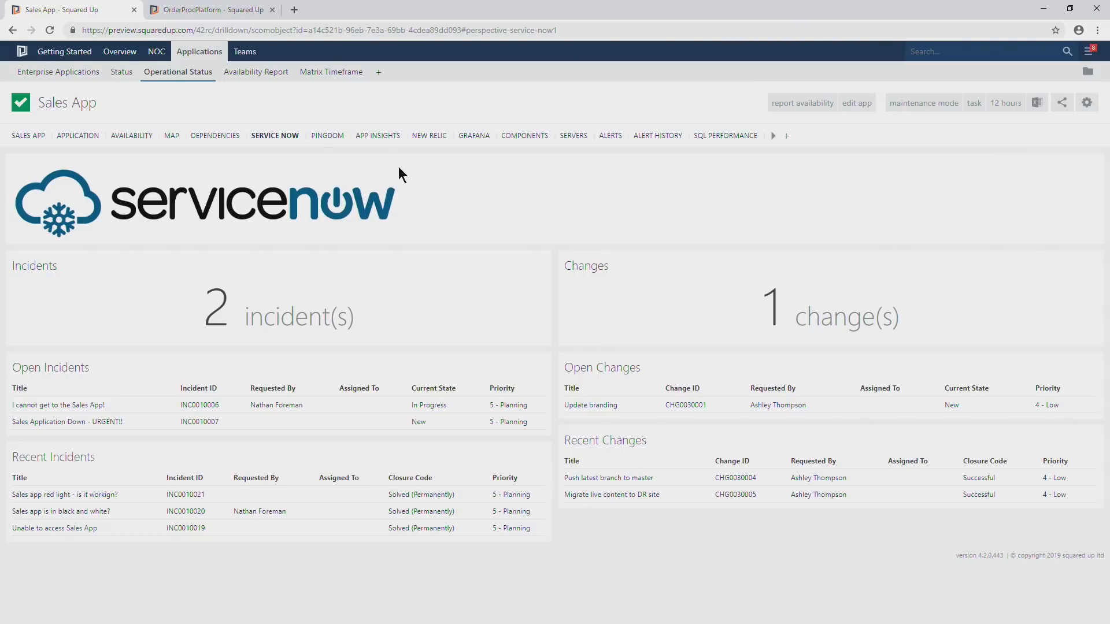
Open the SQL server in critical state from the Sales App's Servers perspective in a new browser tab.
click(574, 137)
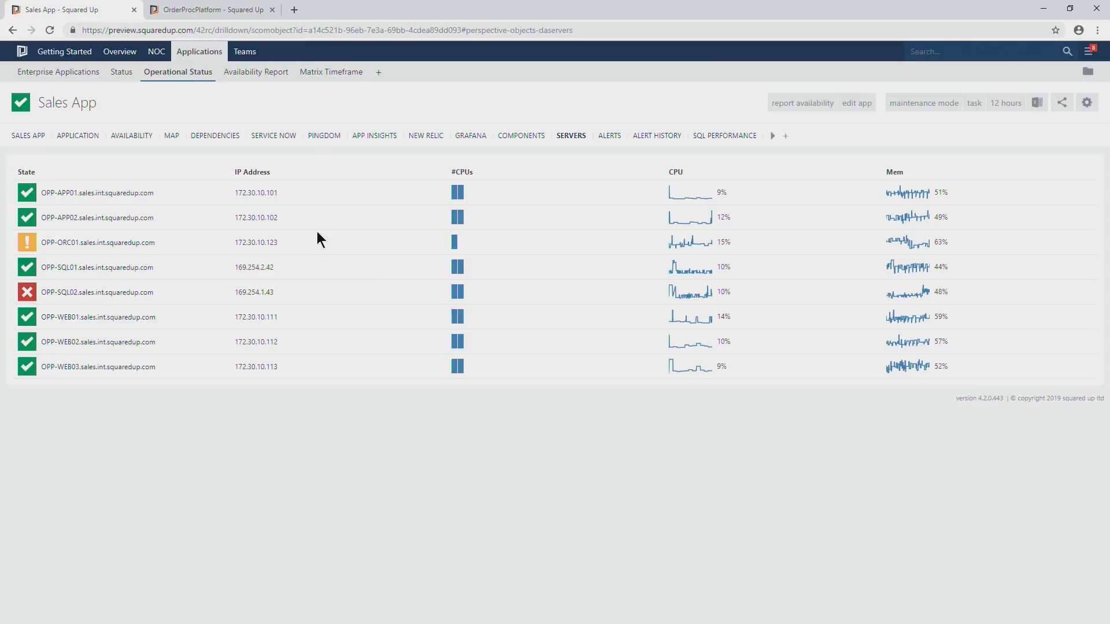
right_click(83, 294)
click(96, 300)
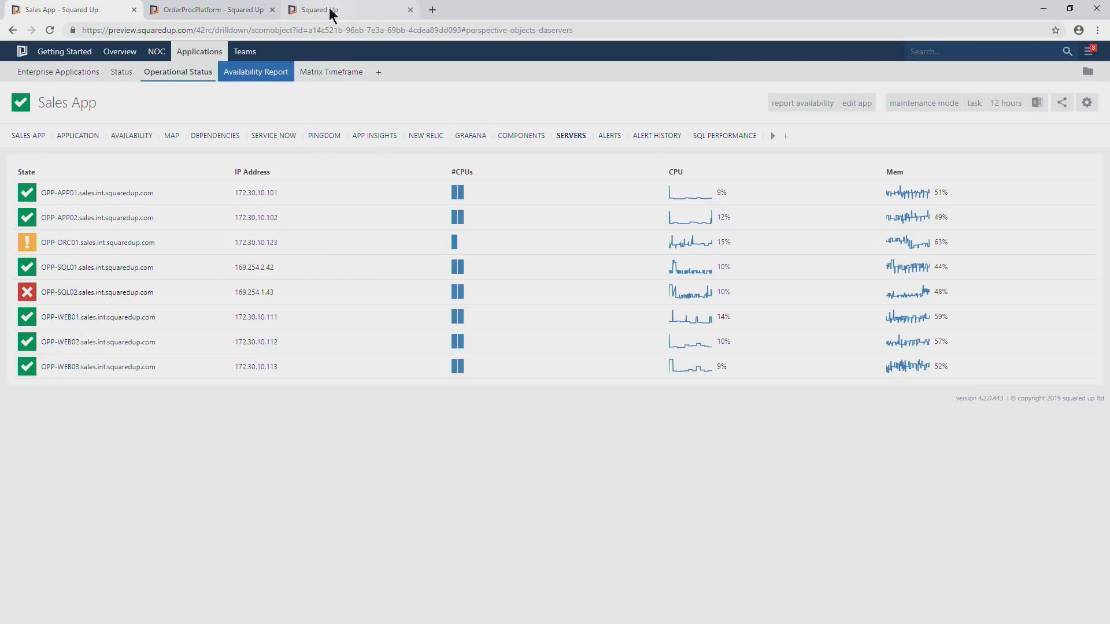
click(334, 10)
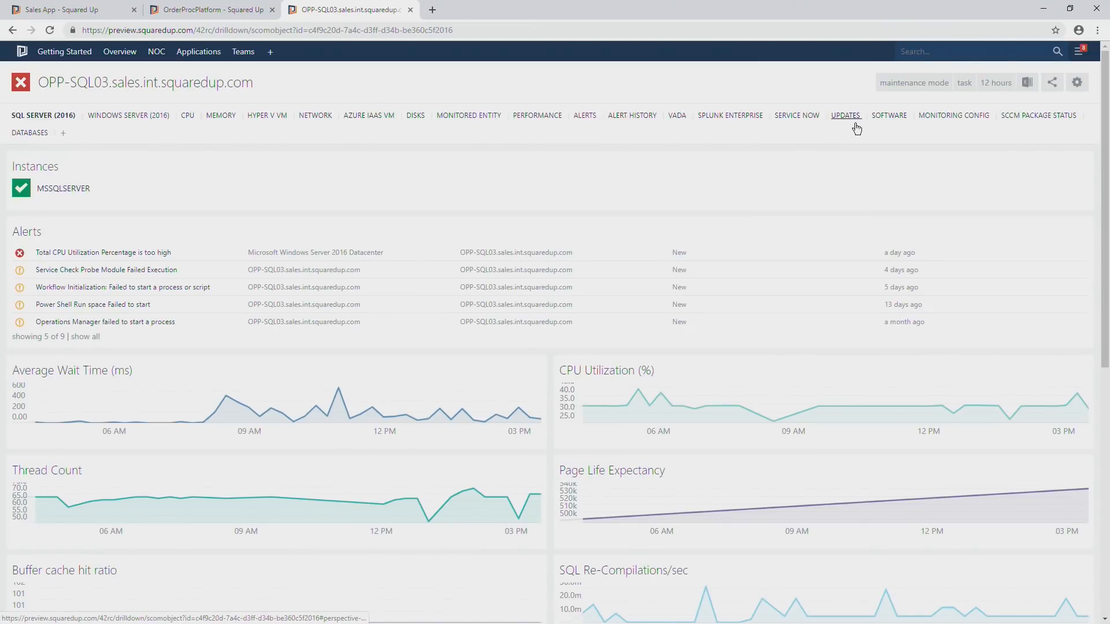
Examine the application, security and system logs on the server's Splunk Enterprise perspective.
click(723, 116)
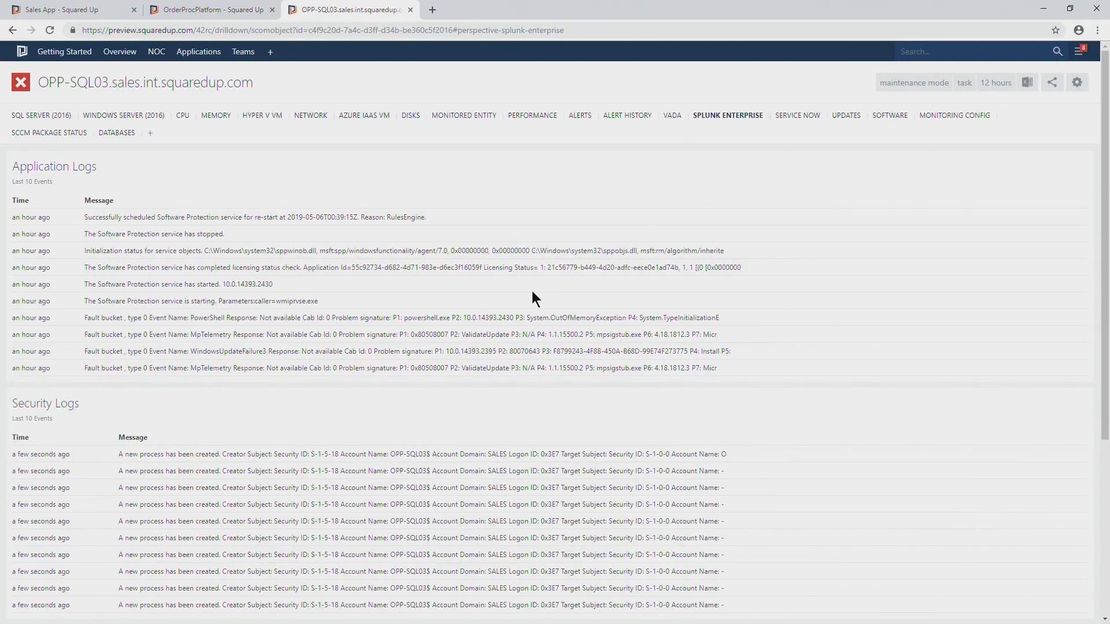
scroll(532, 291, down, 2)
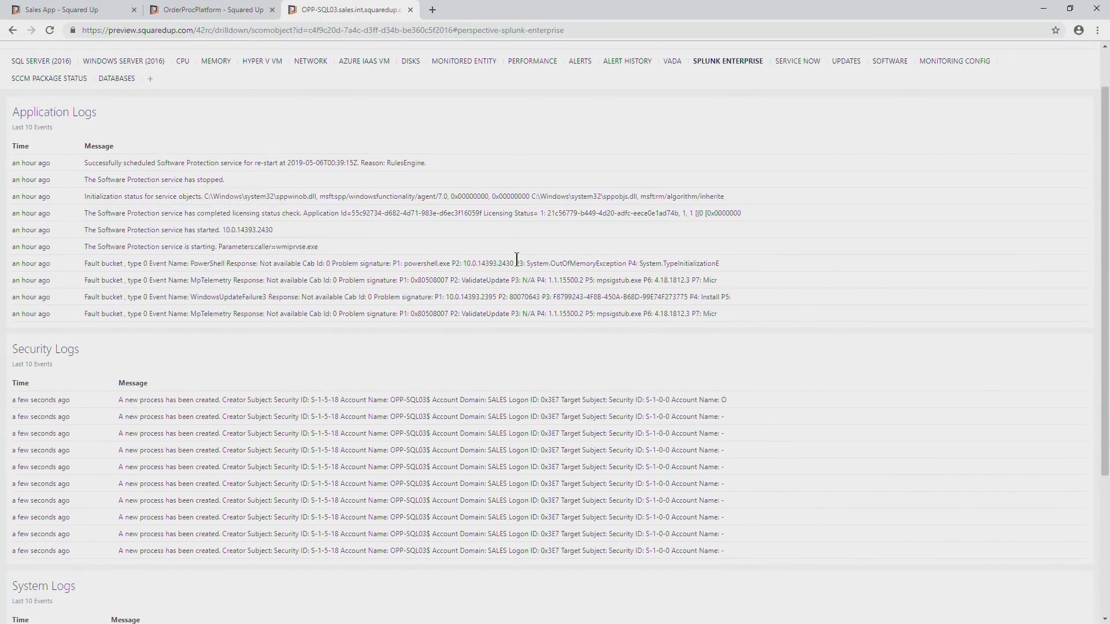
scroll(644, 142, up, 2)
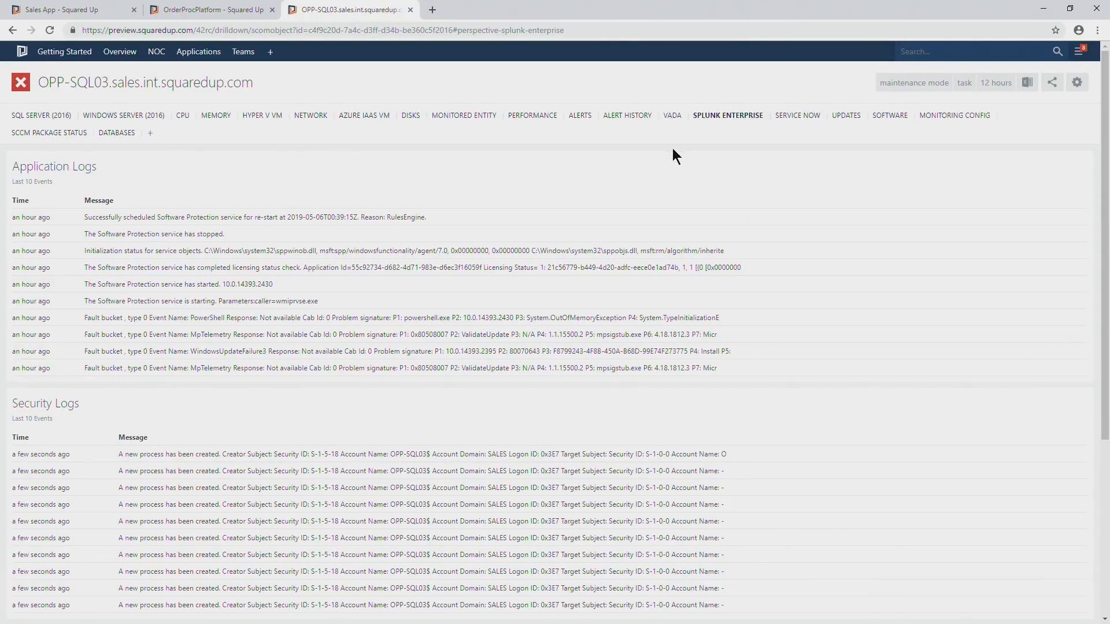
scroll(672, 148, down, 3)
scroll(299, 280, down, 1)
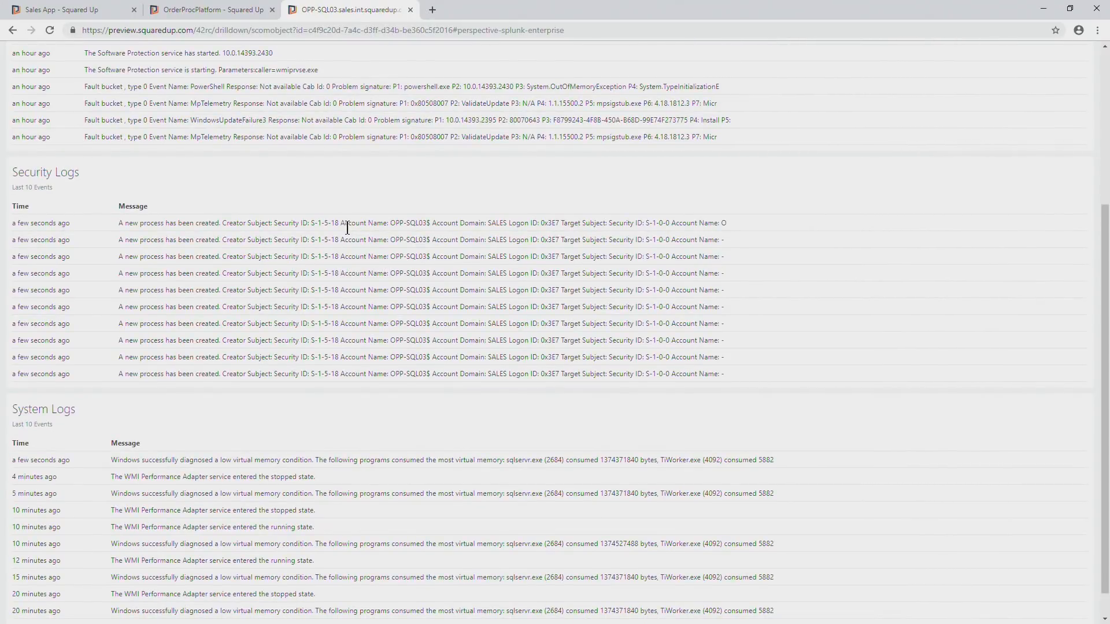
scroll(500, 234, up, 3)
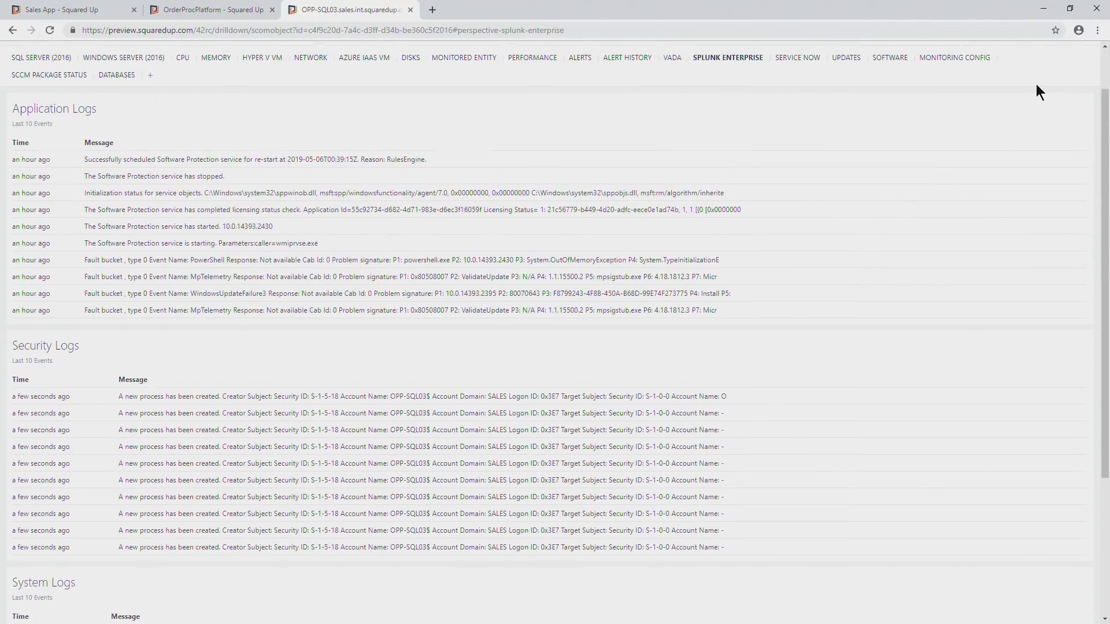
scroll(1036, 85, up, 1)
scroll(826, 258, down, 3)
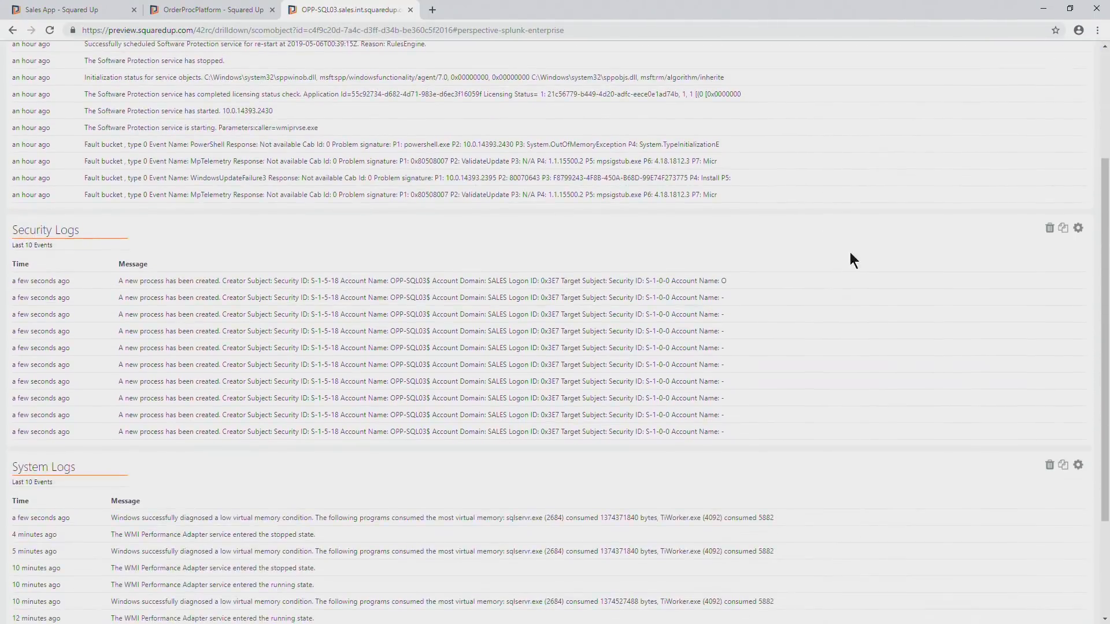
Open the Security Logs tile for editing and review its scope, provider, HTTP mode, and headers and data settings.
click(1078, 230)
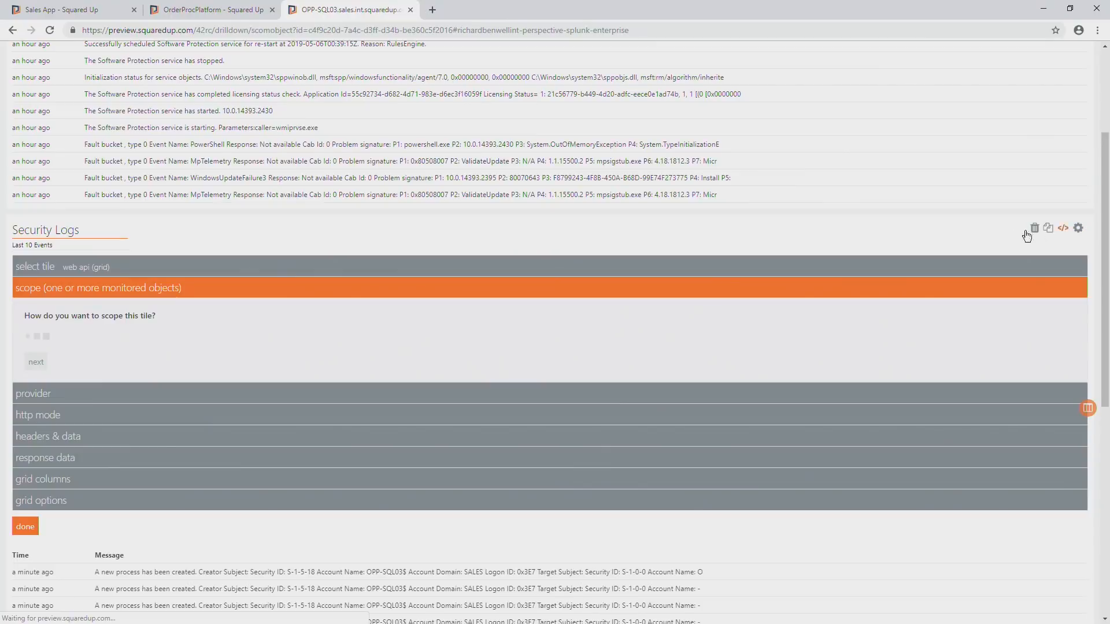
click(76, 368)
scroll(74, 393, down, 4)
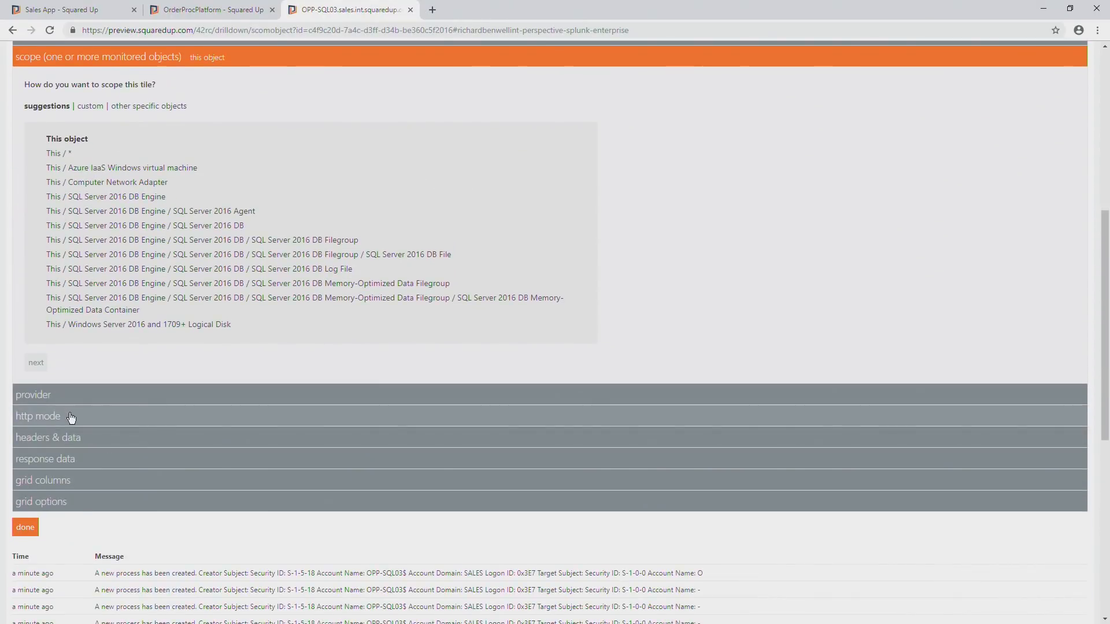
click(53, 396)
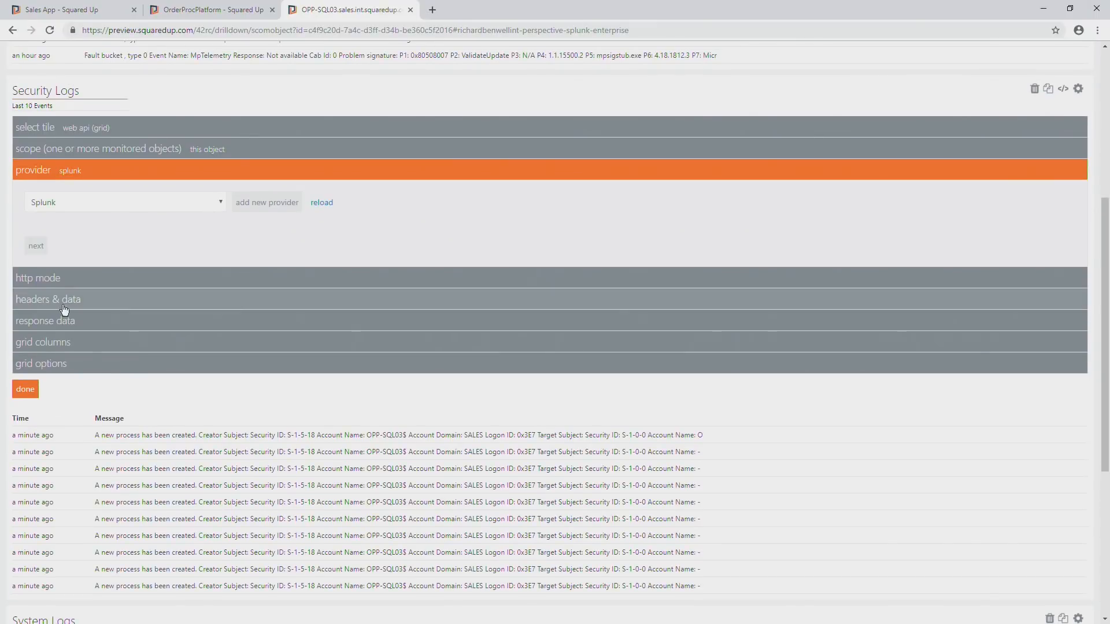
click(62, 278)
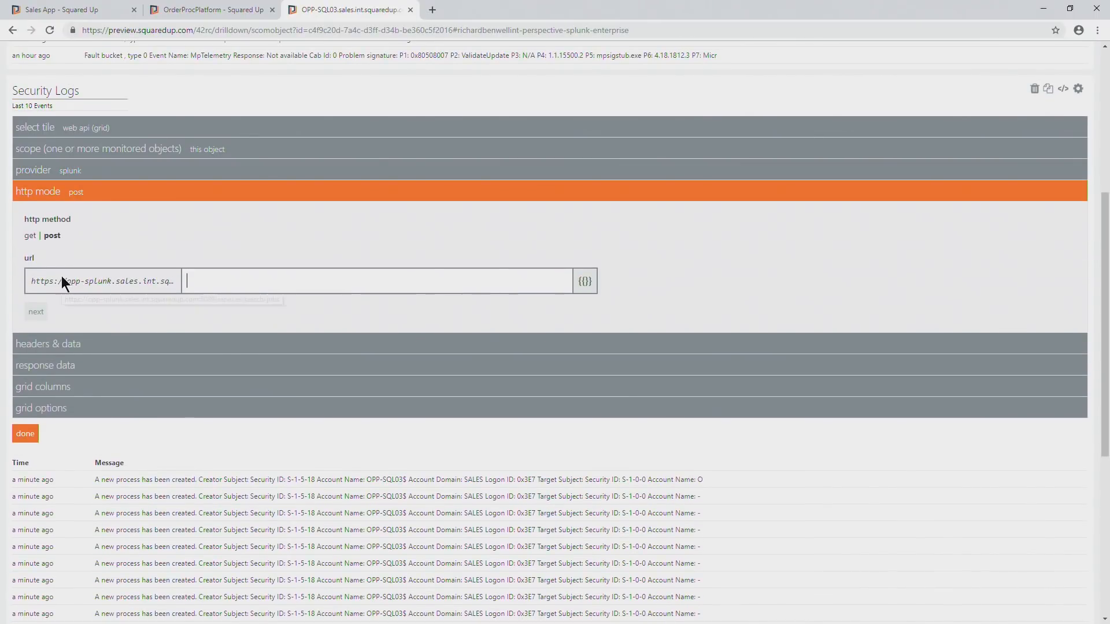
click(69, 347)
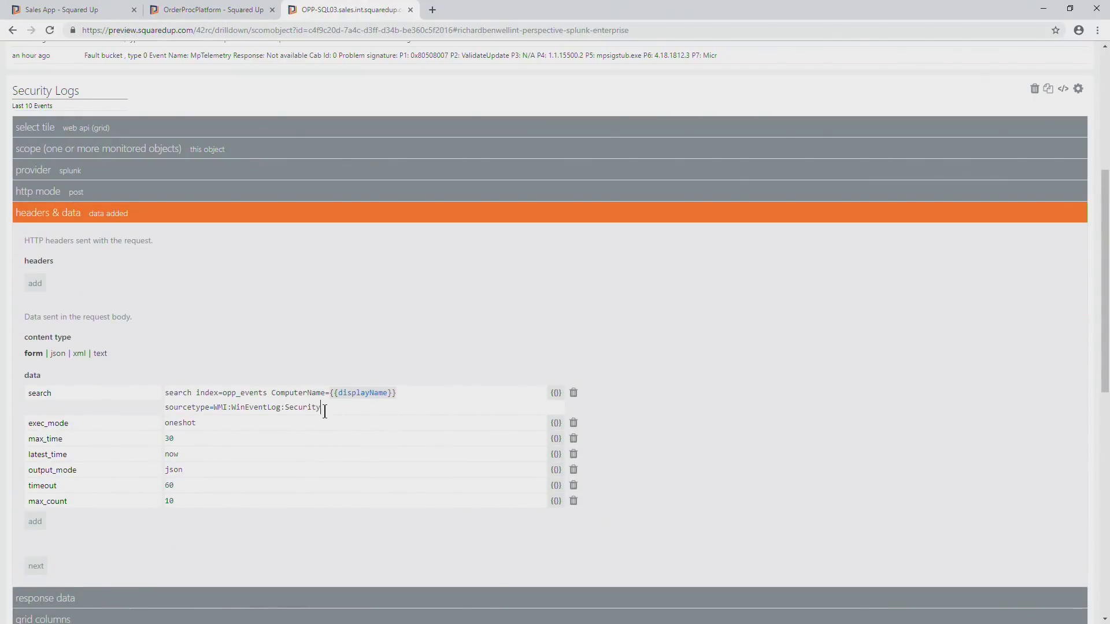
Examine the Splunk search query in the Security Logs tile's request data, including its displayName parameter.
drag(324, 414, 155, 393)
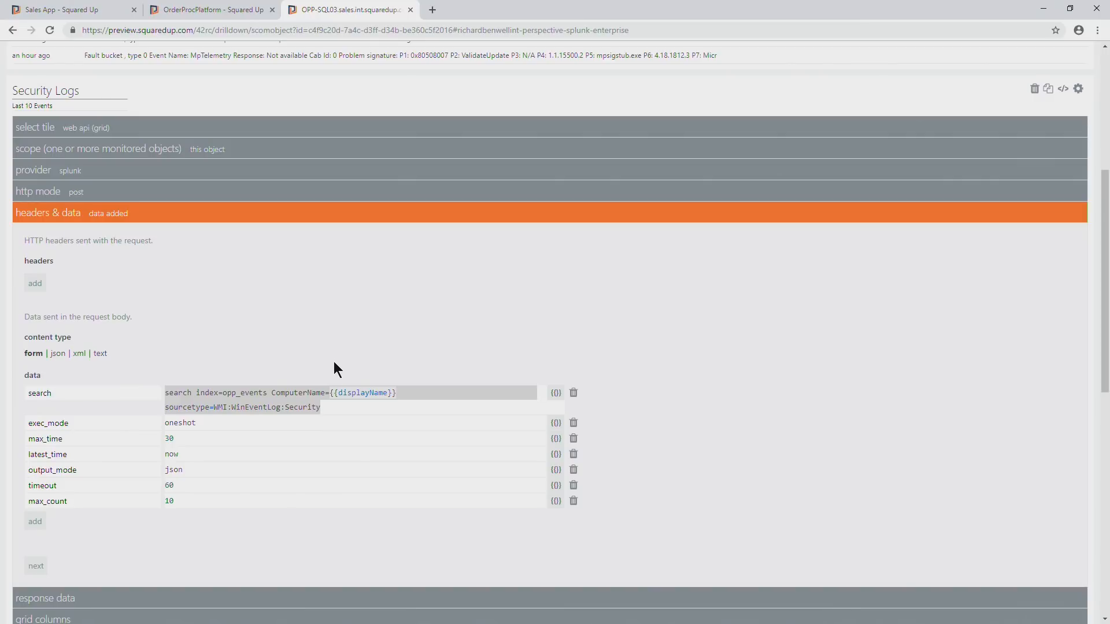
scroll(334, 363, down, 2)
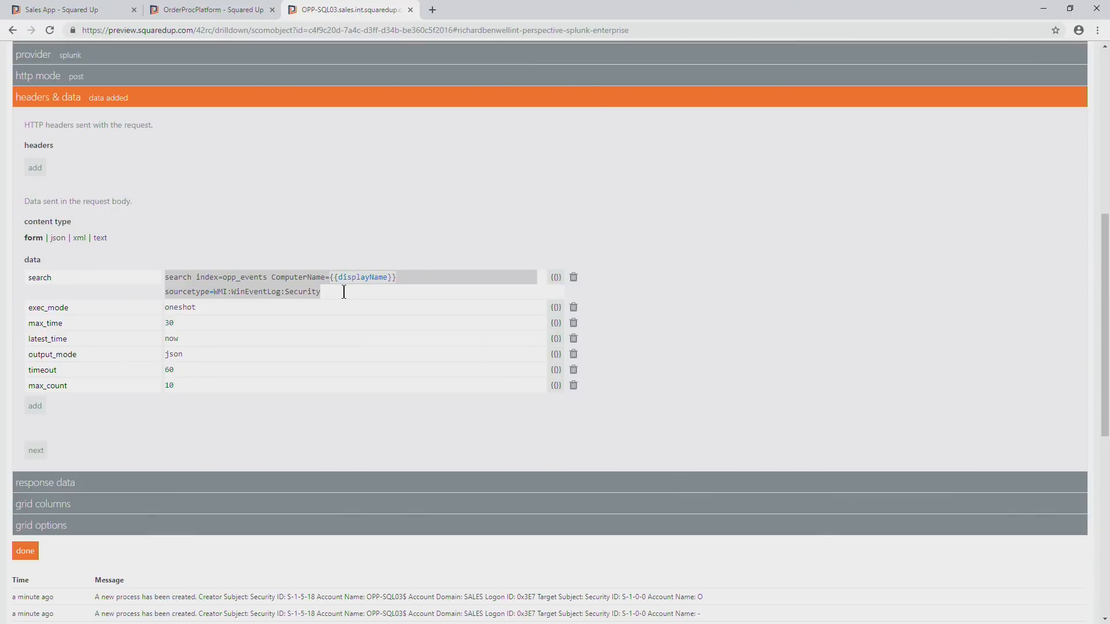
scroll(278, 319, down, 2)
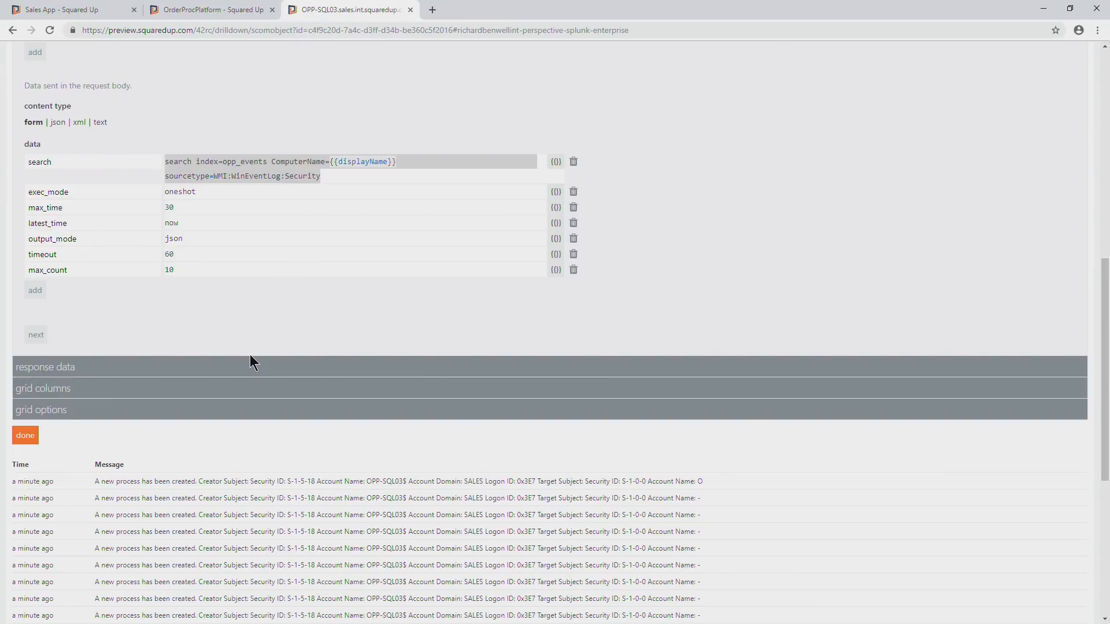
click(326, 176)
drag(333, 176, 167, 162)
click(271, 176)
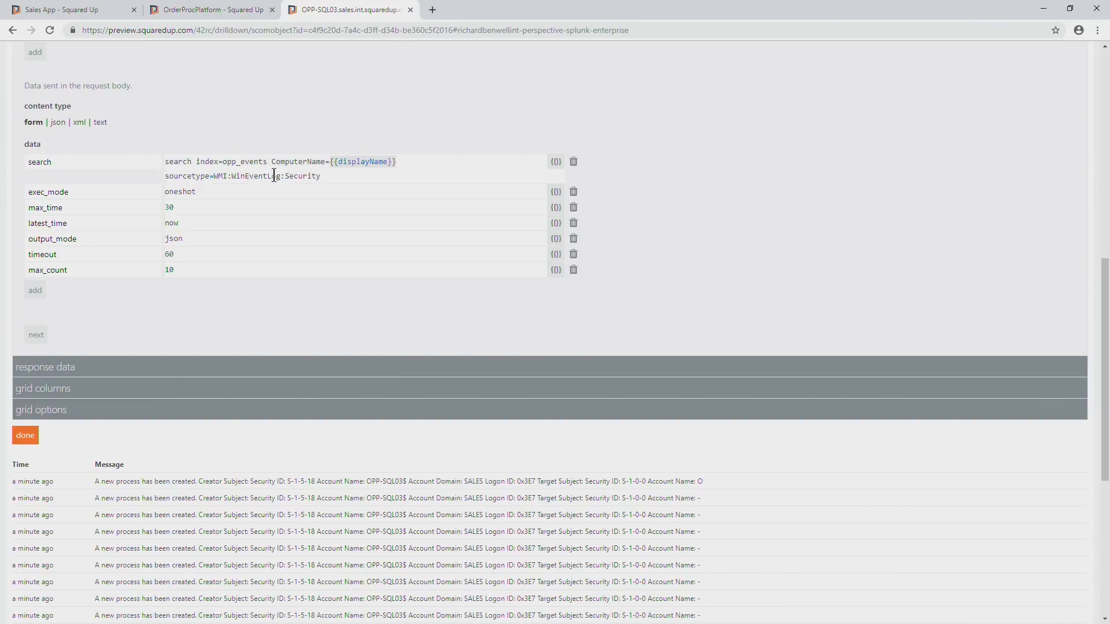
Show the Security Logs tile's JSON configuration and copy all of it.
scroll(274, 174, up, 3)
scroll(908, 158, up, 5)
scroll(1002, 212, down, 2)
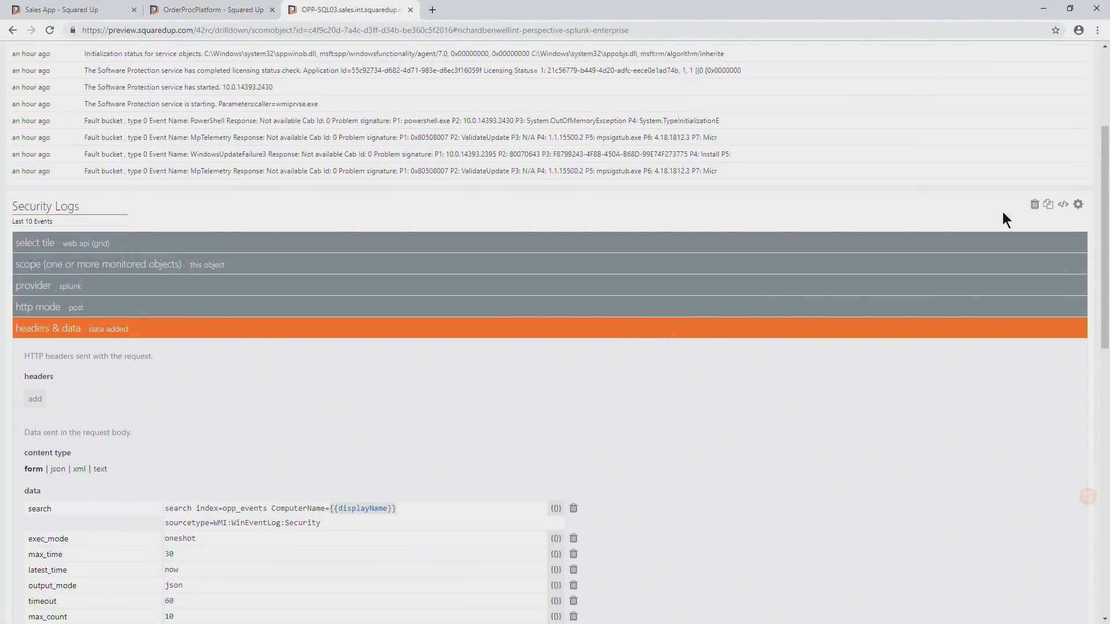
click(1064, 205)
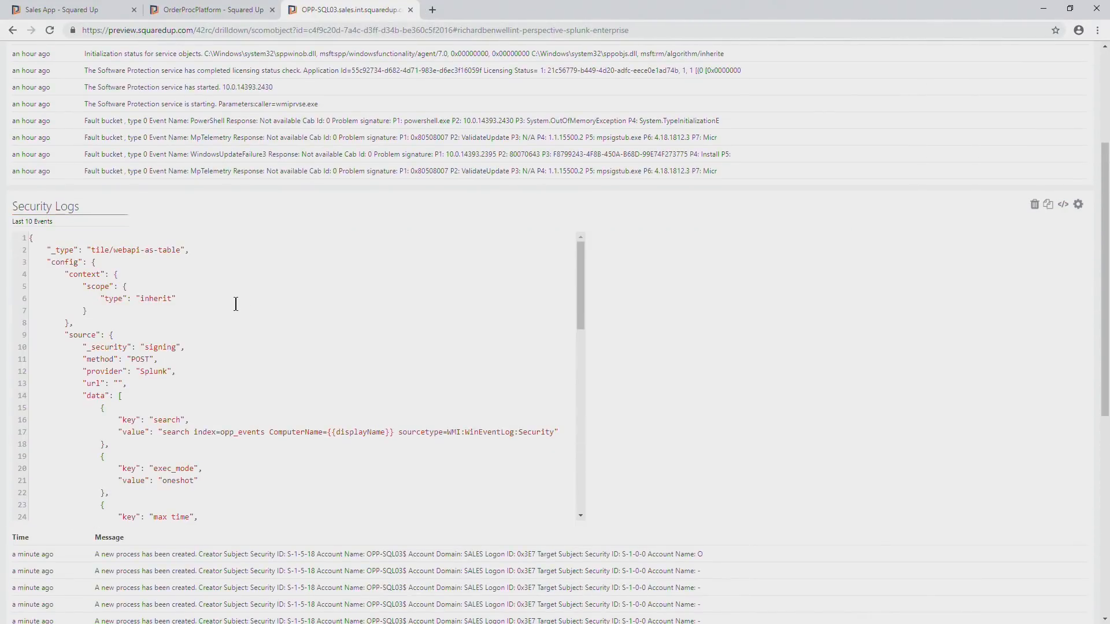
key(ctrl+a)
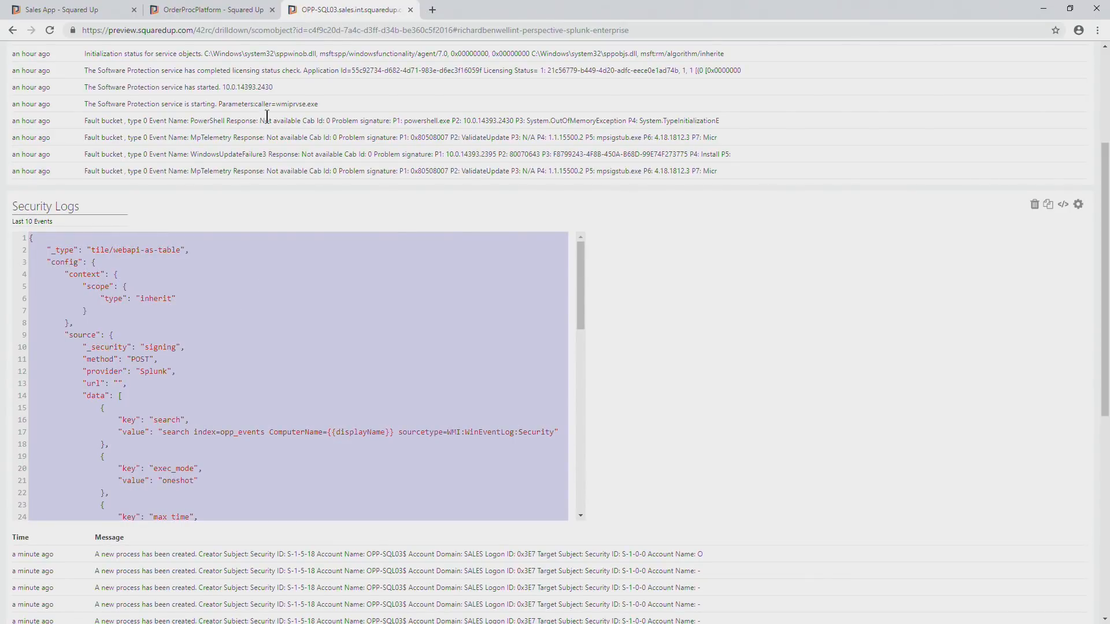
Return to the Sales App and add a new perspective titled "Security logs".
click(203, 13)
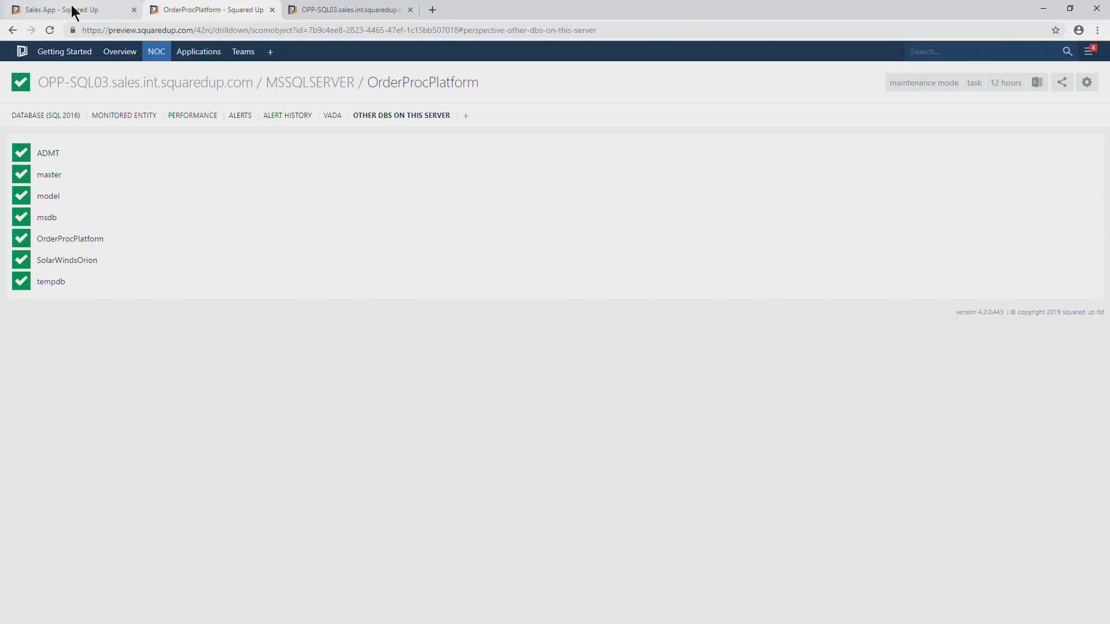
click(76, 10)
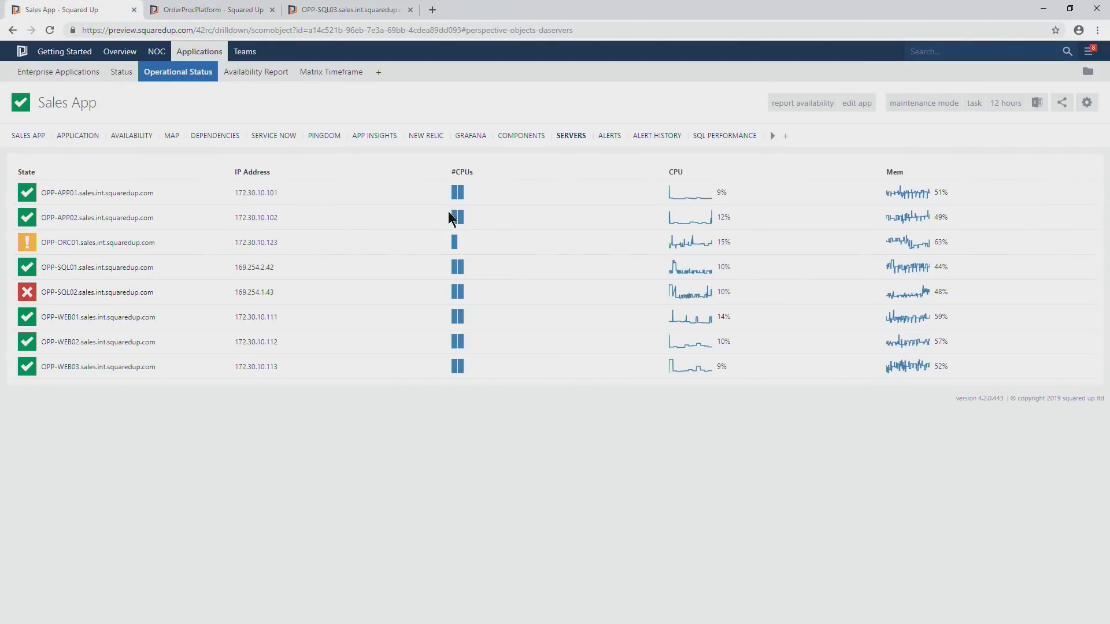
click(785, 135)
drag(100, 223, 3, 219)
text(S)
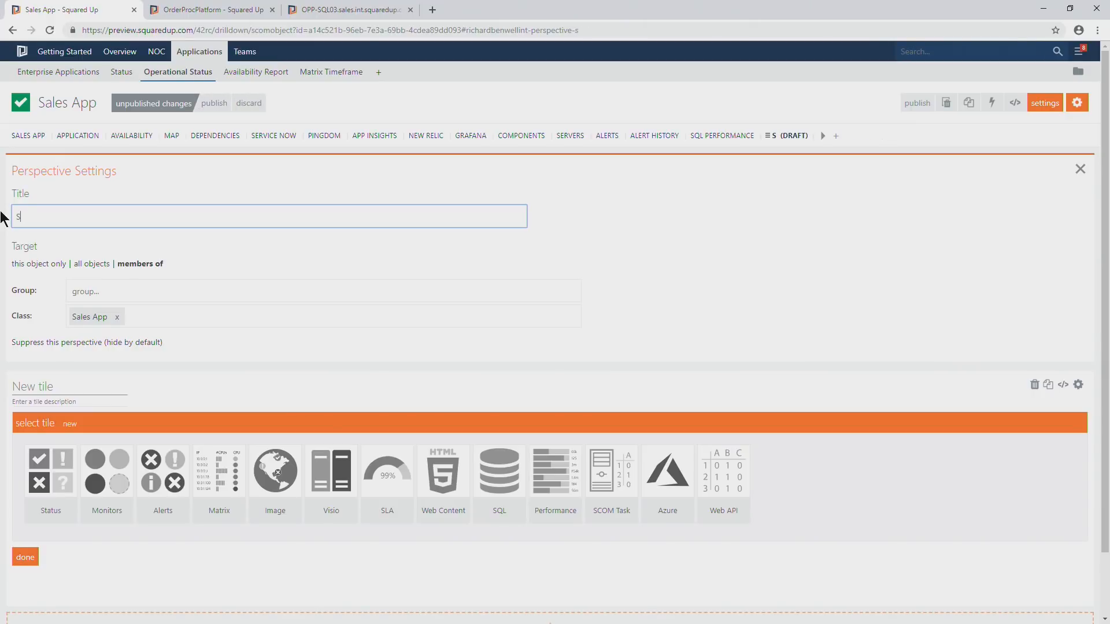
text(plun)
key(ctrl+a)
text(Security logs)
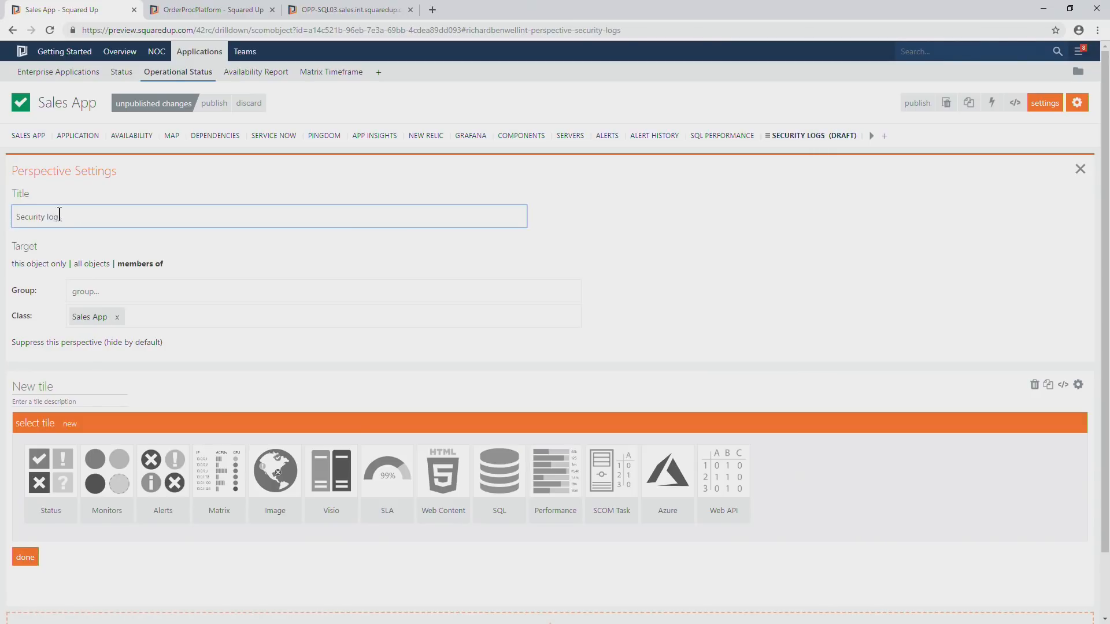
Target the Security logs perspective at the Enterprise Application (v1) class instead of Sales App, and publish it.
click(117, 317)
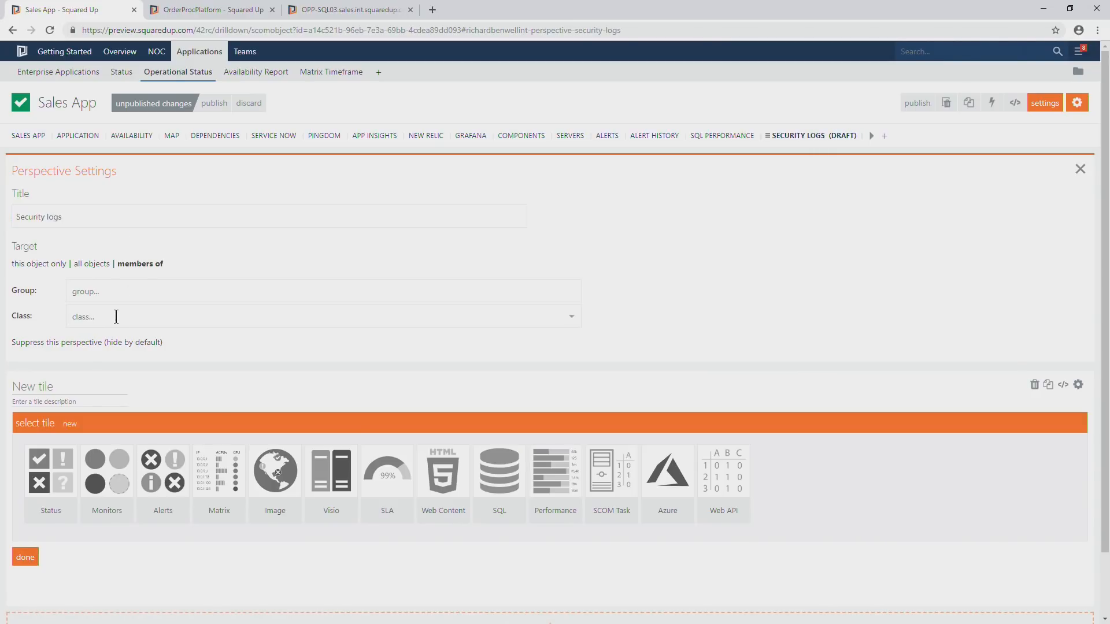
click(116, 316)
click(113, 357)
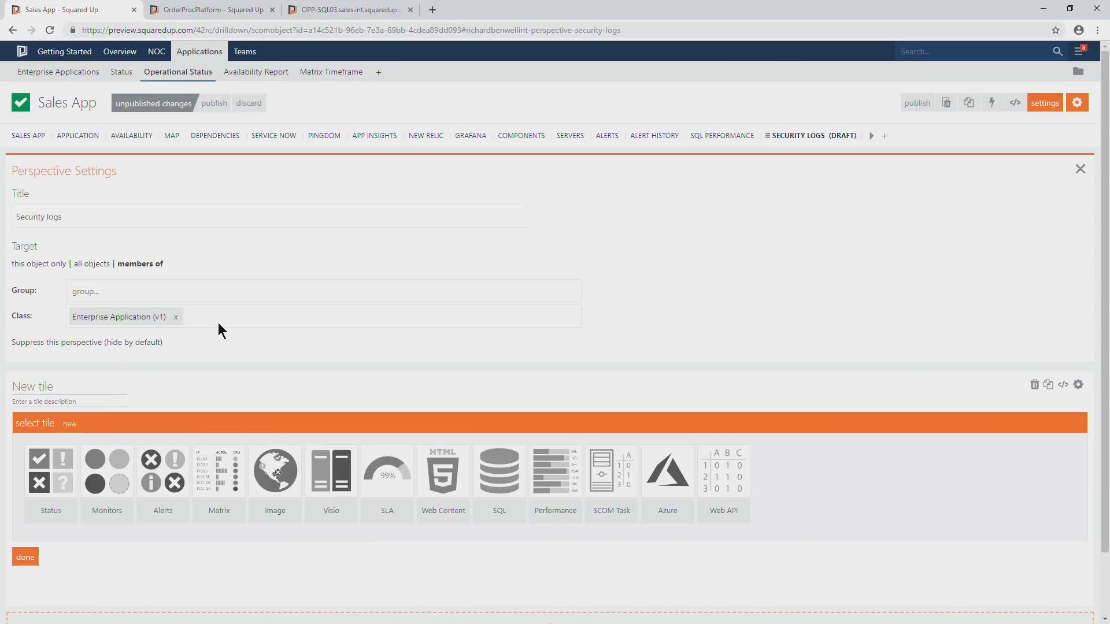
click(222, 113)
click(1087, 102)
click(1088, 168)
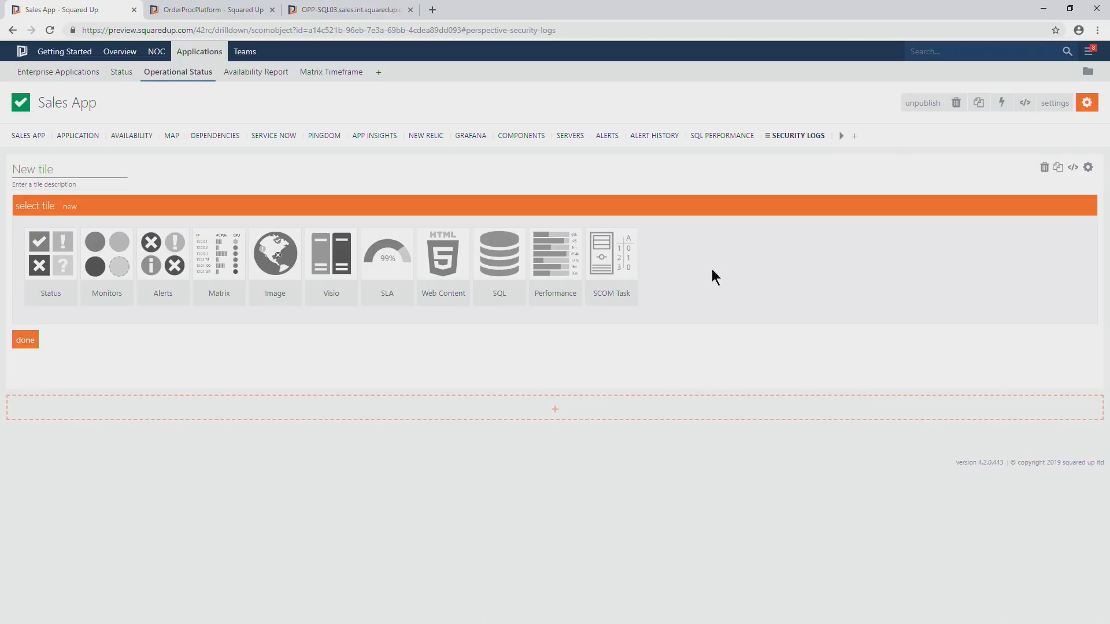
Replace the new tile's JSON configuration with the copied Security Logs tile configuration and apply the changes.
click(444, 266)
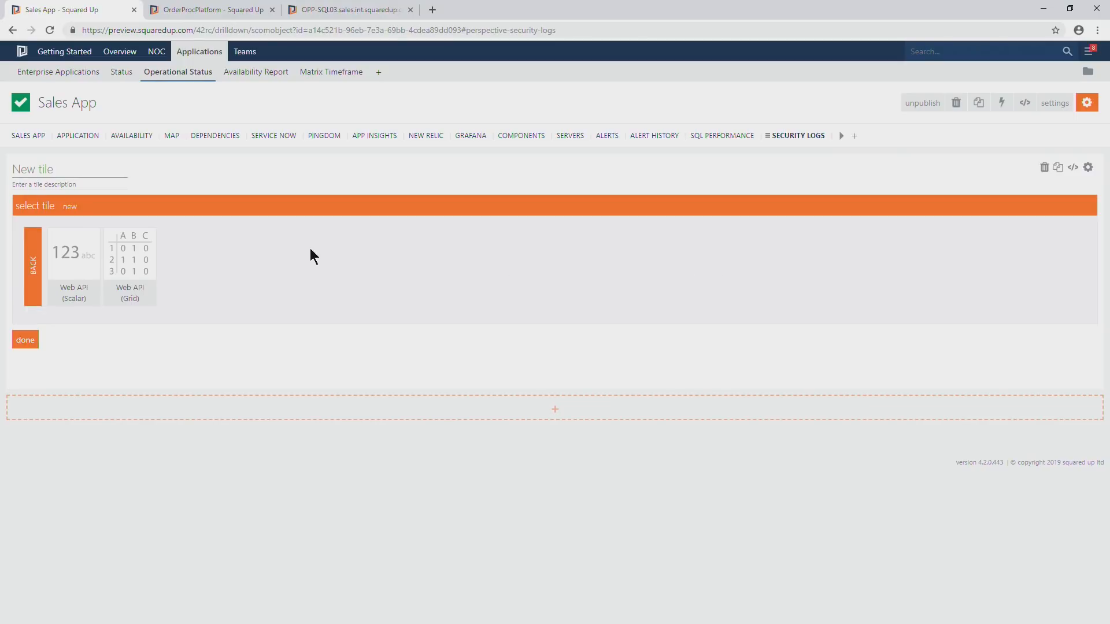
click(1074, 167)
key(ctrl+a)
key(ctrl+v)
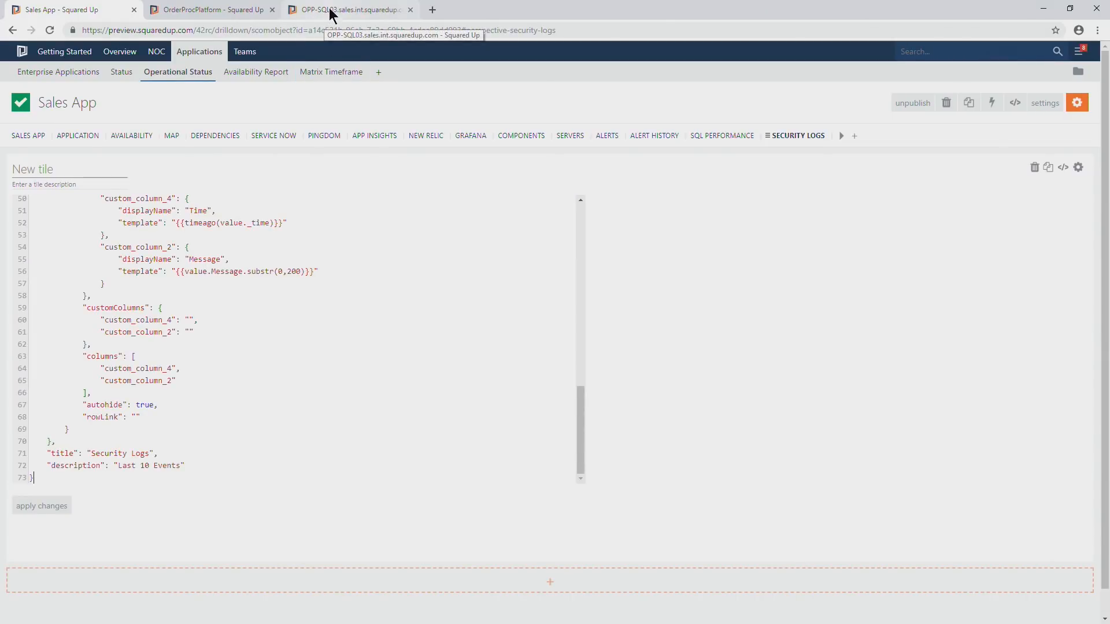
scroll(185, 358, up, 7)
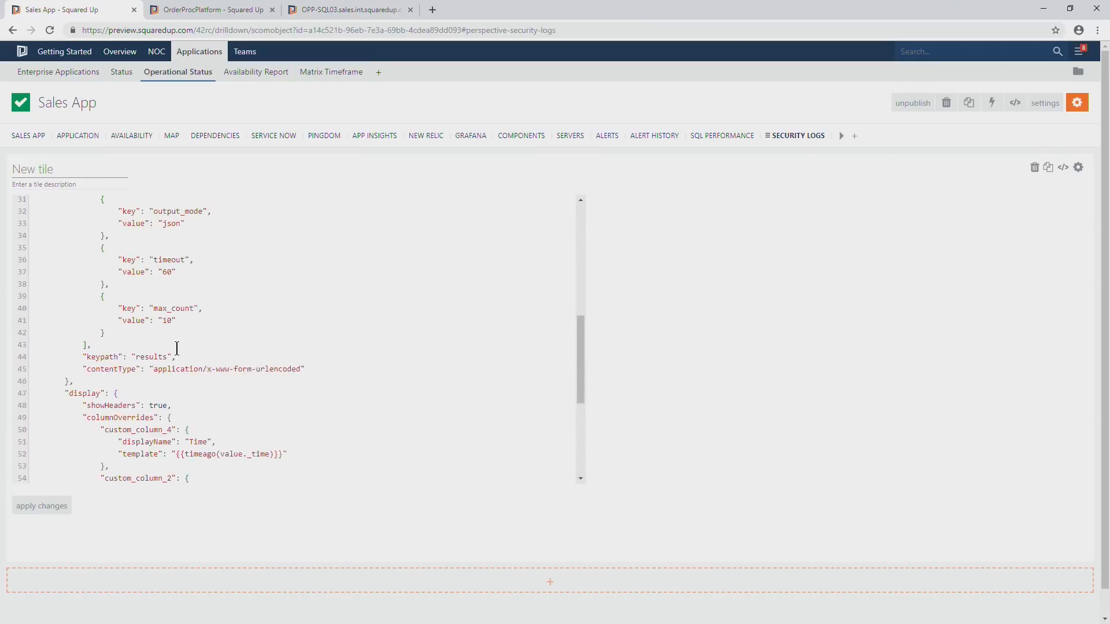
scroll(154, 359, down, 3)
click(42, 506)
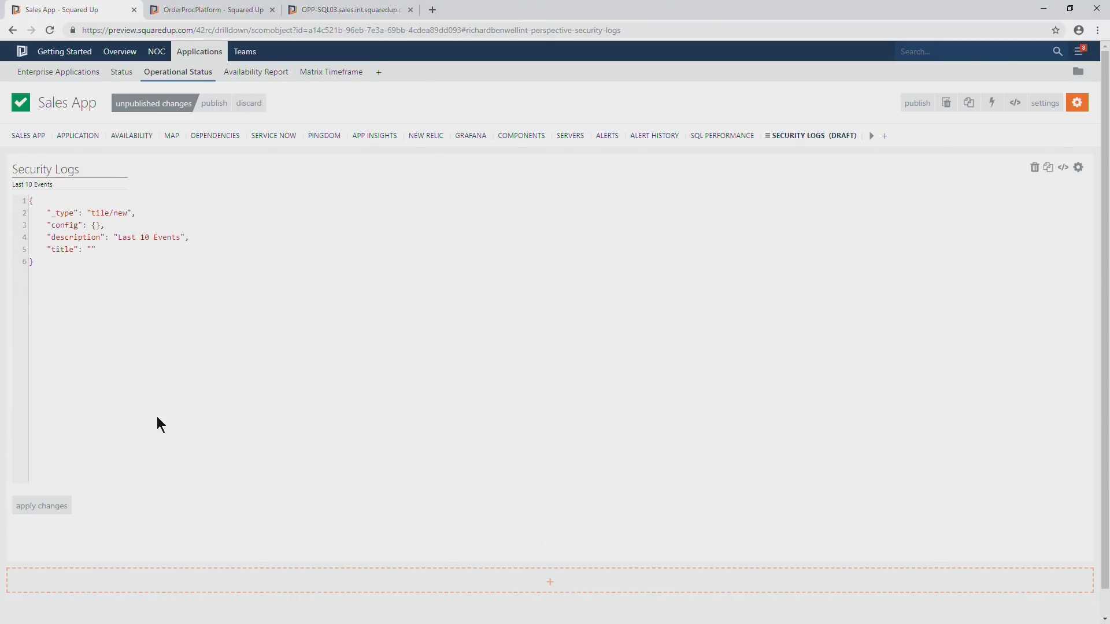
Open the Security Logs tile's settings and scope it to This / Sales App Map / SQL / Windows Computer.
click(1078, 167)
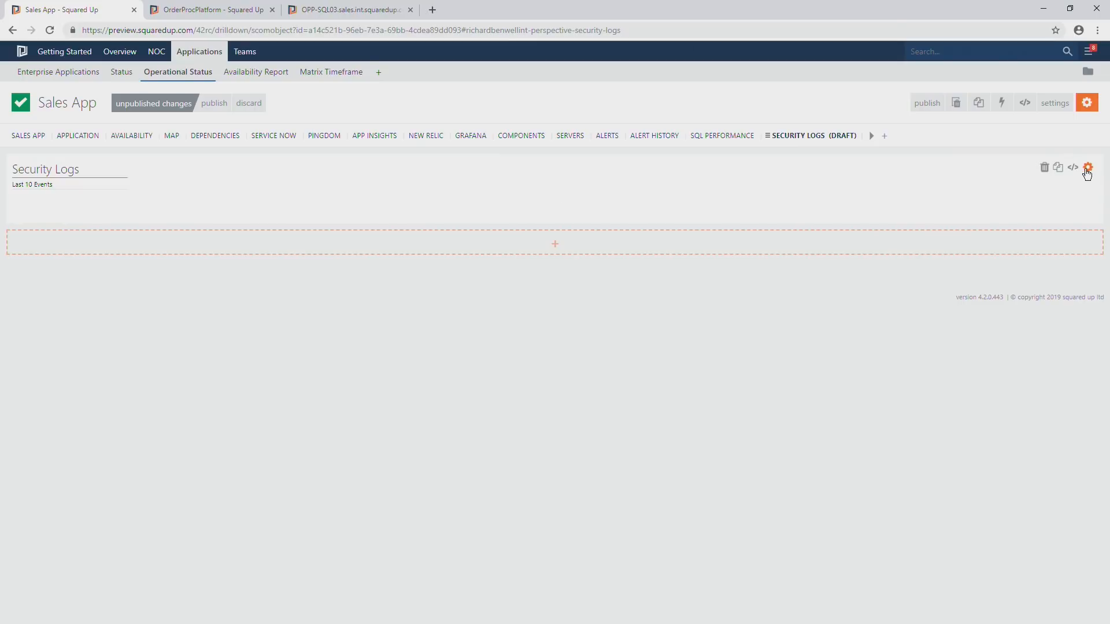
click(1074, 169)
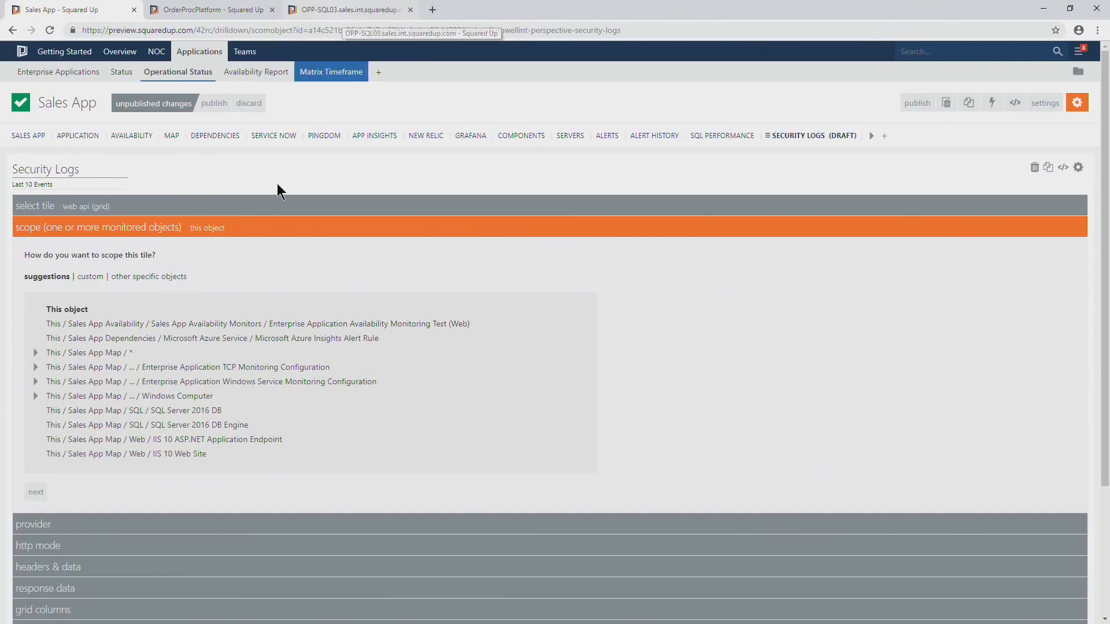
scroll(121, 351, down, 1)
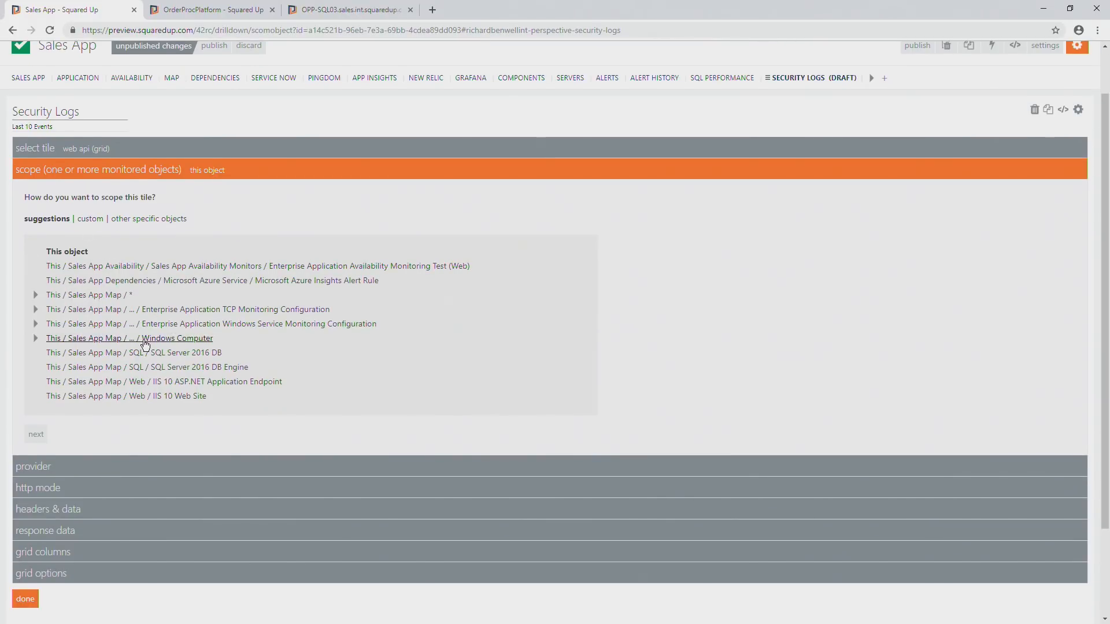
click(90, 340)
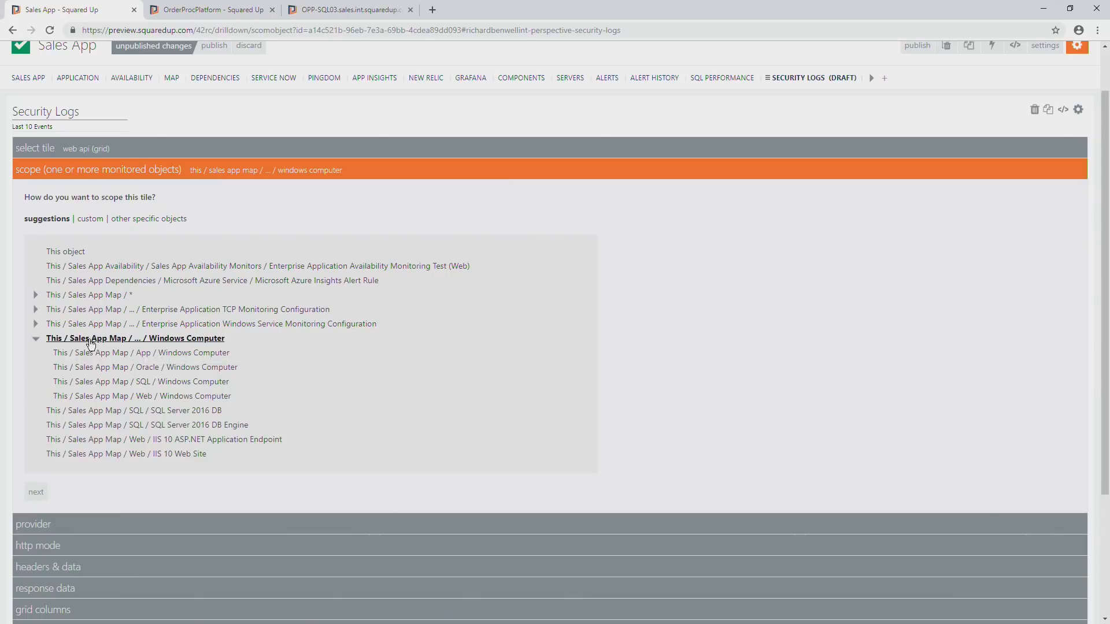
click(125, 383)
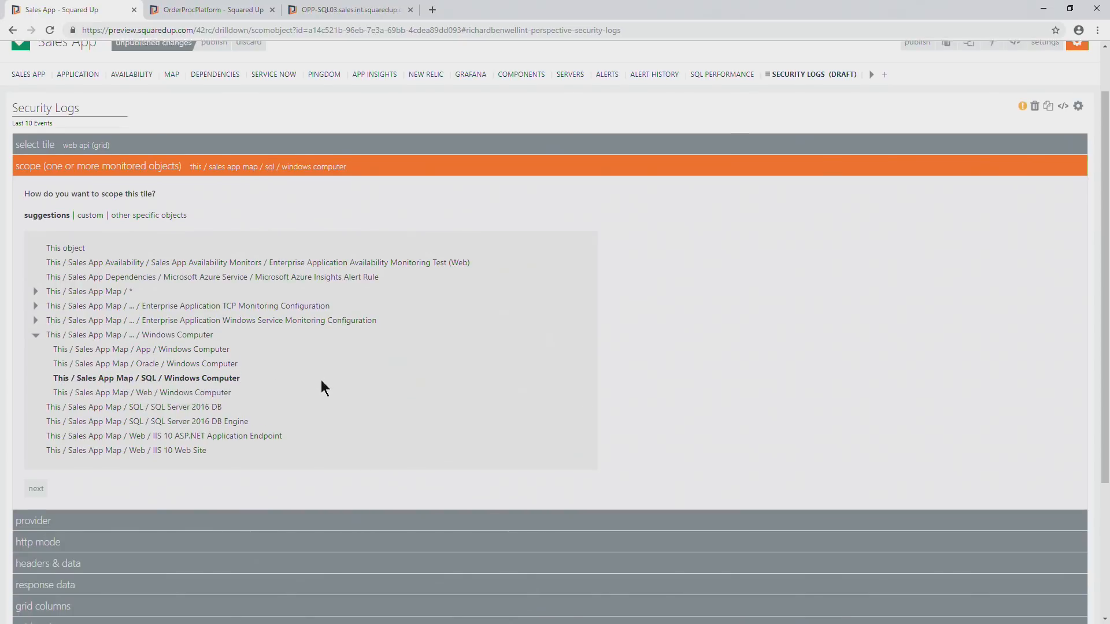
scroll(321, 381, down, 2)
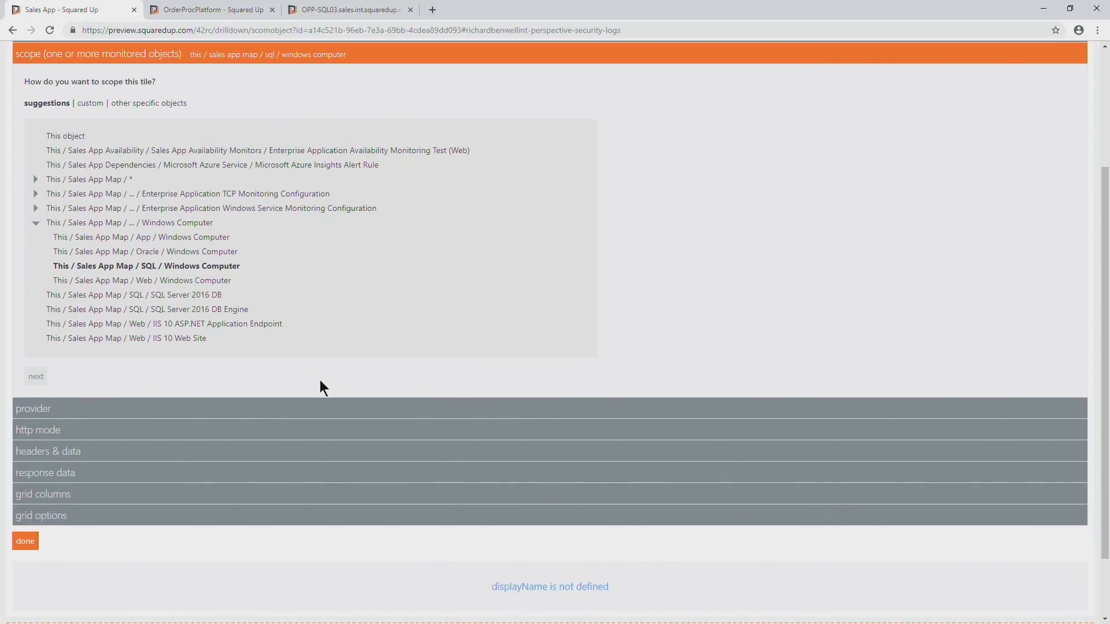
click(38, 379)
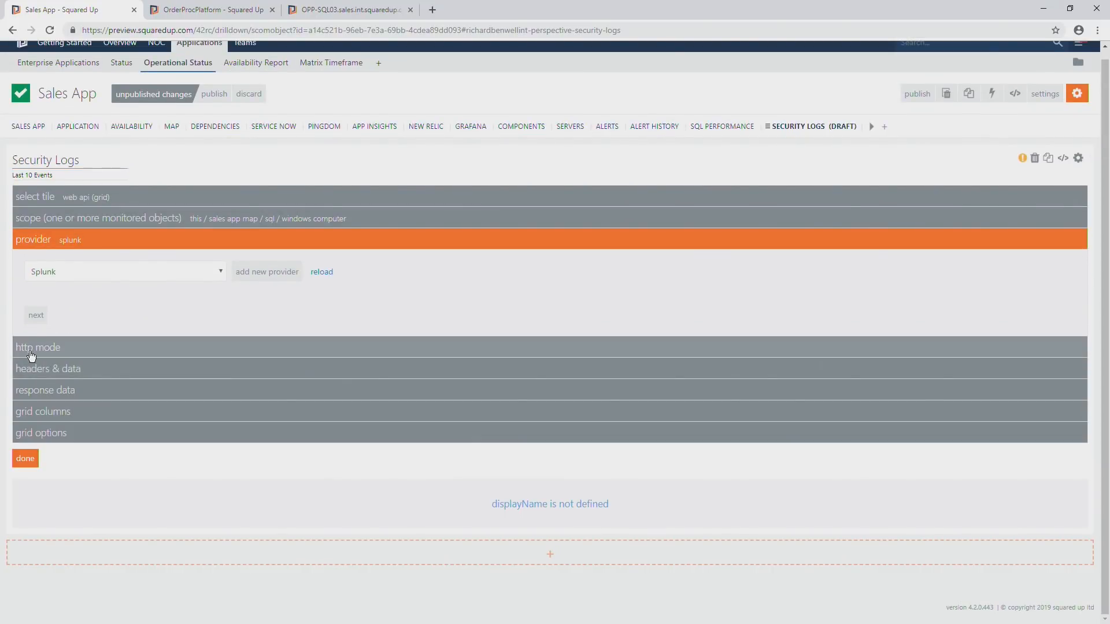
Keep the Splunk provider and post method, and remove {{displayName}} from the ComputerName condition in the request body's search query.
click(36, 315)
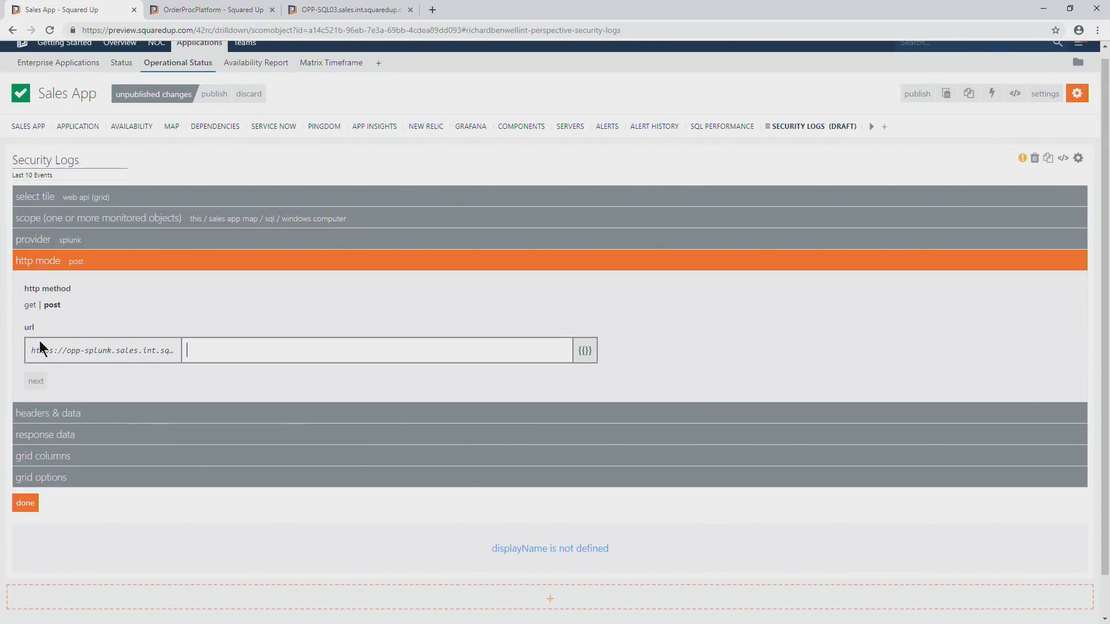
click(37, 381)
scroll(204, 405, down, 5)
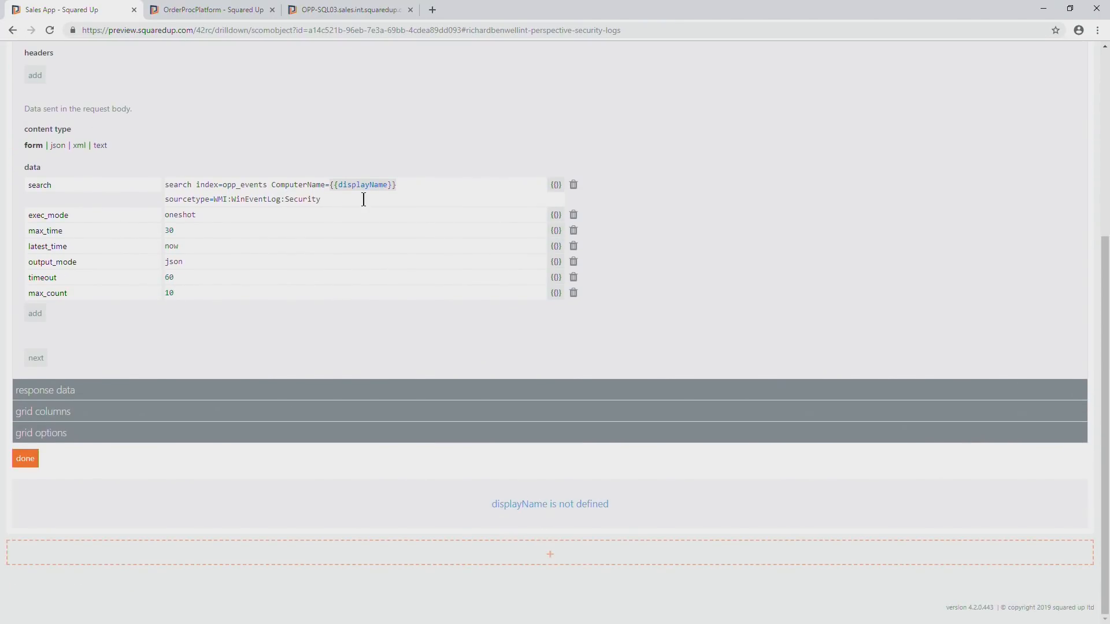
scroll(364, 199, up, 4)
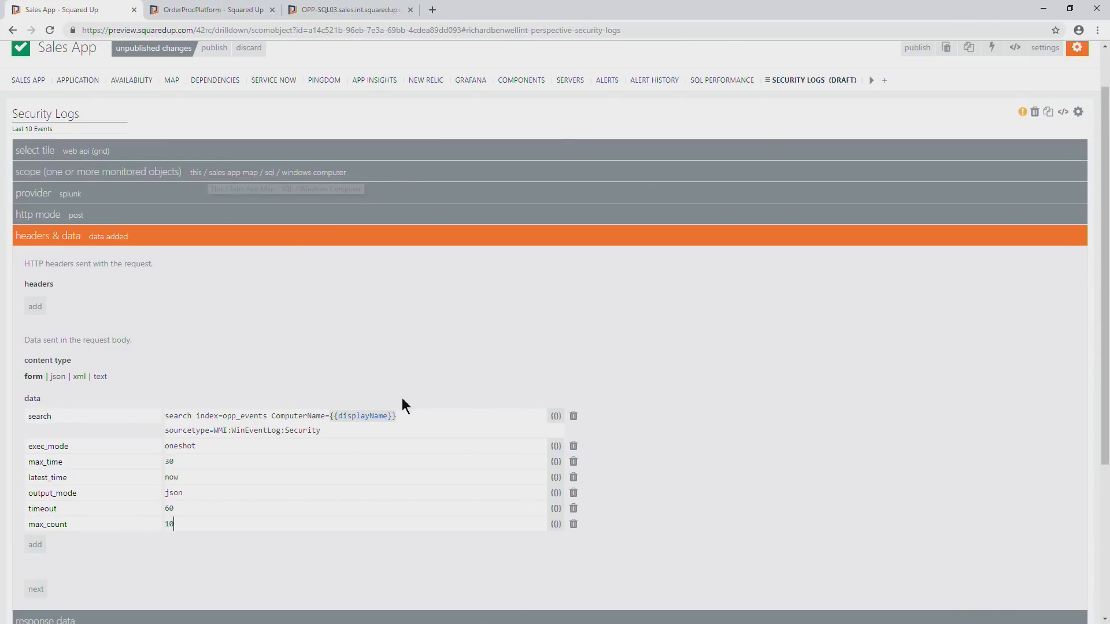
click(408, 417)
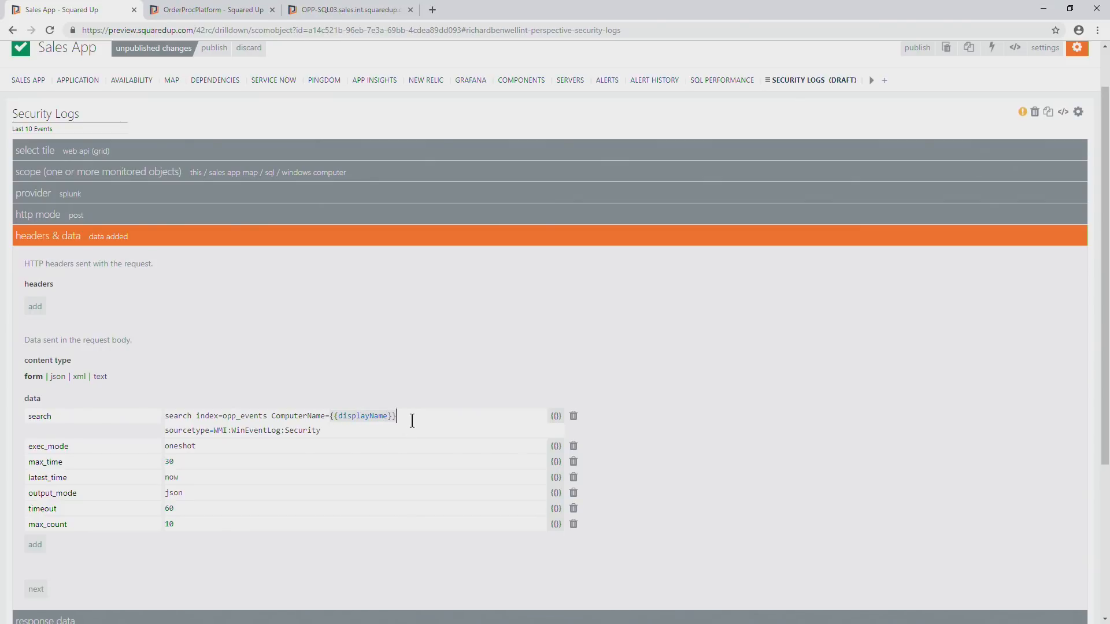
key(ctrl+plus)
key(ctrl+plus)
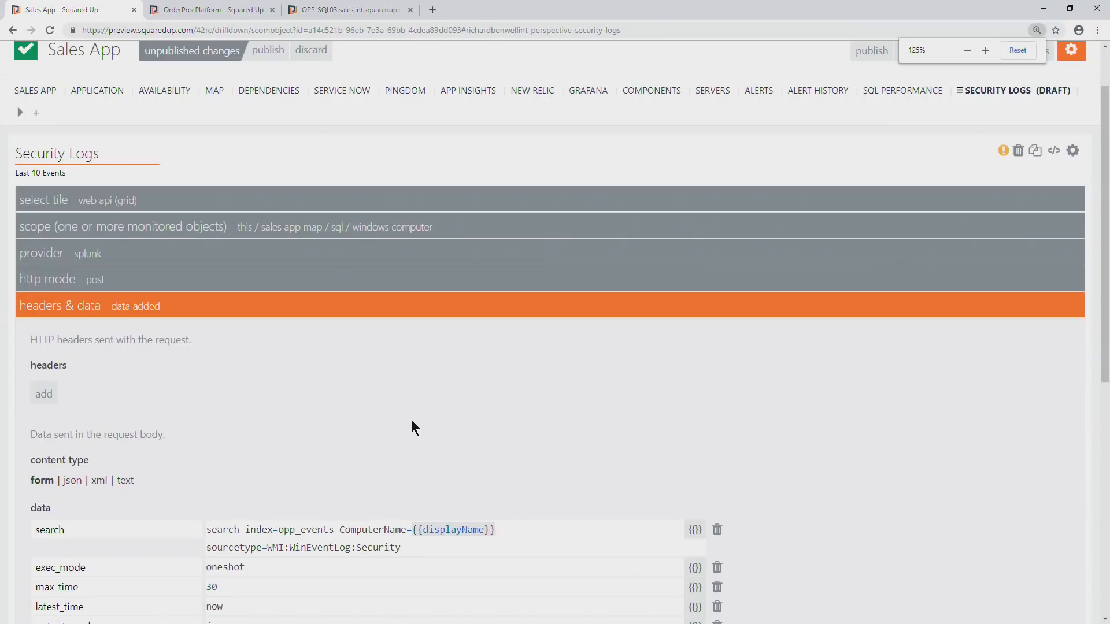
scroll(411, 420, down, 3)
key(ctrl+plus)
scroll(416, 418, down, 2)
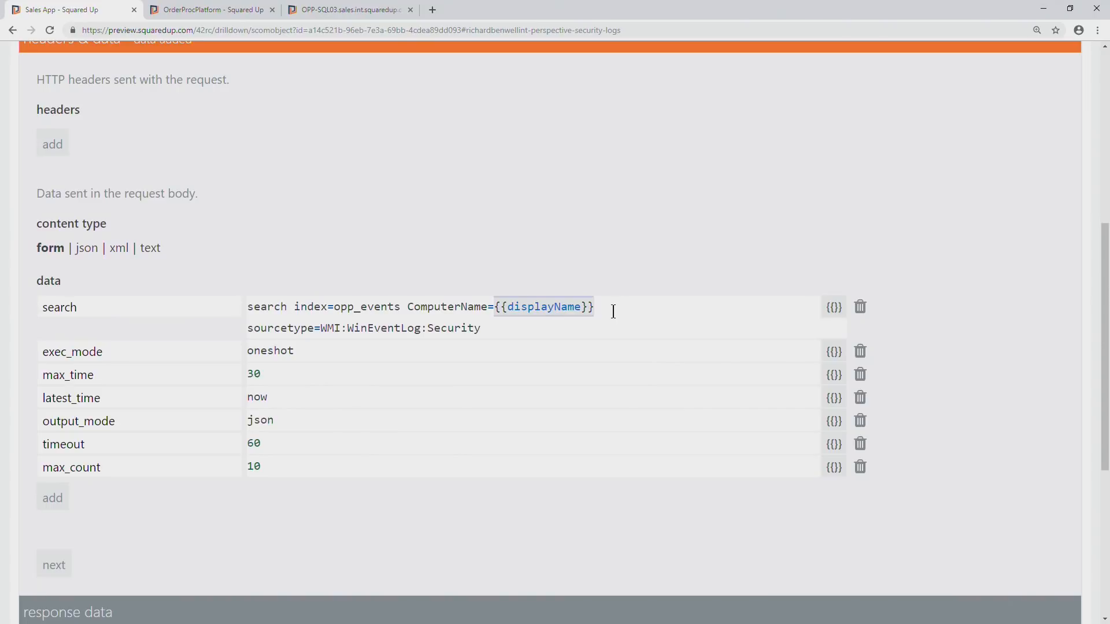
key(BackSpace)
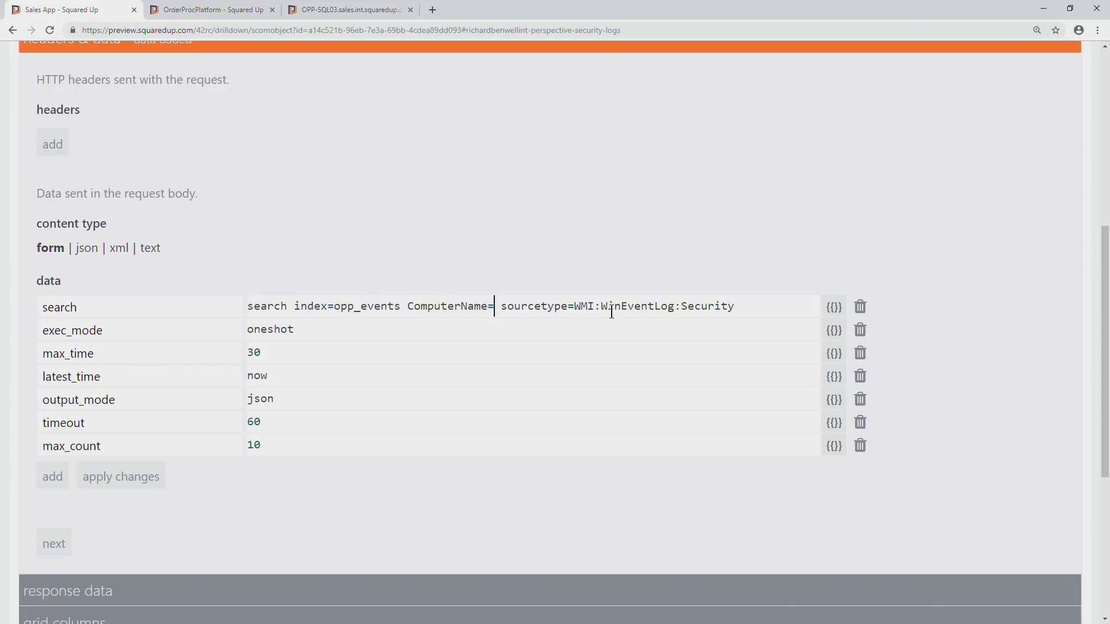
Change the query's computer condition to ComputerName IN ({{scope.map(item => '"'+item.displayName+'"').join(',')}}) by inserting the suggested dynamic value.
text({{)
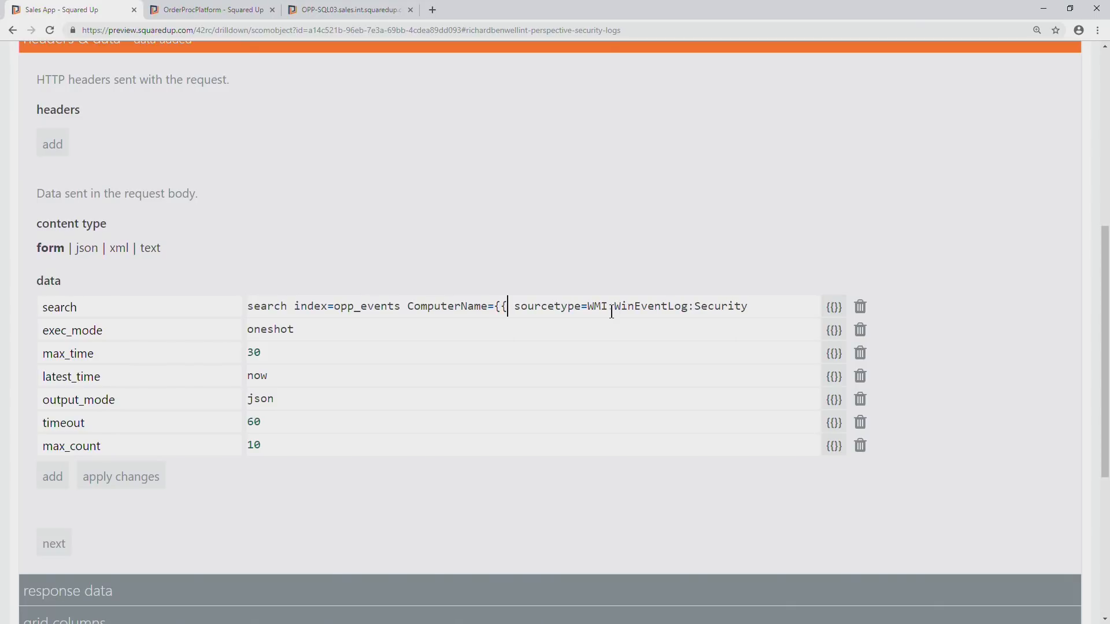
click(835, 310)
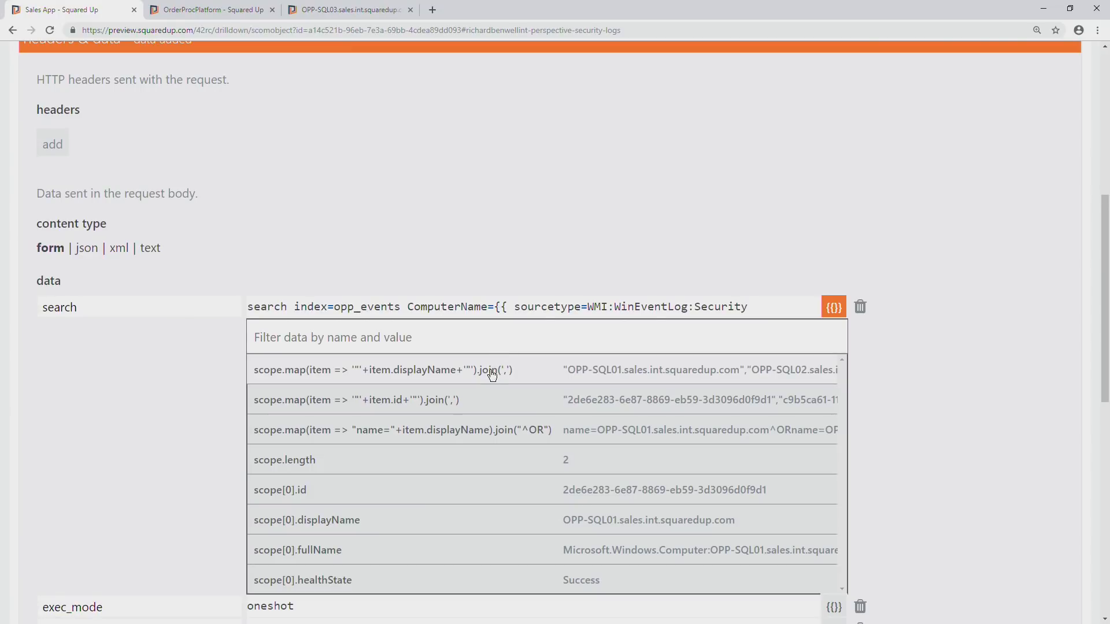
click(506, 312)
key(BackSpace)
key(BackSpace)
key(BackSpace)
text(IN )
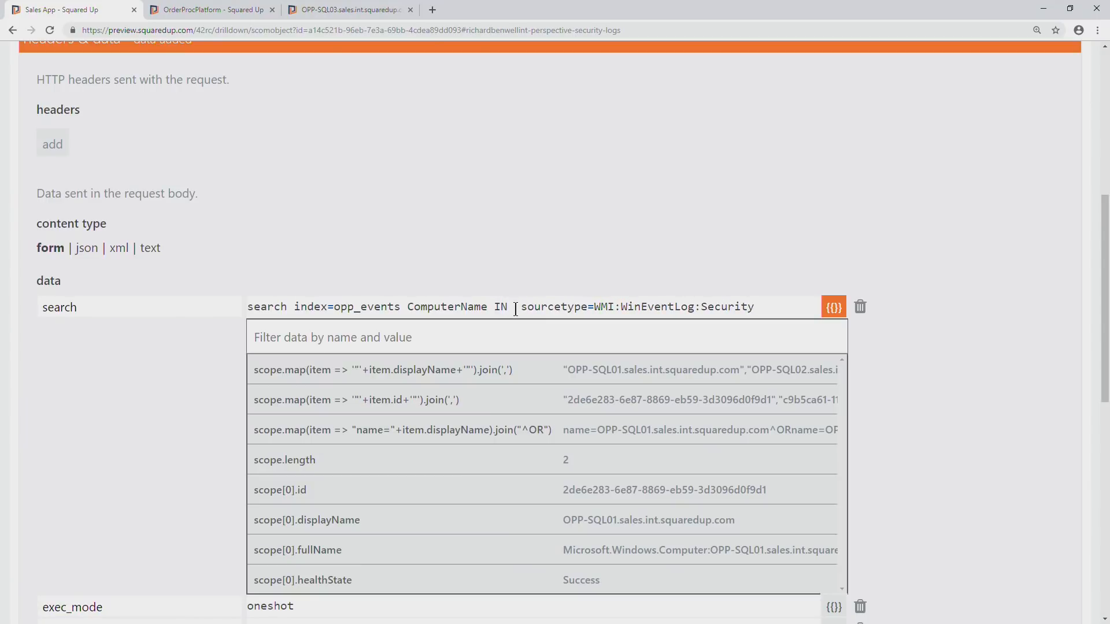
text(())
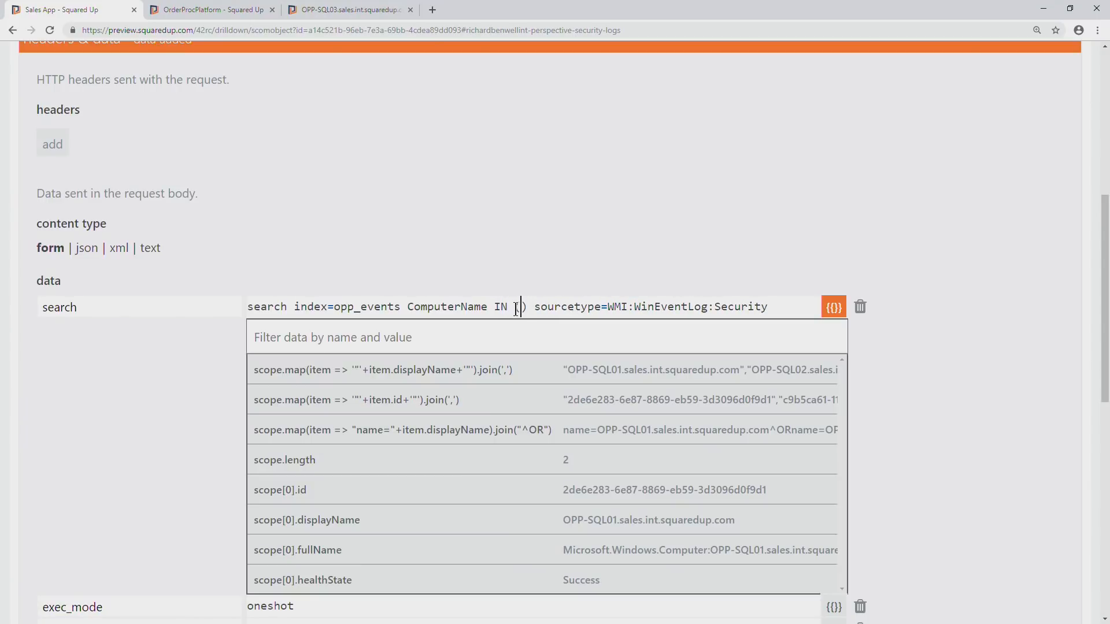
key(Left)
text({{)
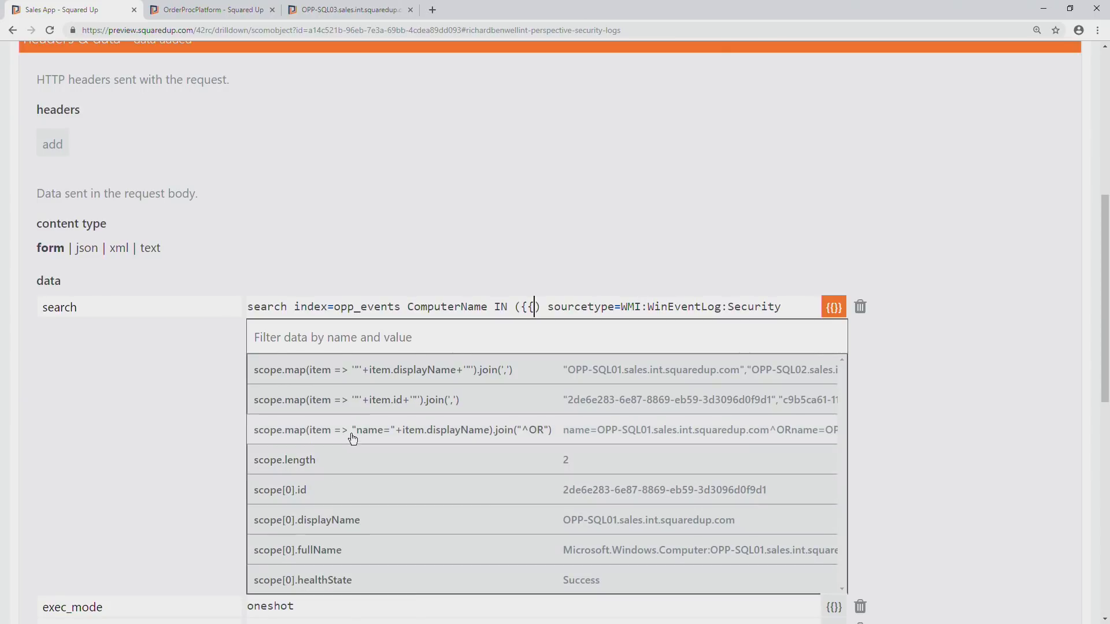
click(400, 370)
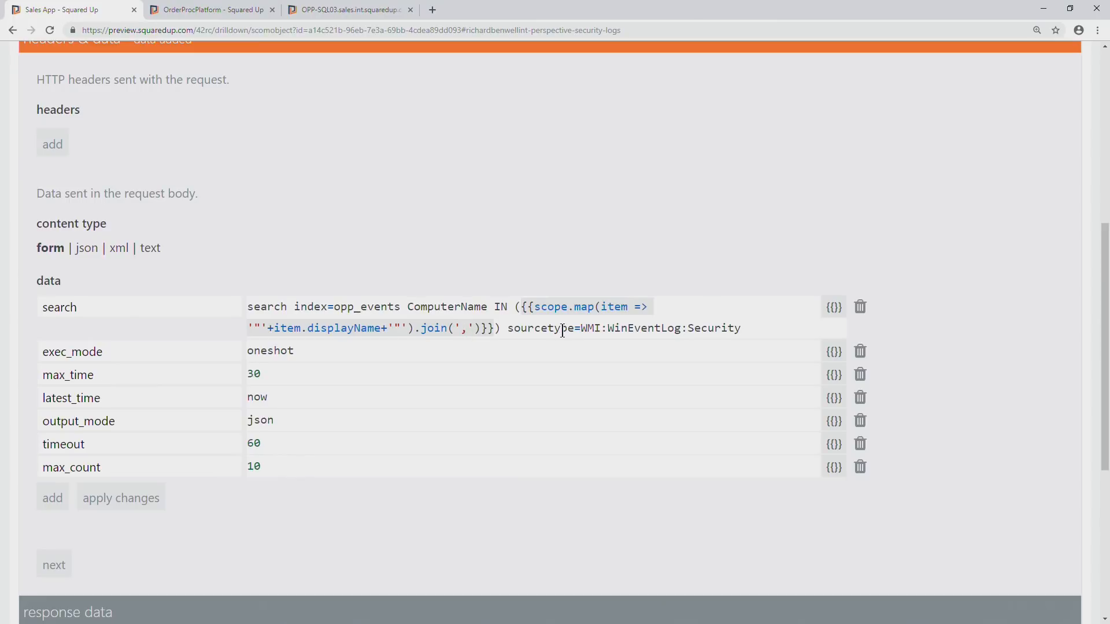
Try a semicolon as the join separator in the scope.map expression, and restore the comma.
key(BackSpace)
text(;)
key(BackSpace)
text(,)
Apply the edited search query and finish configuring the Security Logs tile.
scroll(439, 263, down, 2)
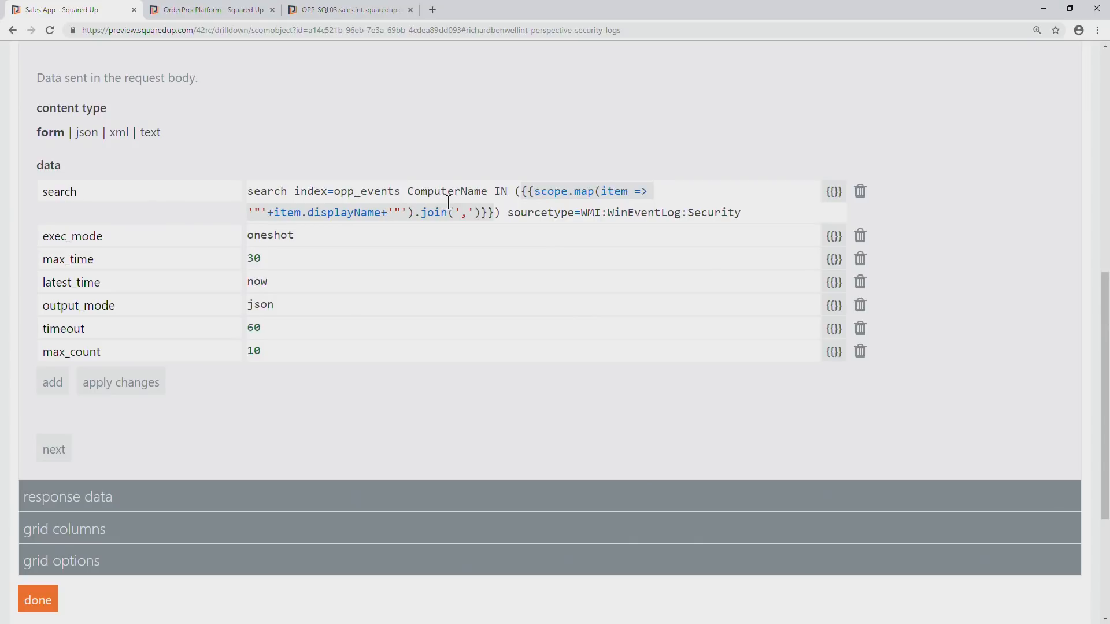
scroll(401, 329, down, 1)
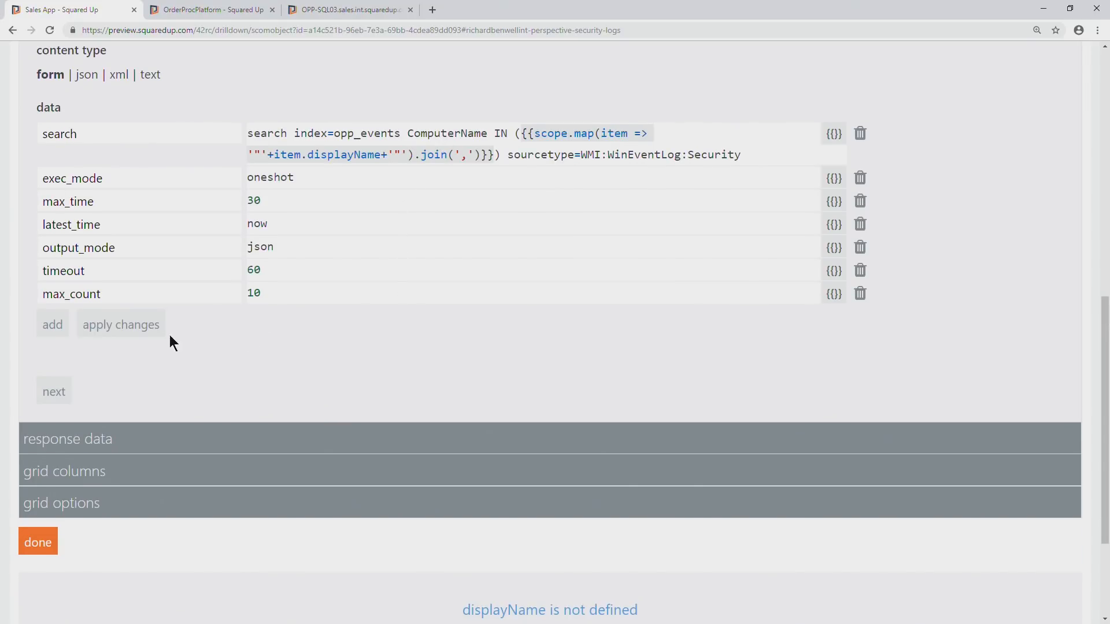
click(136, 329)
scroll(320, 332, down, 3)
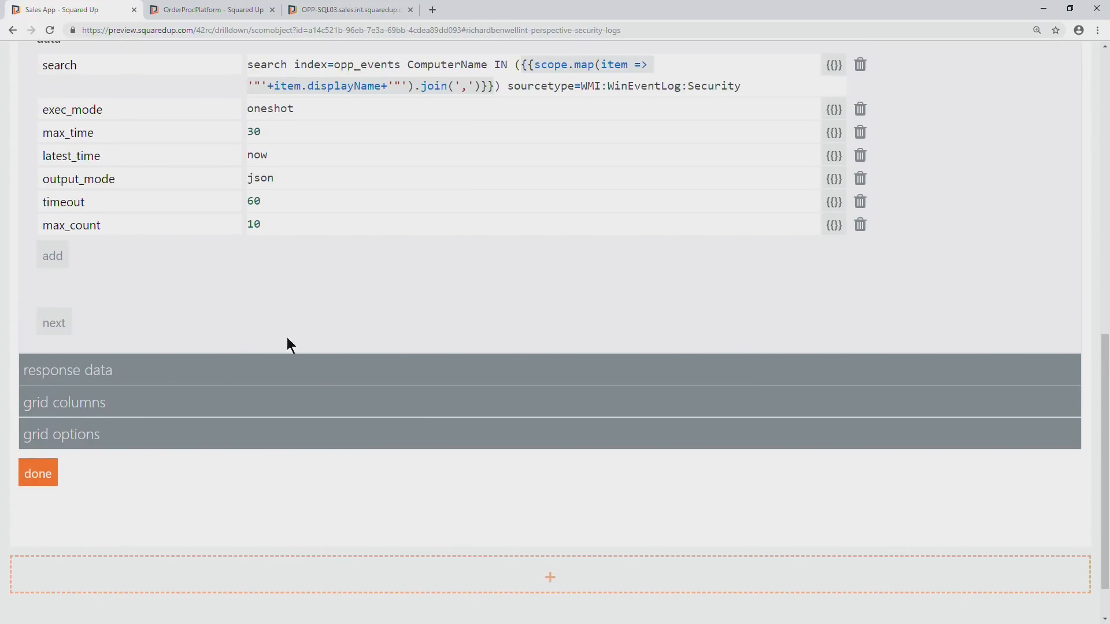
click(48, 482)
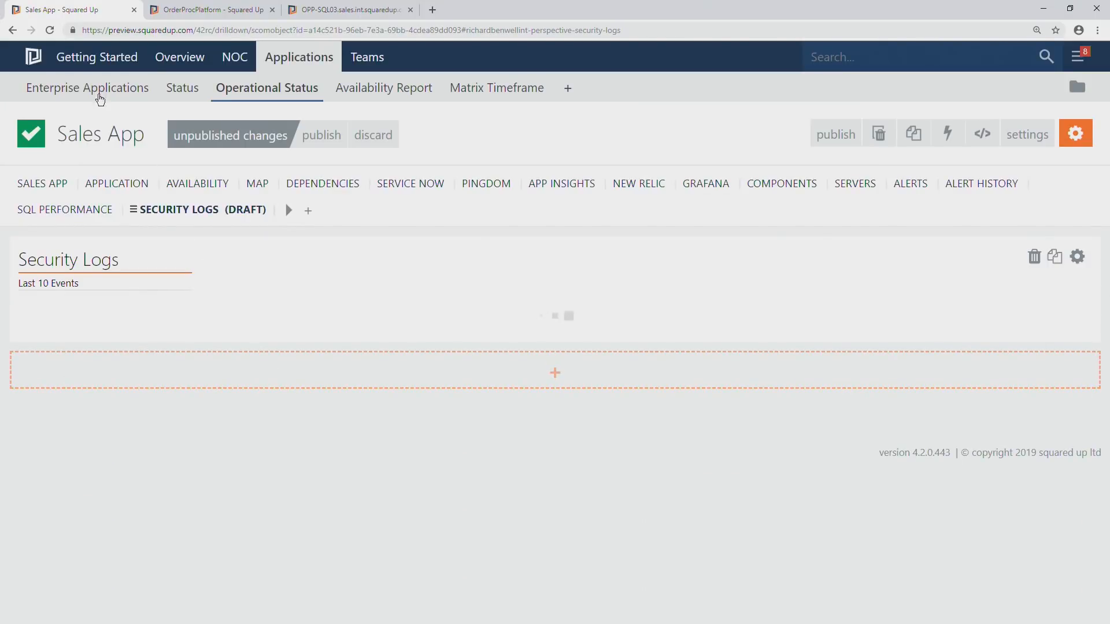
Reload the Security logs perspective and reopen the Security Logs tile's settings for editing.
click(50, 30)
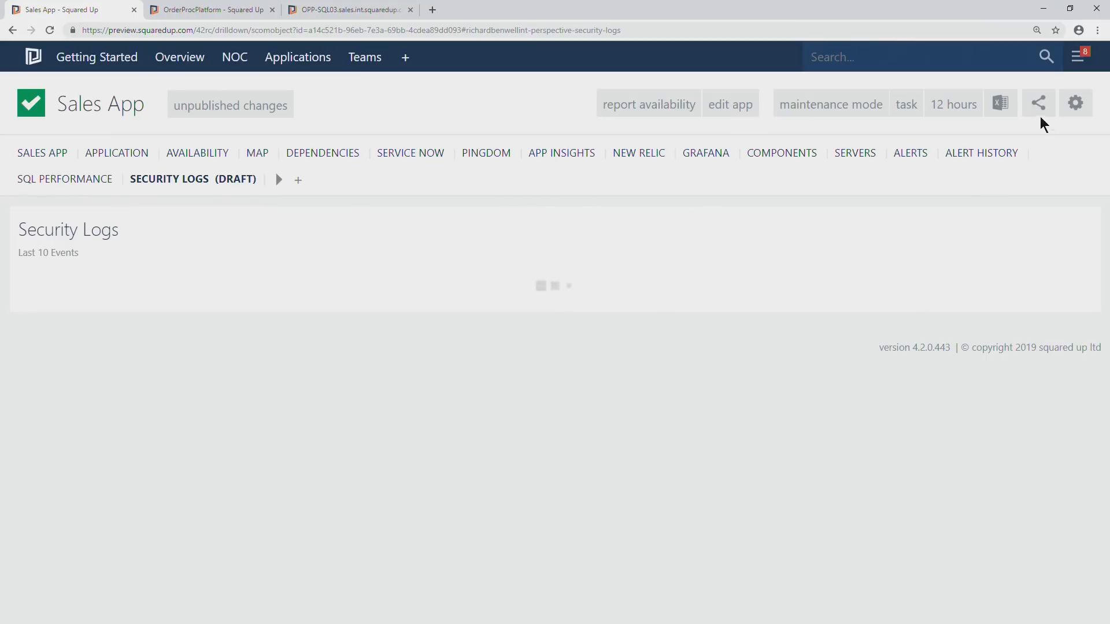
click(1073, 109)
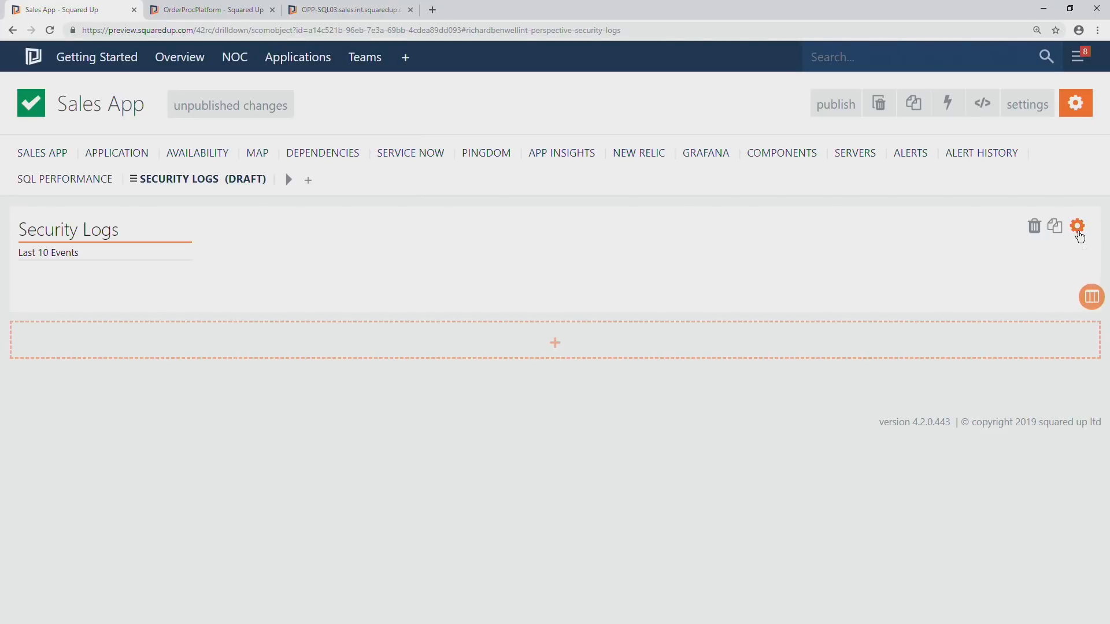
click(1078, 231)
Widen the tile's scope to This / Sales App Map / ... / Windows Computer and collapse that entry's sub-scopes.
scroll(164, 331, down, 3)
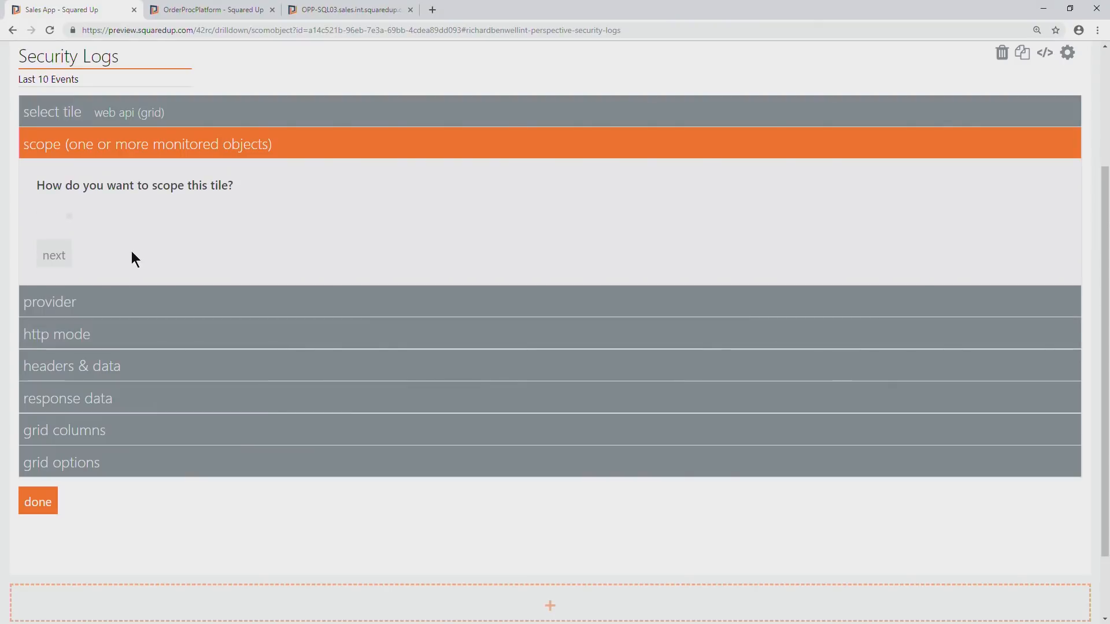
scroll(150, 336, down, 2)
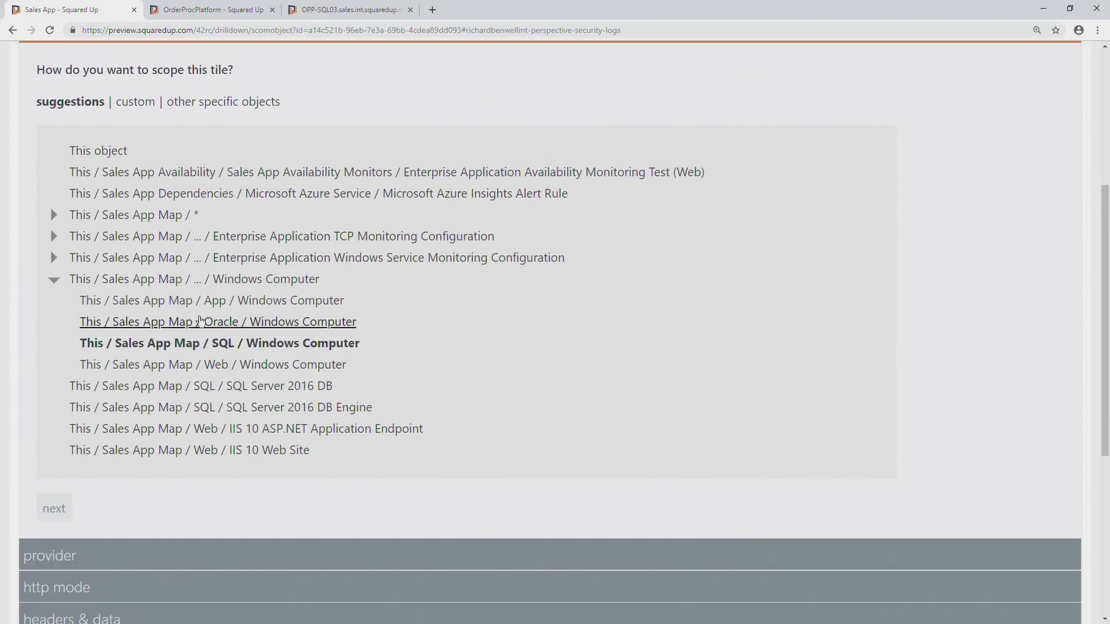
scroll(202, 327, down, 5)
scroll(235, 330, down, 2)
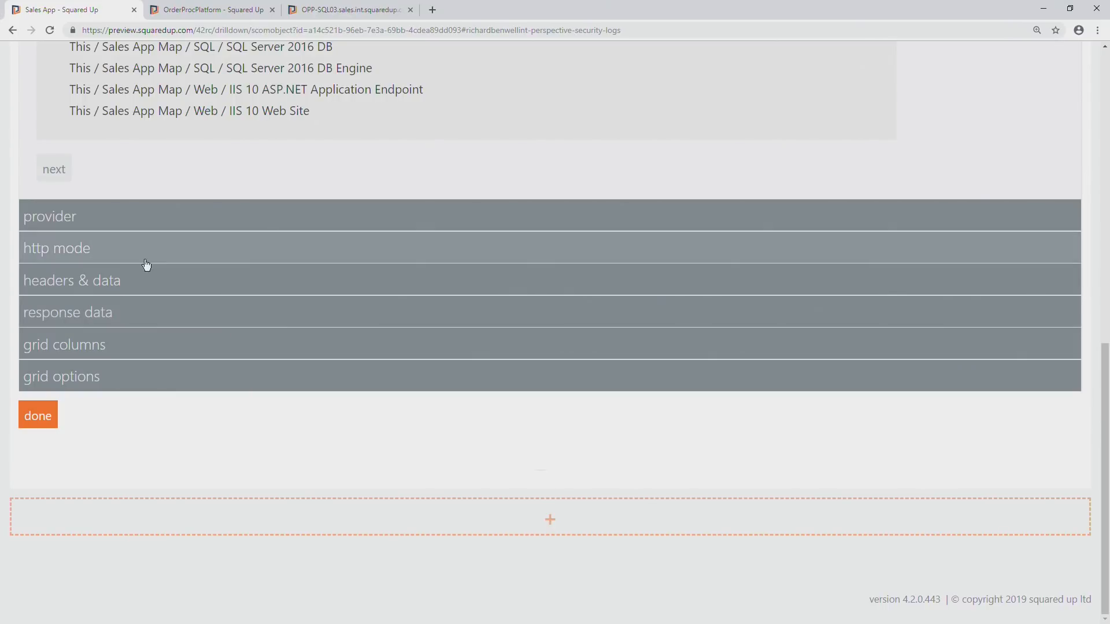
scroll(137, 255, down, 3)
scroll(133, 251, up, 6)
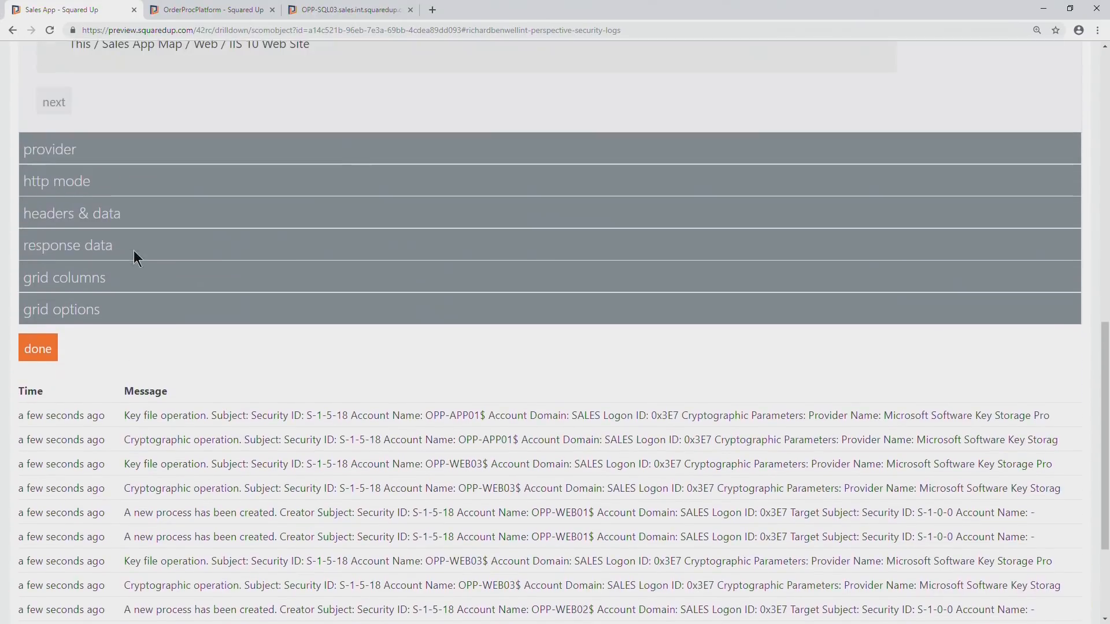
scroll(161, 103, up, 2)
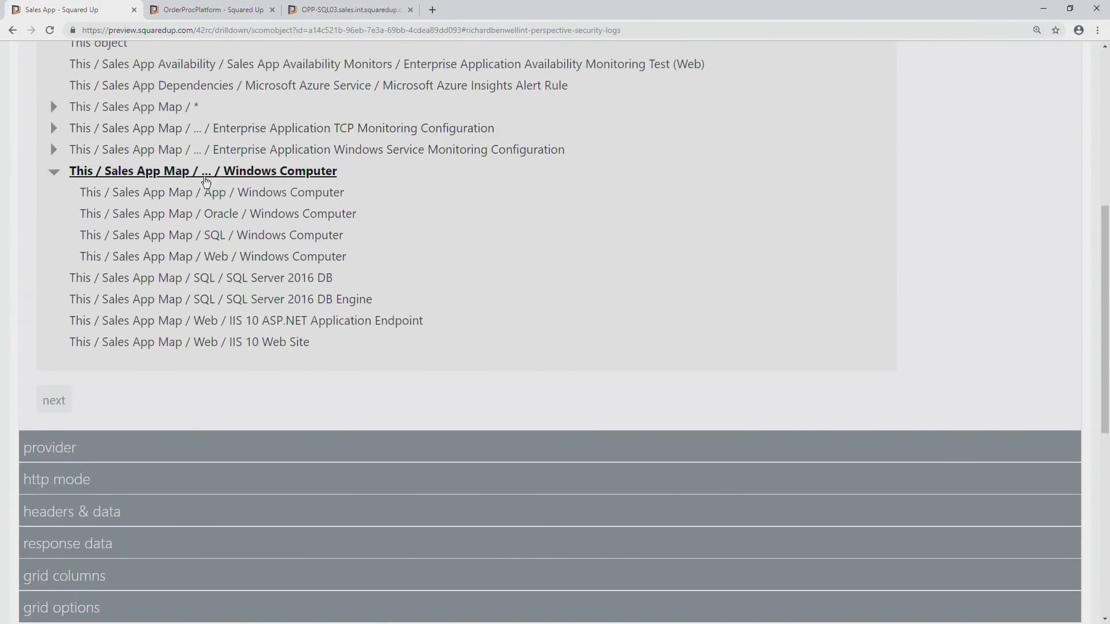
click(57, 174)
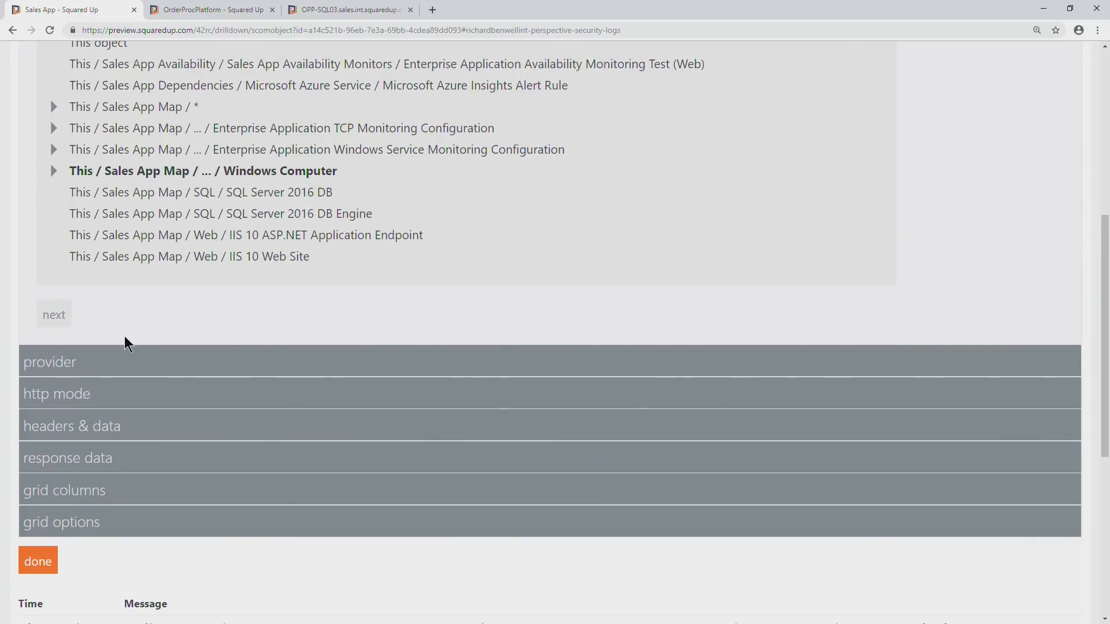
Examine which servers' security events appear in the tile preview for the selected scope.
scroll(124, 339, down, 4)
scroll(110, 295, down, 3)
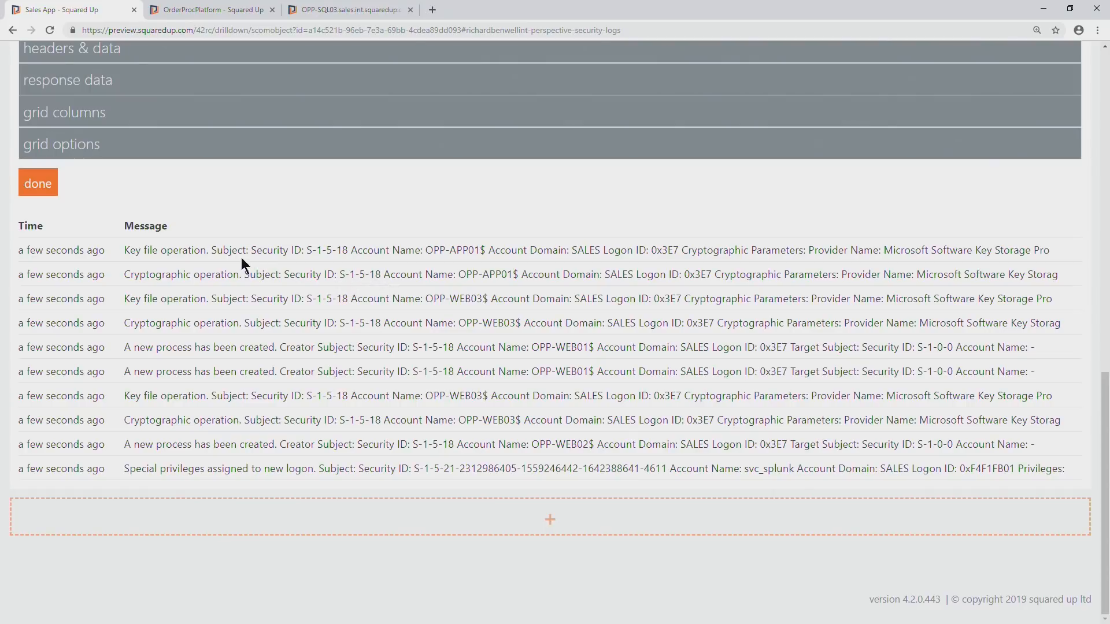
scroll(136, 178, up, 5)
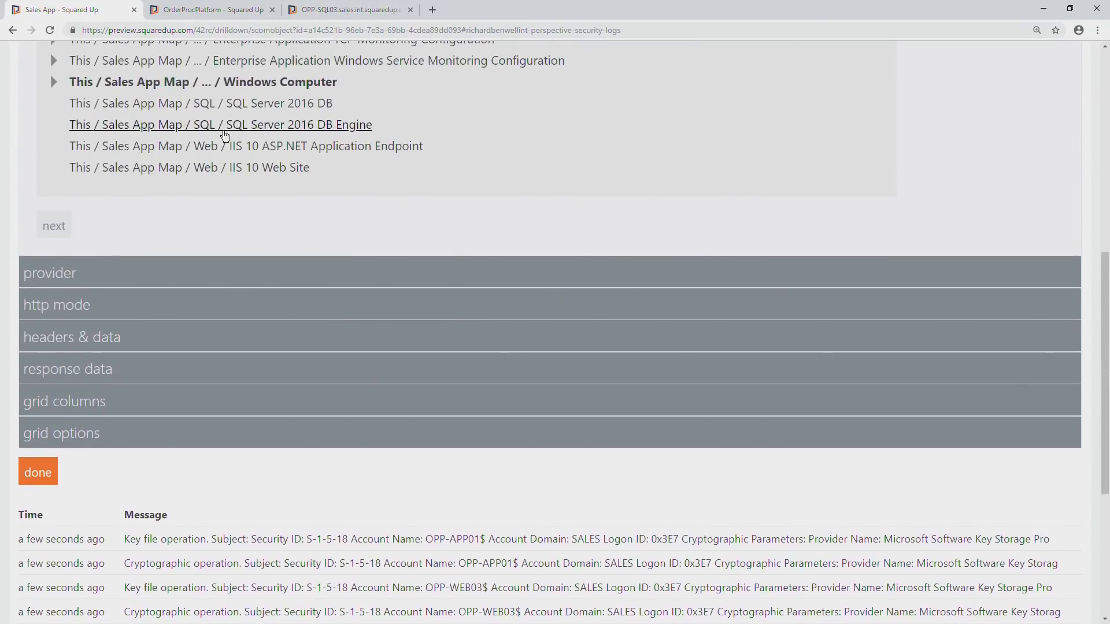
scroll(167, 240, down, 2)
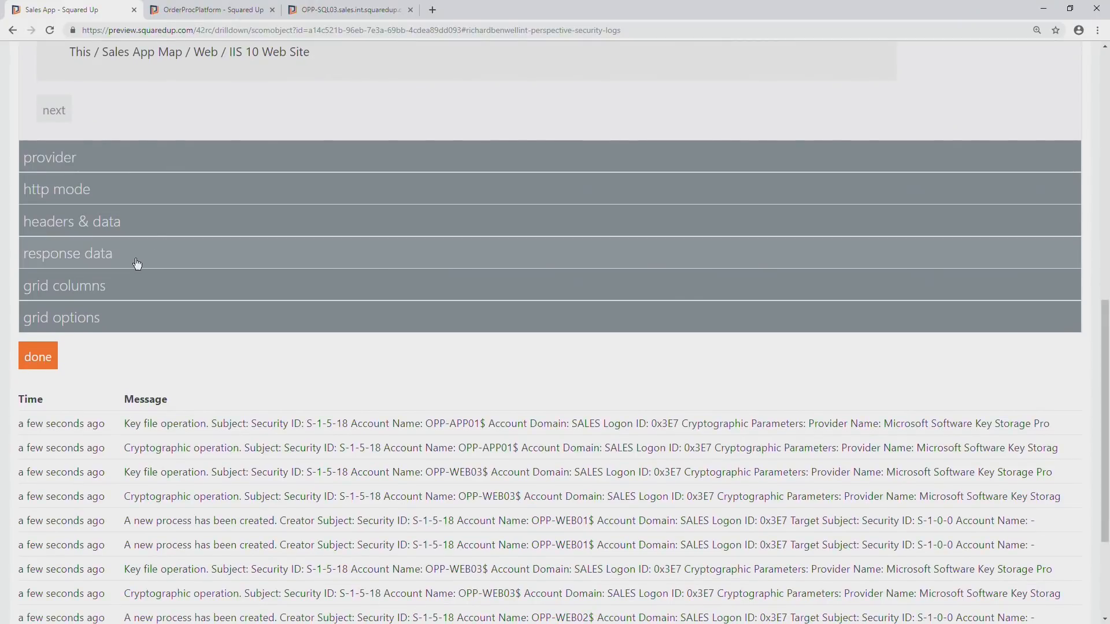
Reveal the hidden grid columns, move ComputerName ahead of Time, and make it a shown column in the Security Logs grid.
scroll(119, 295, down, 2)
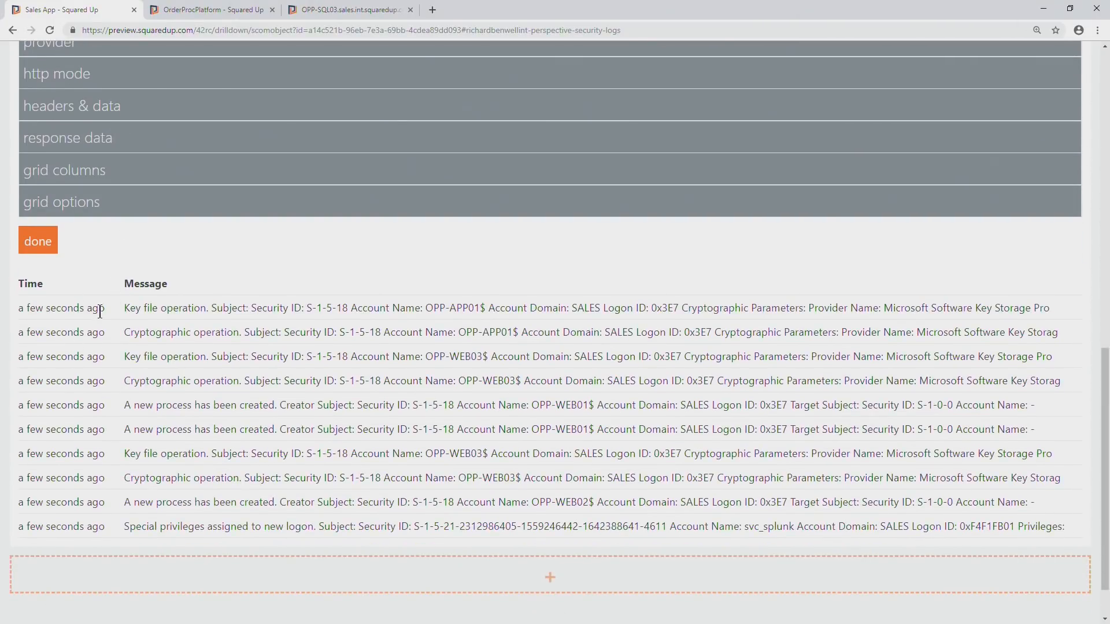
click(92, 178)
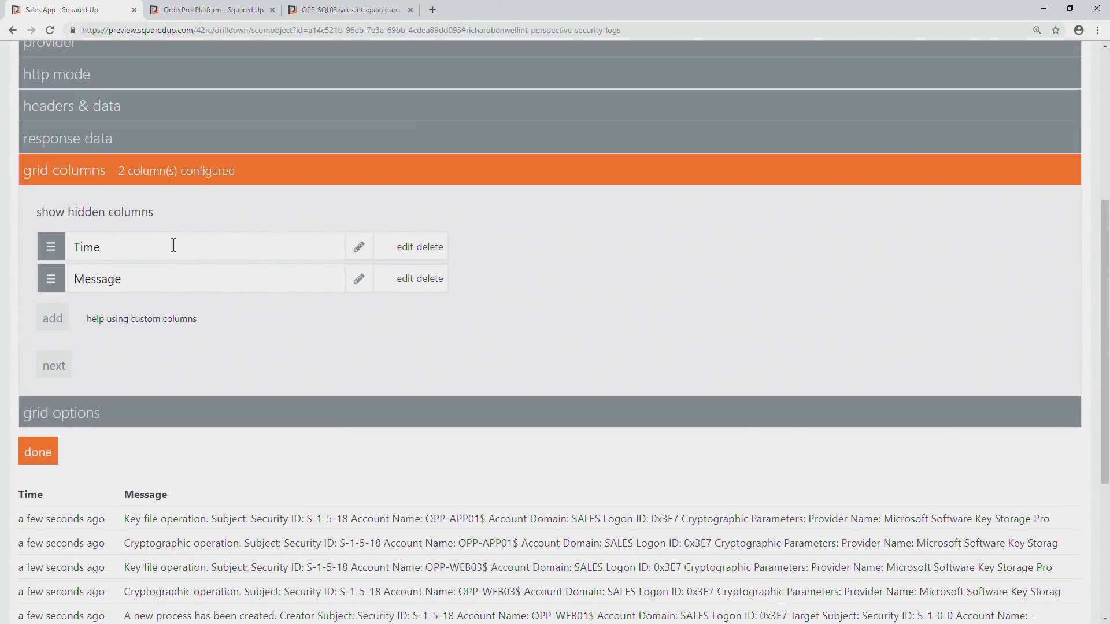
click(136, 214)
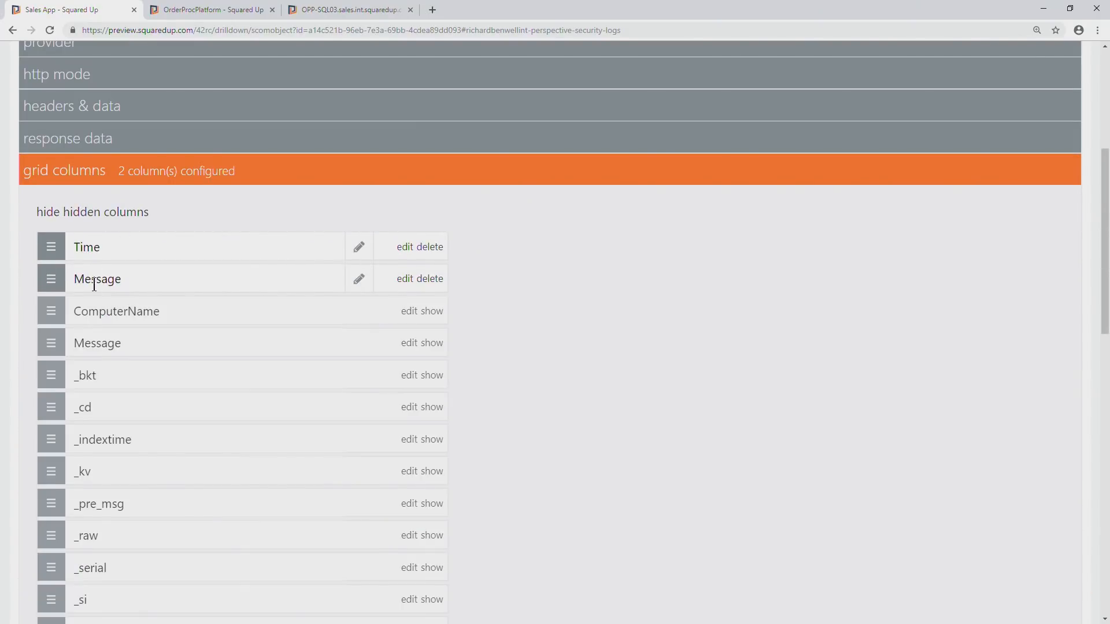
drag(52, 315, 56, 237)
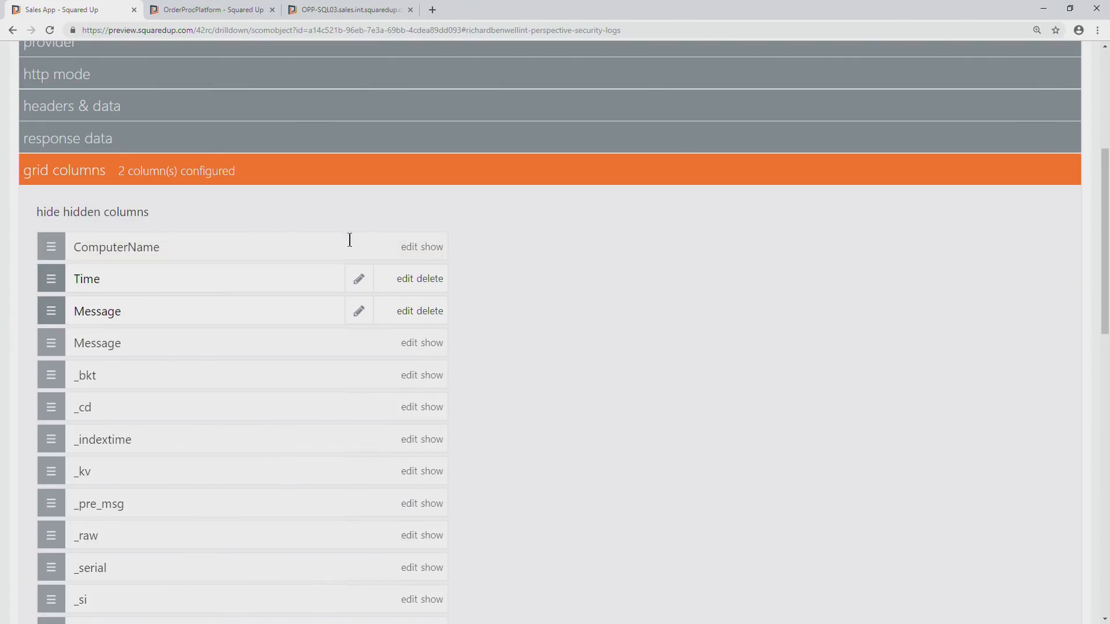
click(435, 248)
scroll(166, 266, down, 10)
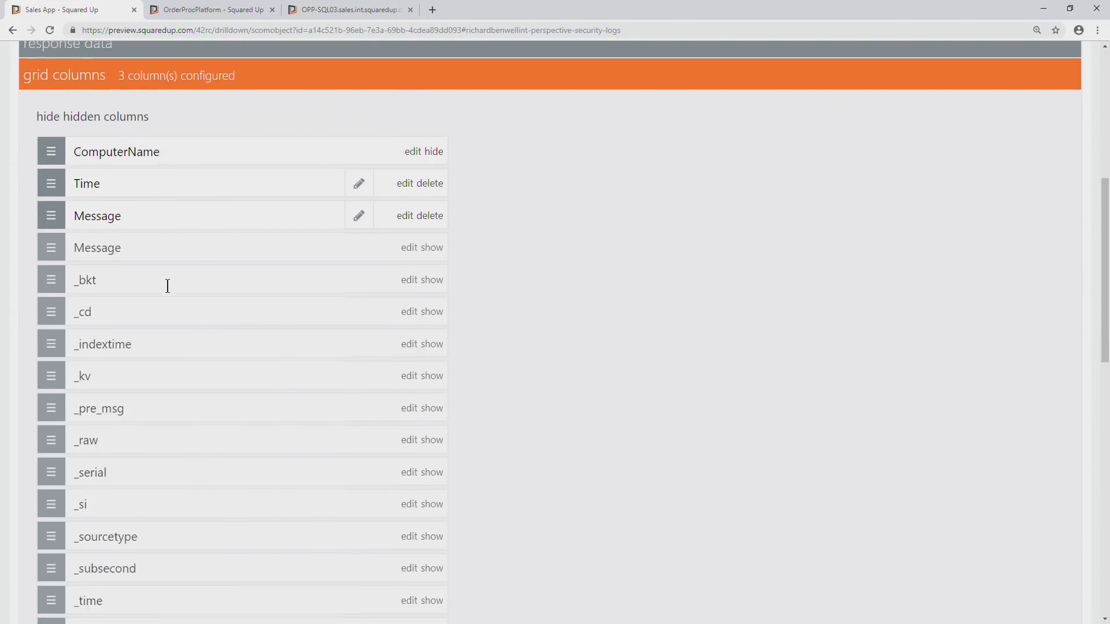
scroll(82, 490, down, 3)
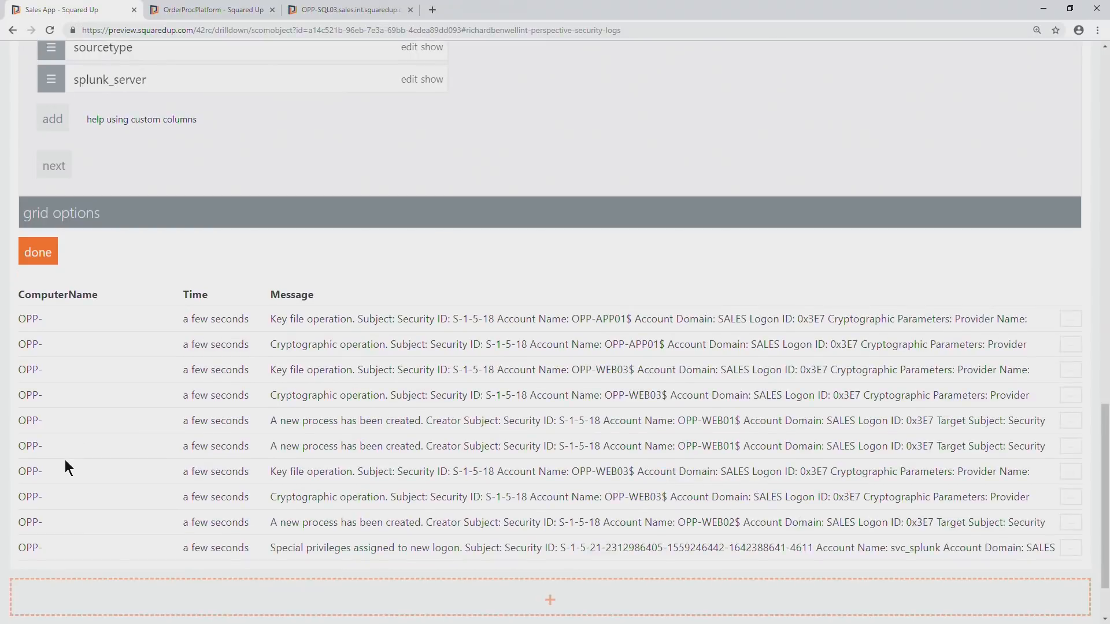
Start a custom template for the ComputerName column by inserting the {{value}} placeholder.
scroll(65, 460, up, 14)
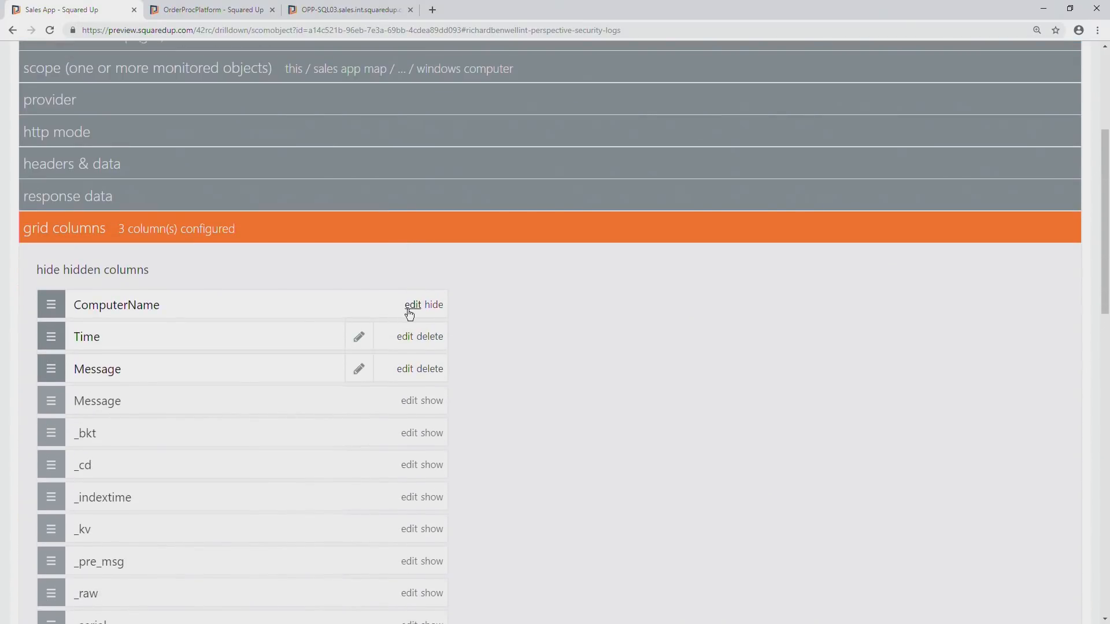
click(410, 312)
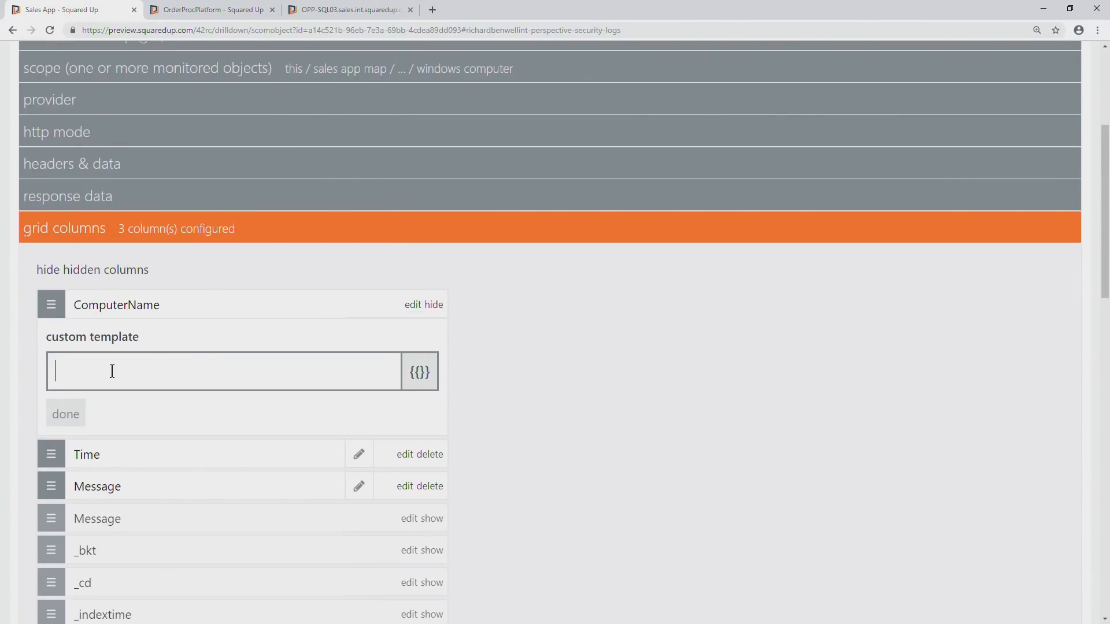
text({{)
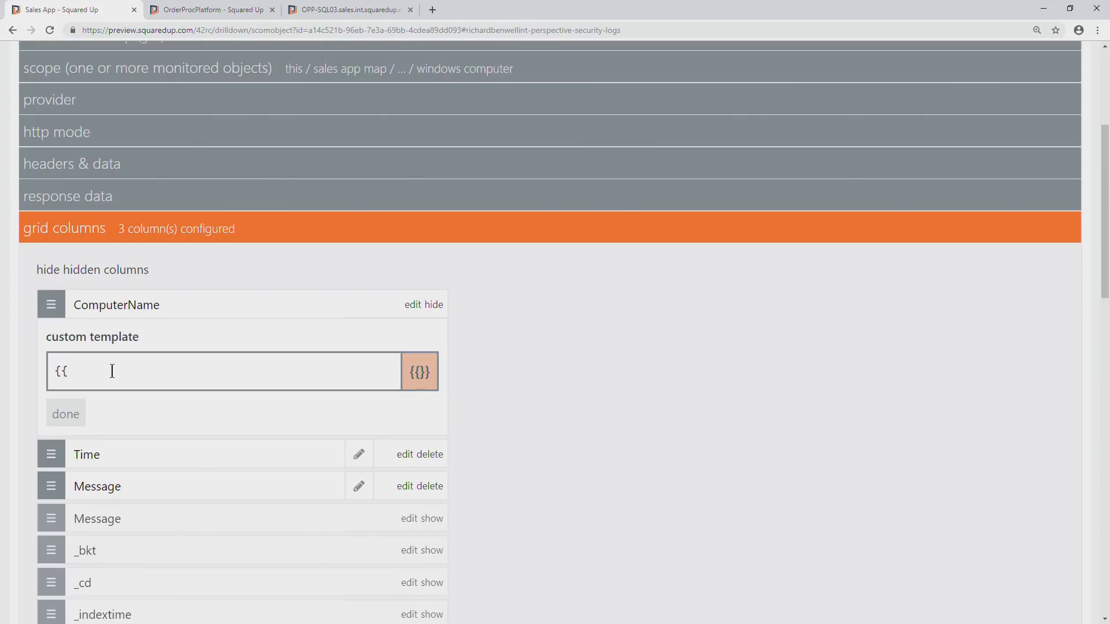
click(420, 371)
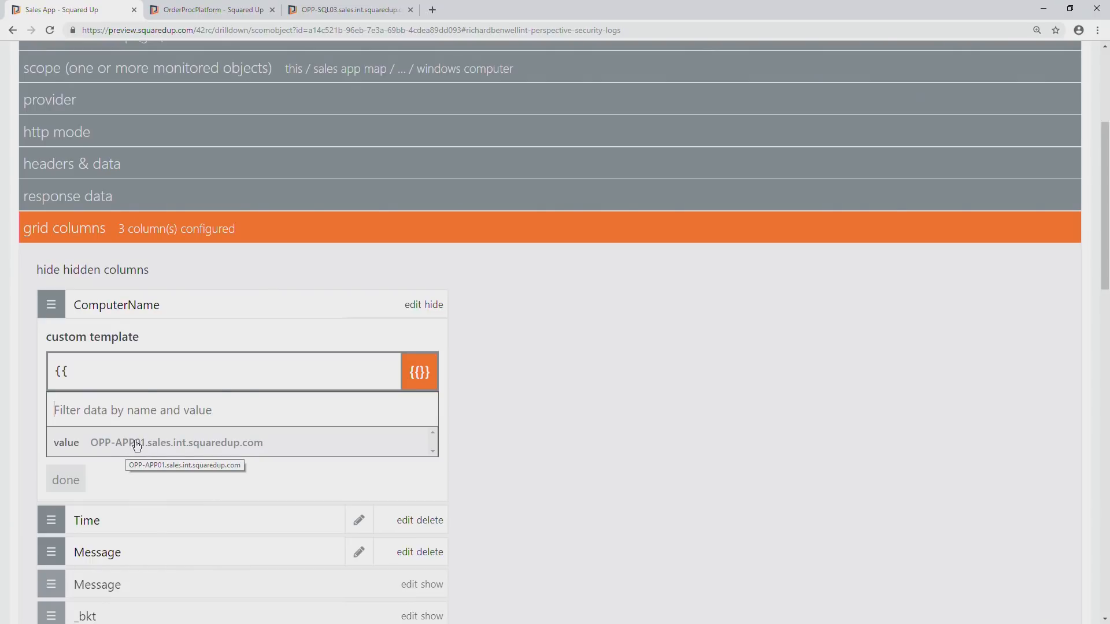
click(143, 445)
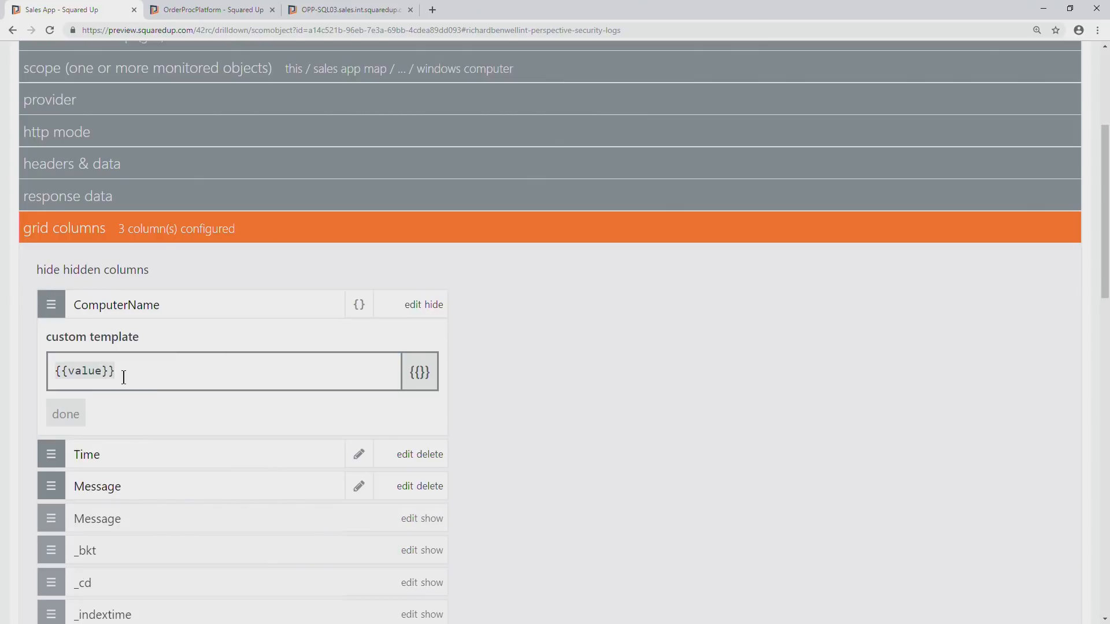
Strip the domain from the ComputerName template by changing it to {{value.replace('sales.int.squaredup.com', '')}} and apply it.
text(.repla)
key(BackSpace)
key(BackSpace)
text(lace('sa)
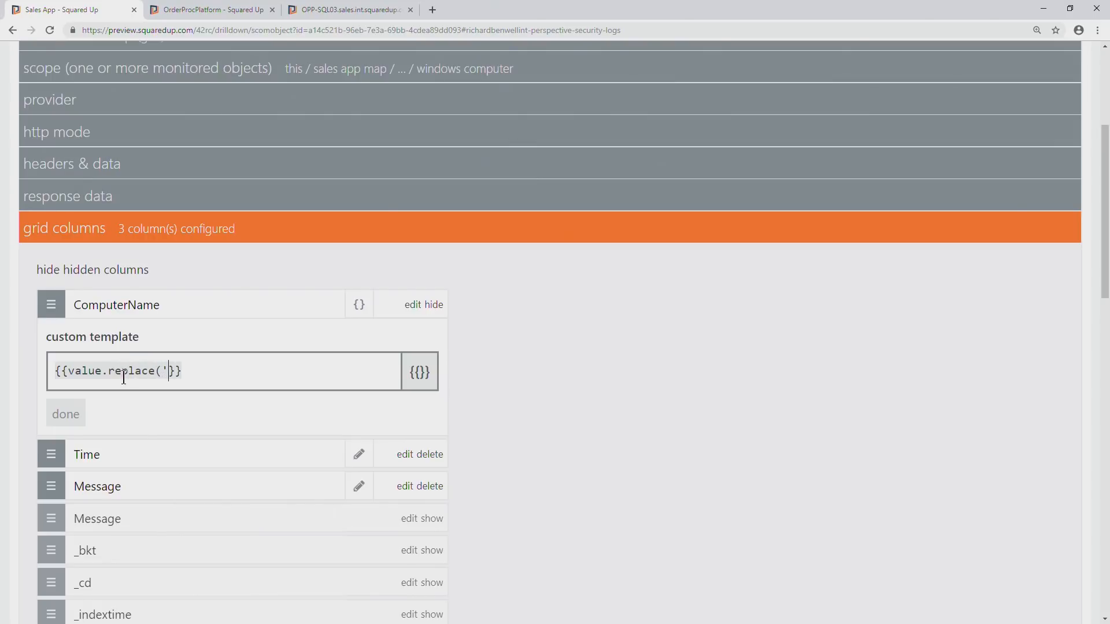
text(les.int)
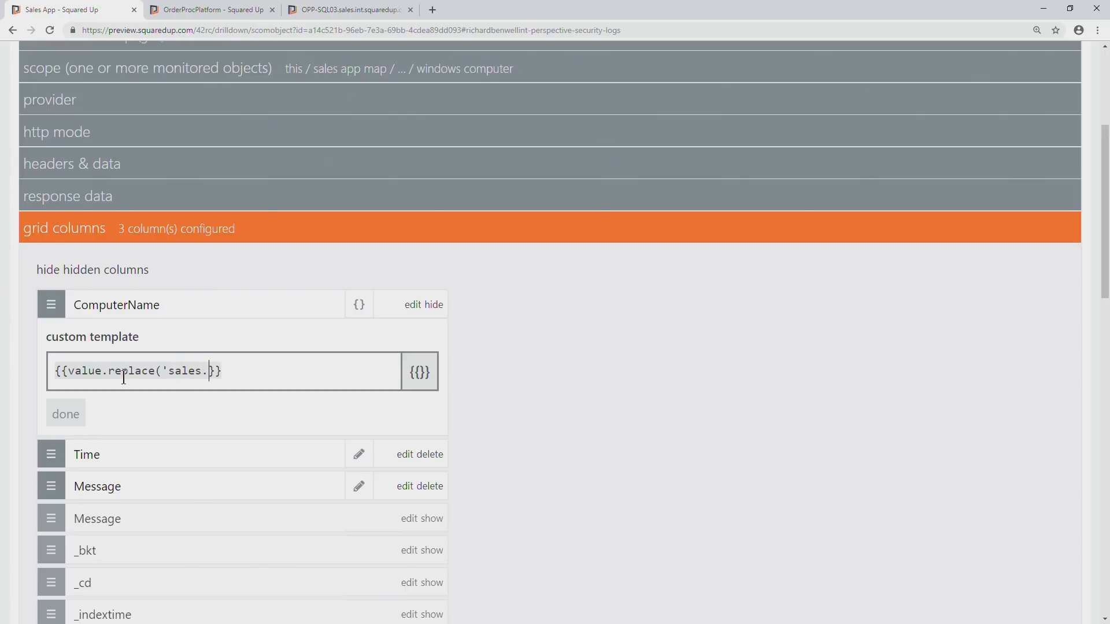
text(.squa)
text(redup.com)
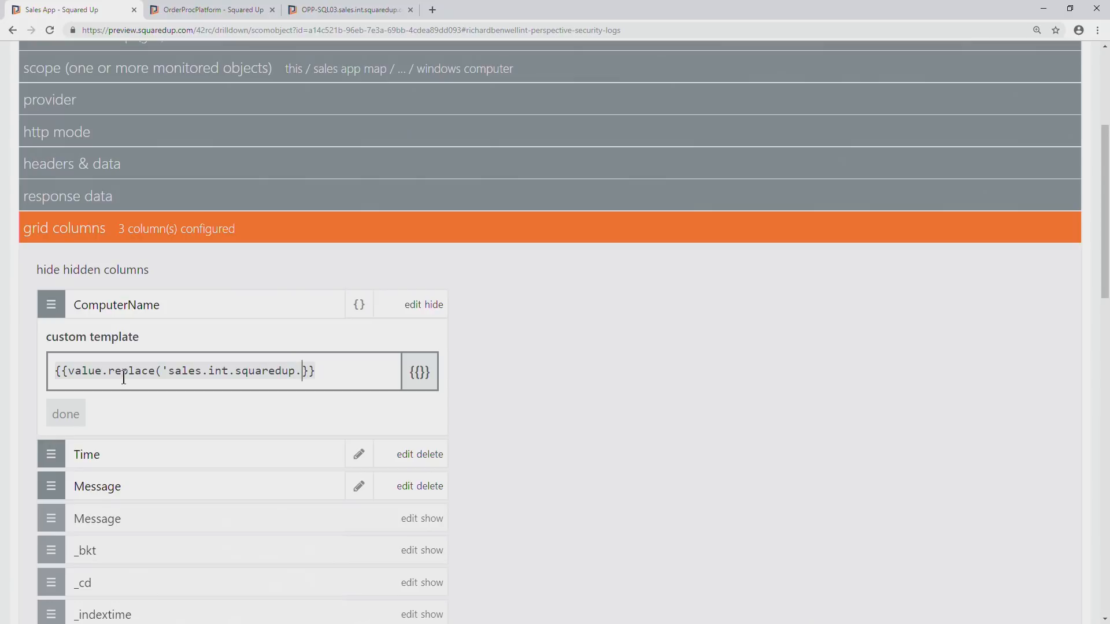
text(', ''))
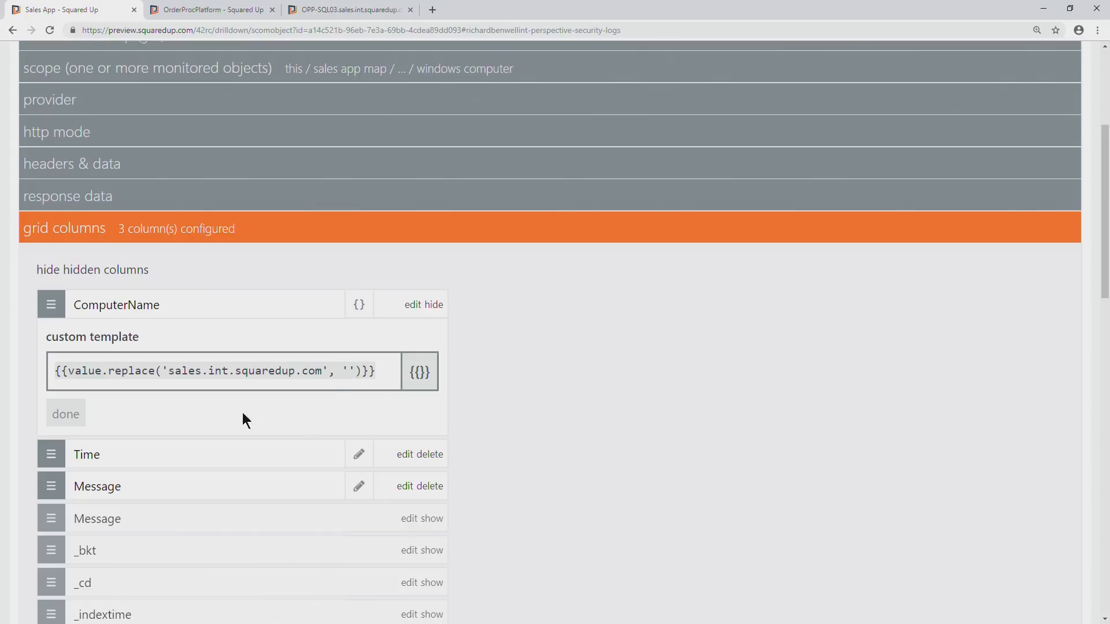
click(70, 415)
Finish configuring the Security Logs tile and publish the Security Logs perspective.
scroll(223, 408, down, 7)
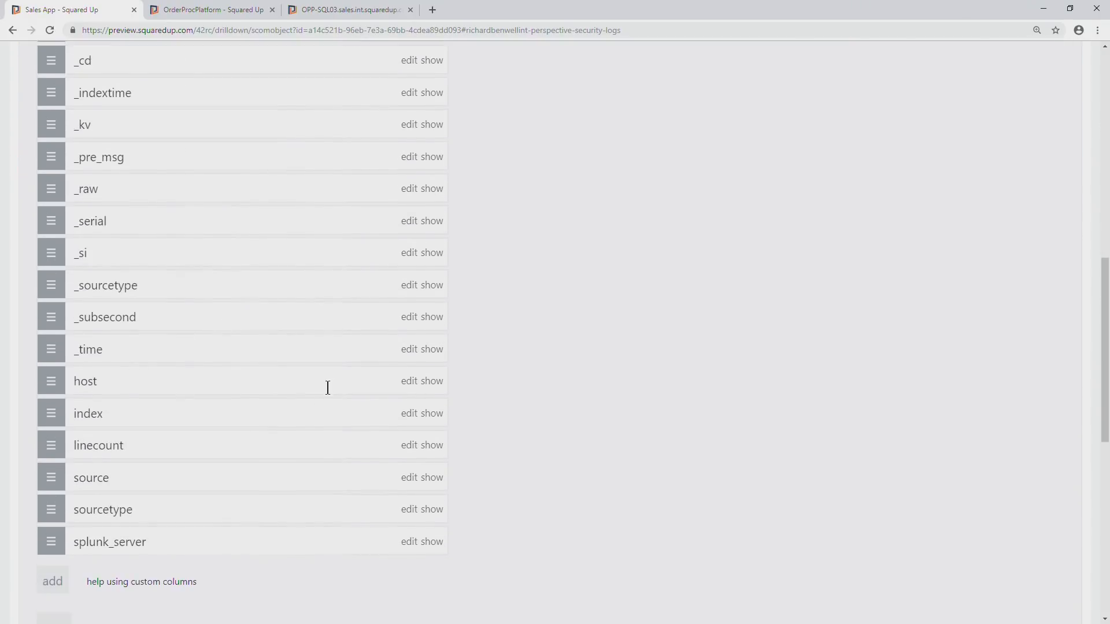
scroll(231, 428, down, 3)
click(47, 480)
key(ctrl+0)
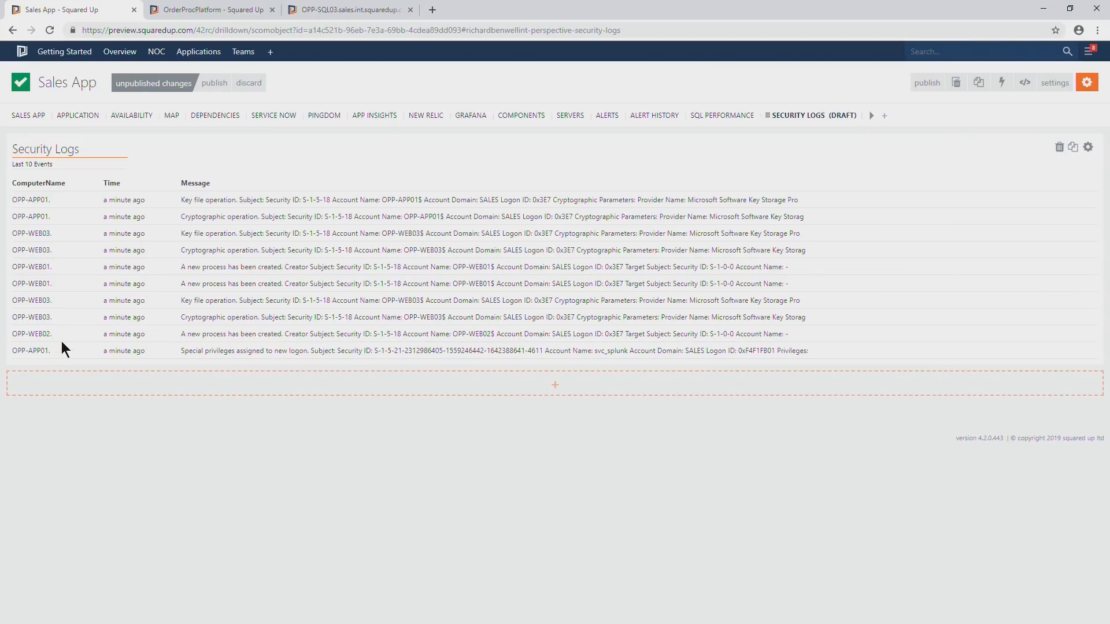
key(ctrl+plus)
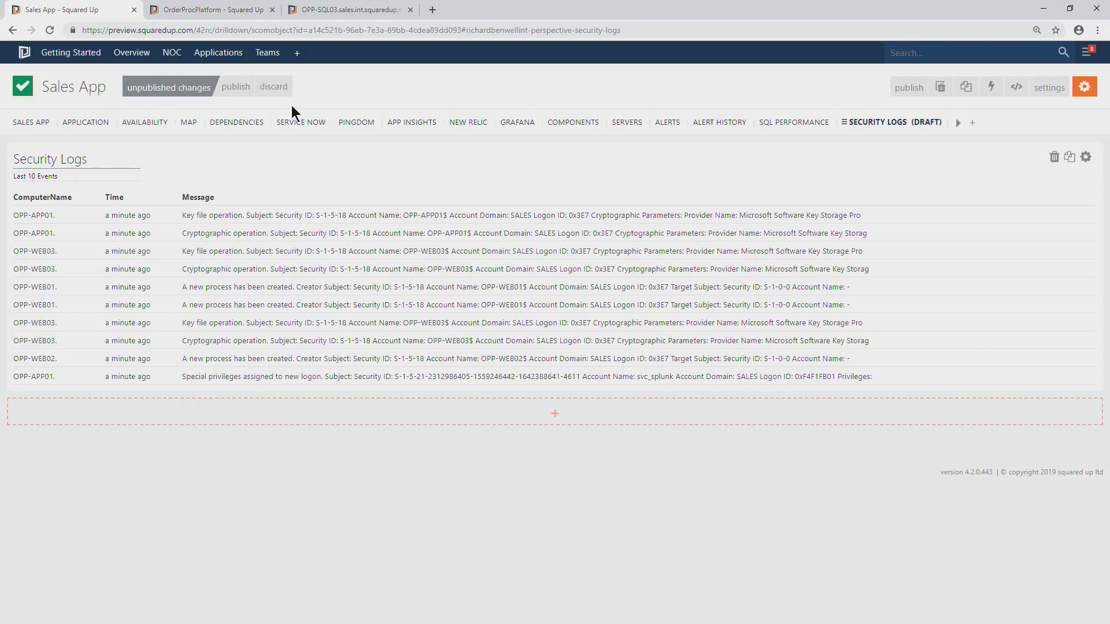
click(240, 88)
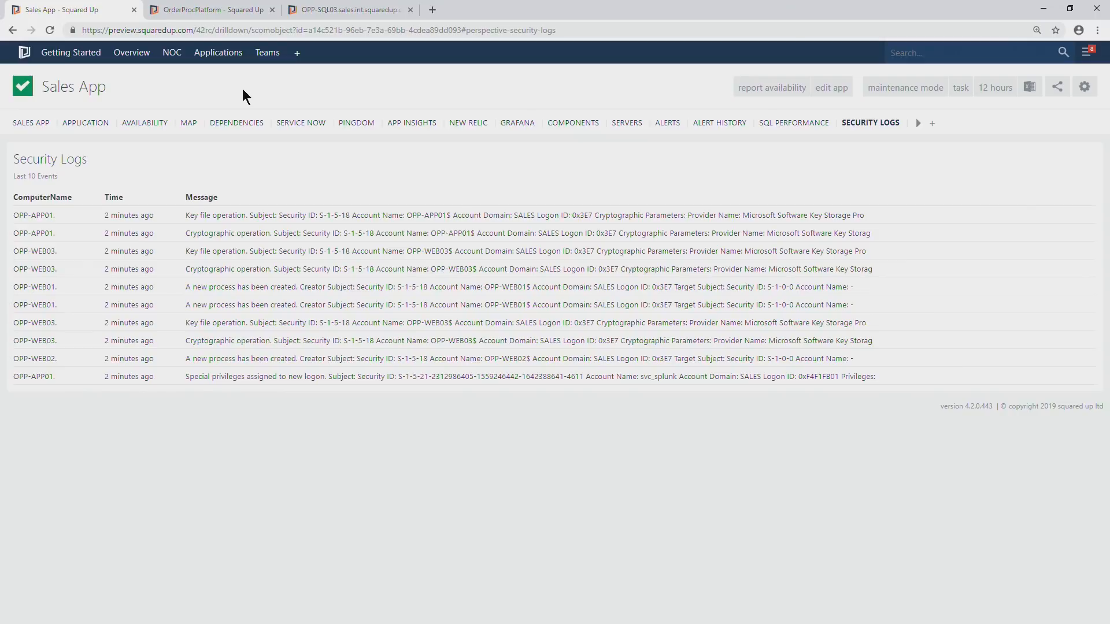